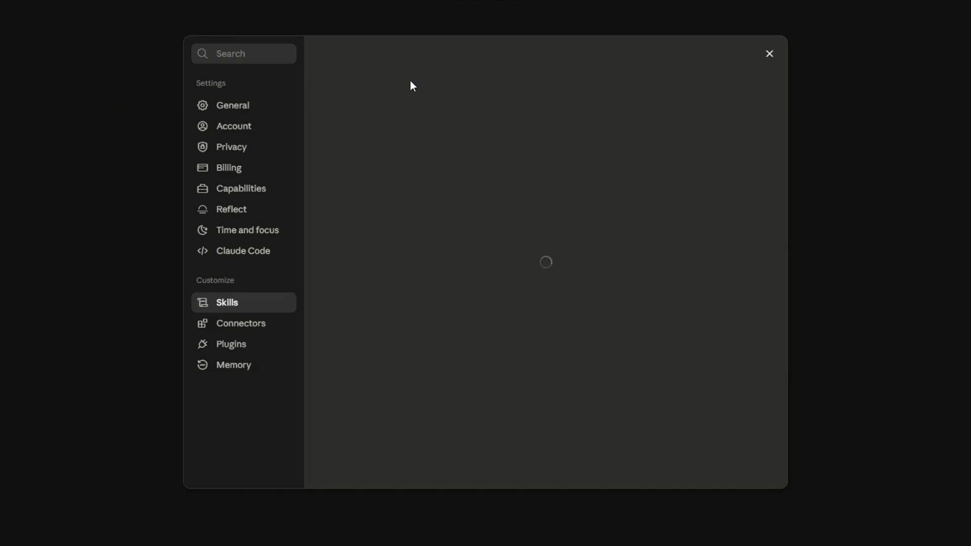
Start a skill-creation chat by sending "Let's create a skill together using your skill-creator skill. First ask me what the skill should do."
click(724, 54)
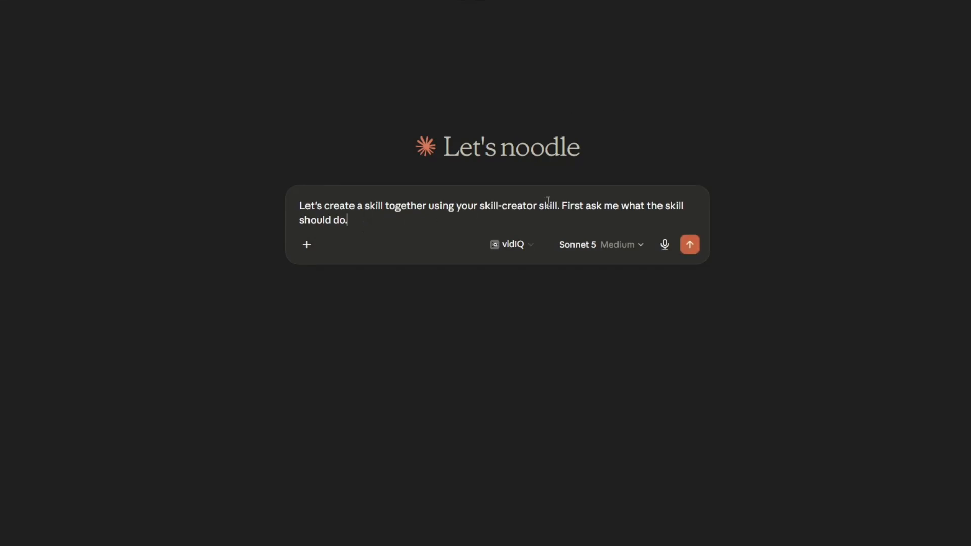
click(690, 245)
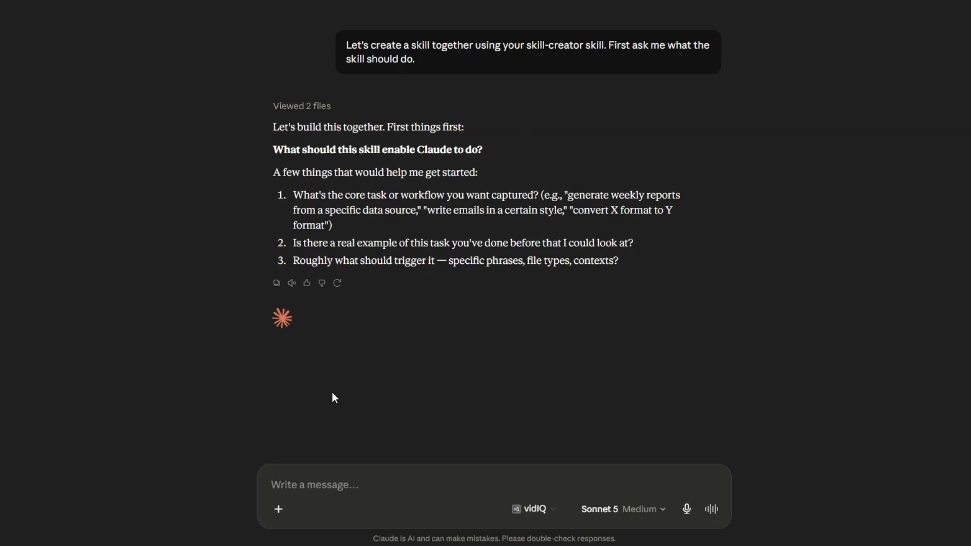
Send a brief for an e-commerce customer reactivation skill covering spreadsheet analysis, churn reasons, return probability, incentives and win-back emails, and expand the sent message
click(324, 475)
text(Create a skill that specializes in customer reactivation for e-commerce businesses. The skill should analyze customer records from spreadsheets containing information such as customer name, email address, purchase history, order count, total spend, lifetime value, average order value, products purchased, product categories, first purchase date, last purchase date, and any other available customer data. Using this information, identify customers most likely to have churned, determine the likely reasons they became inactive, estimate their probability of returning, recommend the optimal incentive while protecting profit margins, and generate highly personalized win-back emails that reference each customer's purchase history and preferences. The skill should also generate a compelling subject line, preview text, recommended send time, expected campaign performance metrics, and a confidence score. Return all outputs in a structured format that can be used by other Claude projects and workflows.)
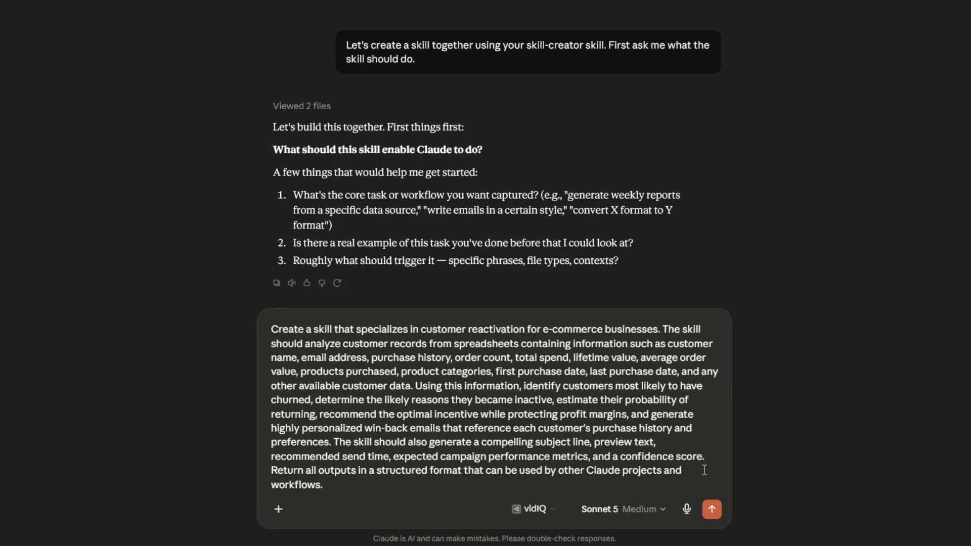
click(711, 509)
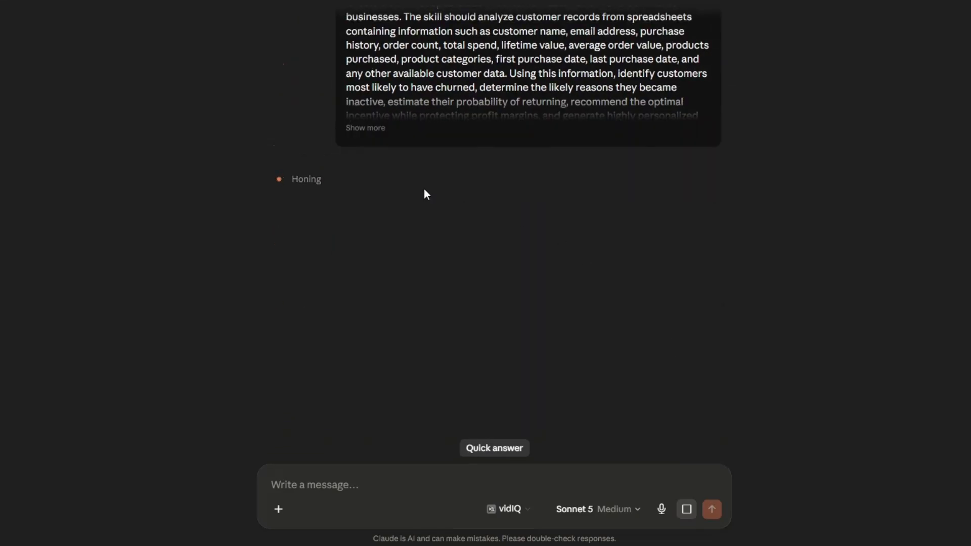
scroll(424, 189, up, 2)
click(379, 187)
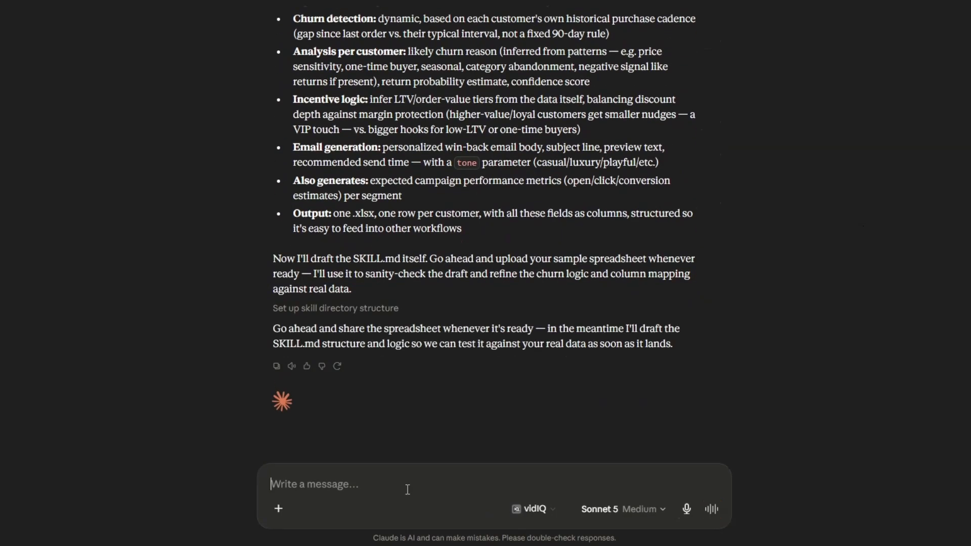
Send the follow-up message "package the skill for me to save it"
click(468, 486)
text(package the skill for me to save it)
key(Return)
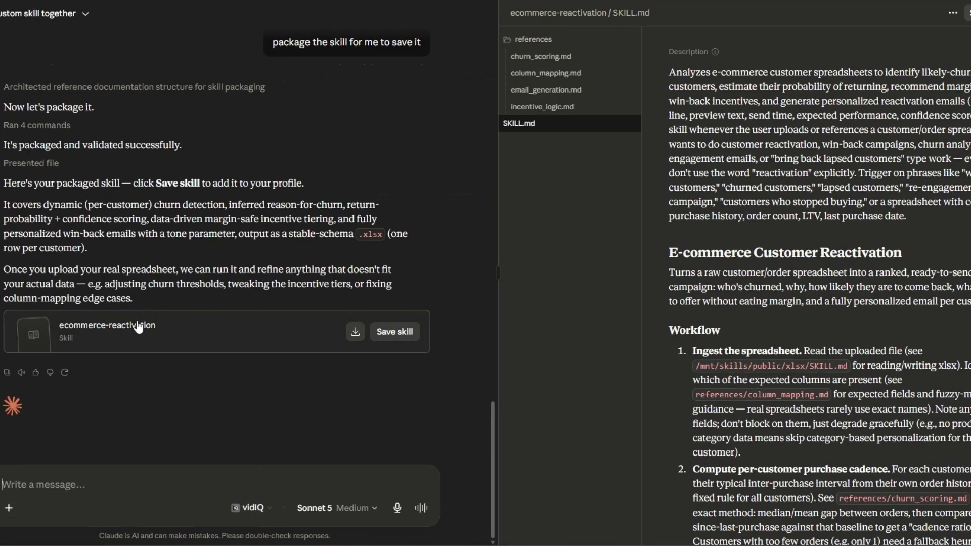
Review the conversation from the original brief through the clarification answers and the skill plan to the packaged skill
scroll(427, 264, up, 20)
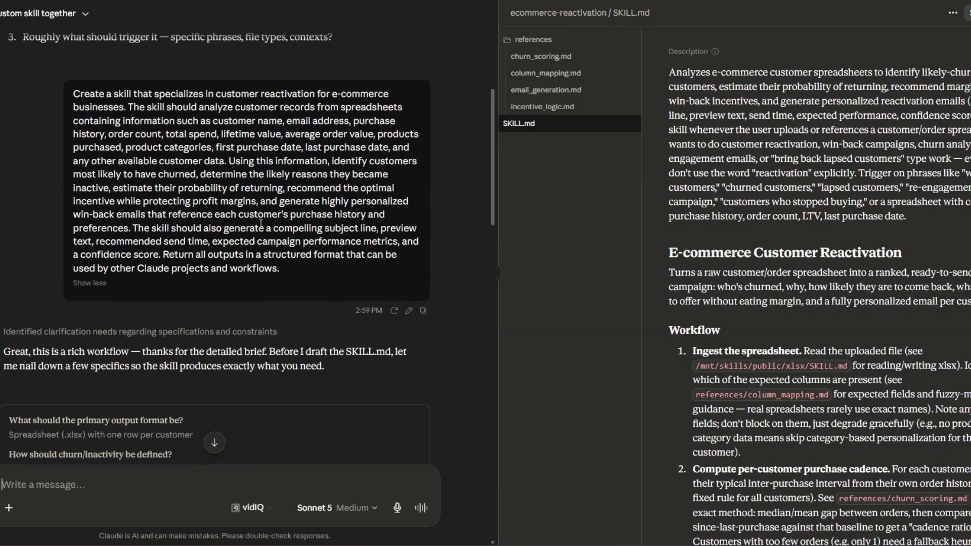
scroll(268, 223, down, 4)
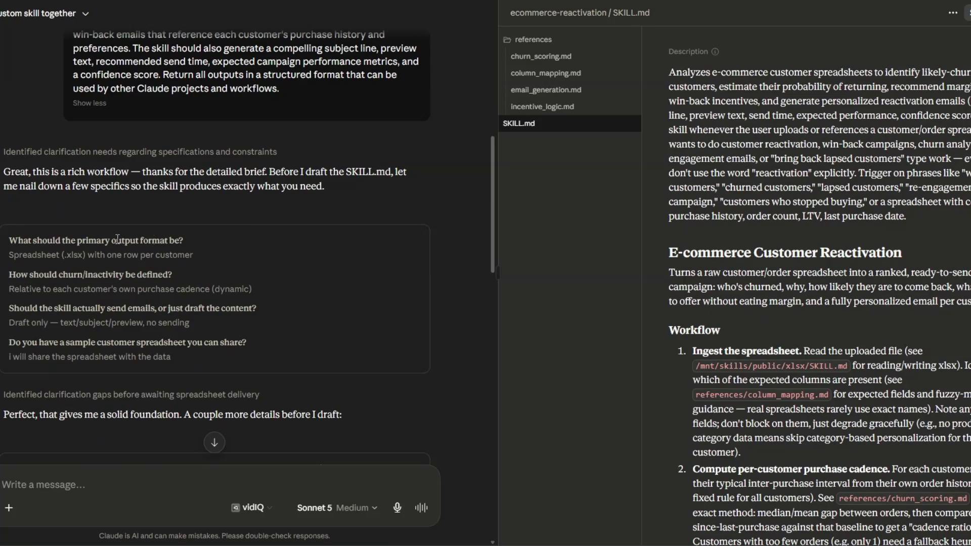
scroll(184, 244, down, 1)
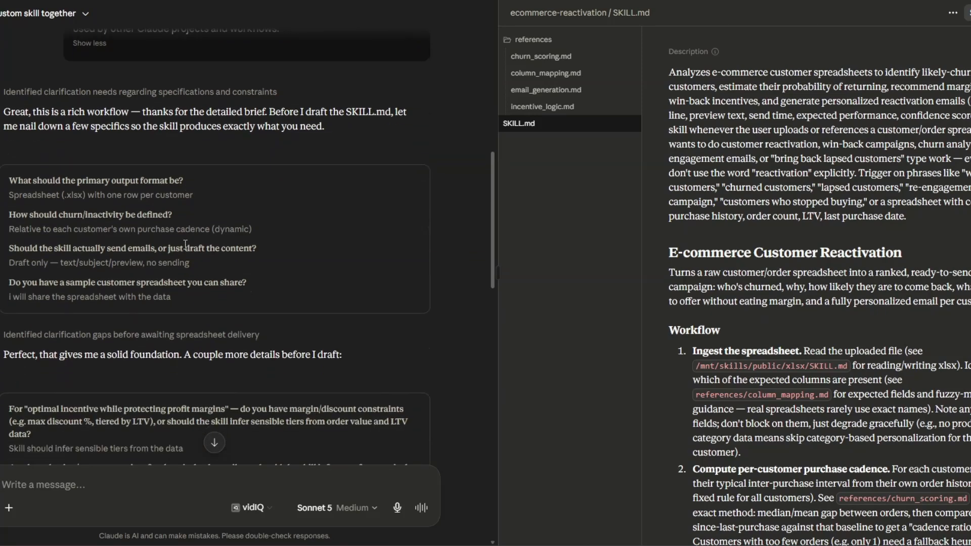
scroll(185, 245, down, 2)
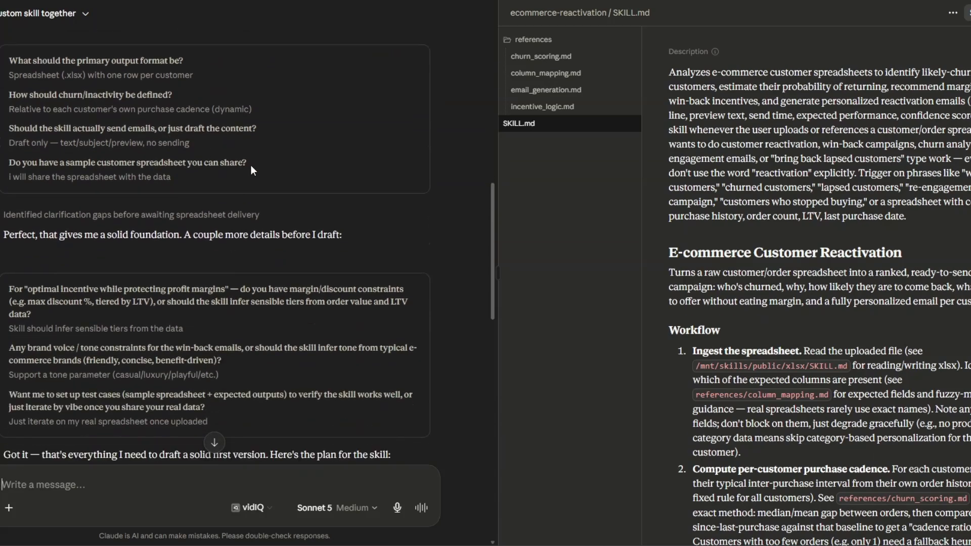
scroll(250, 164, down, 5)
scroll(66, 135, up, 2)
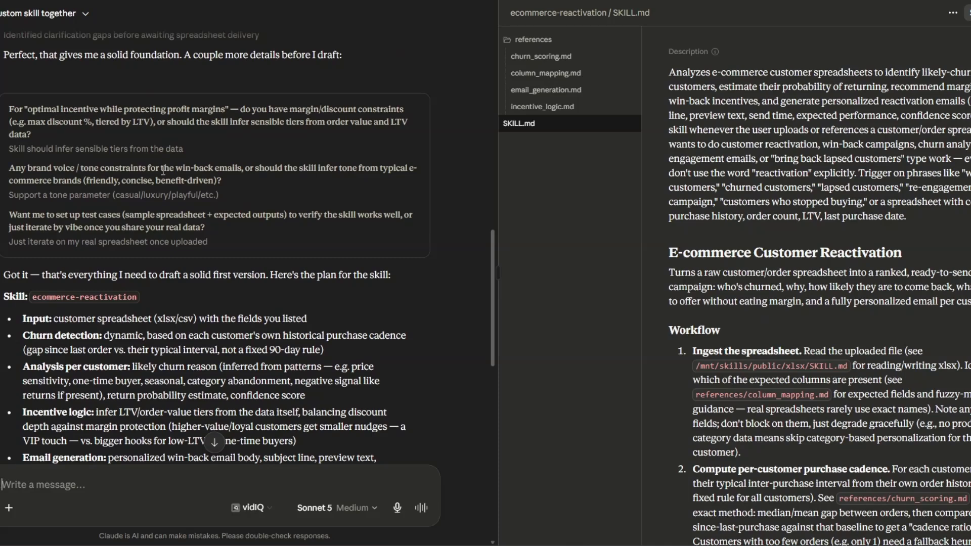
scroll(167, 172, down, 1)
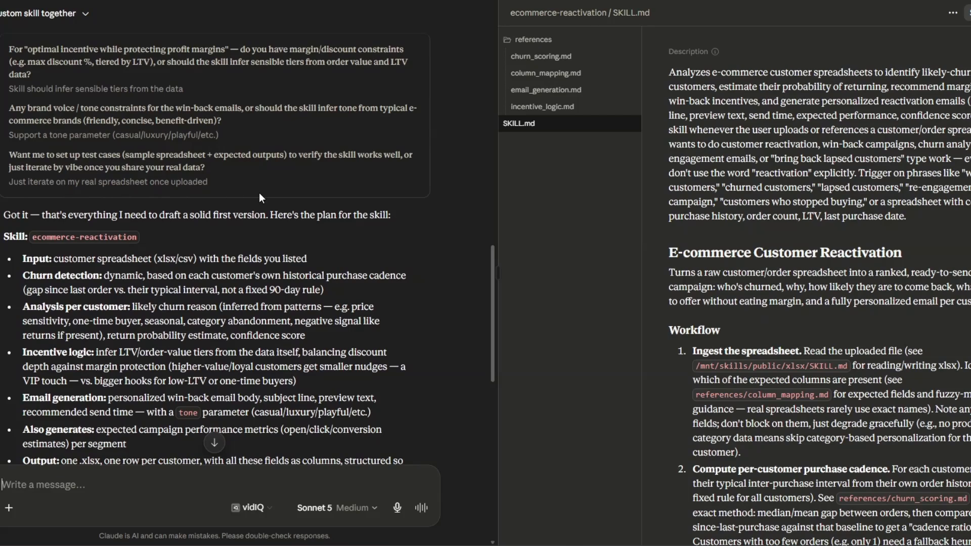
scroll(140, 167, down, 2)
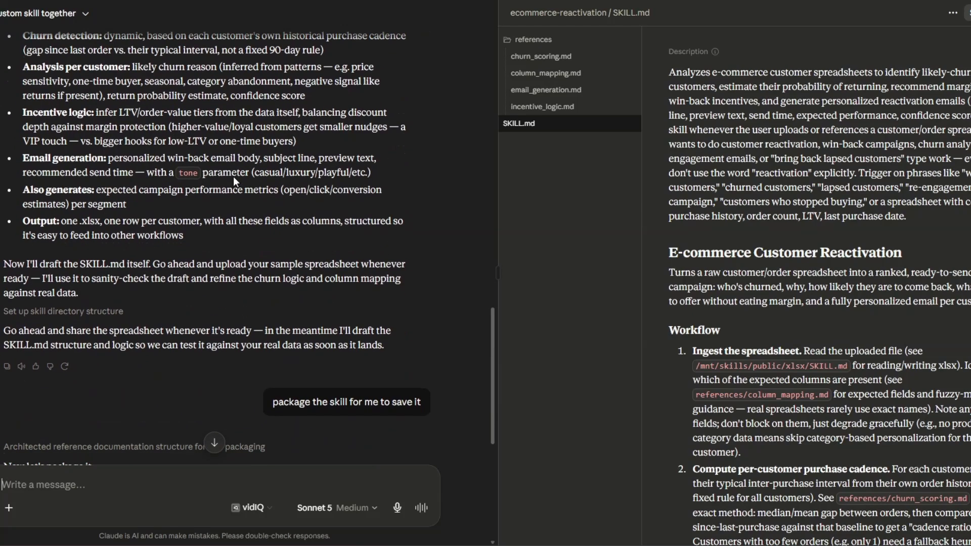
scroll(235, 178, up, 3)
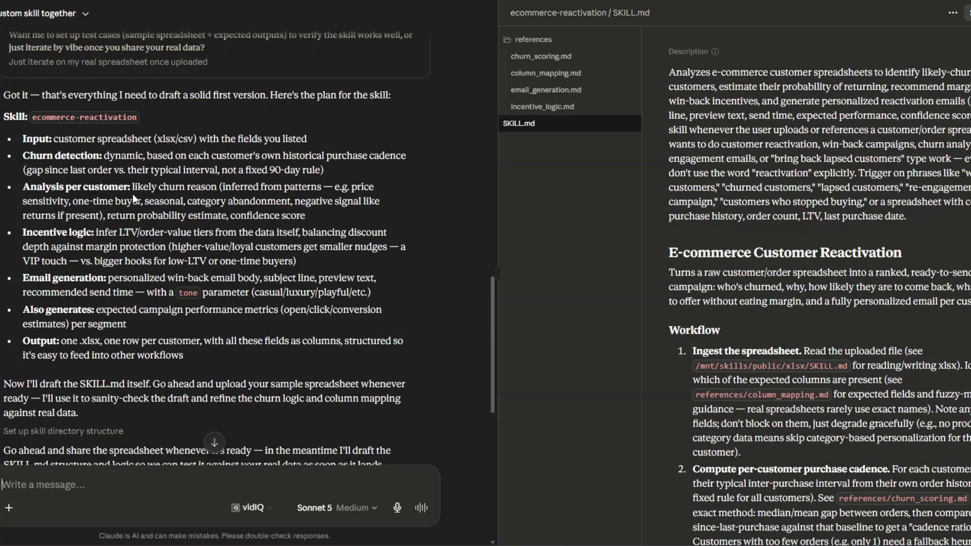
scroll(134, 198, down, 2)
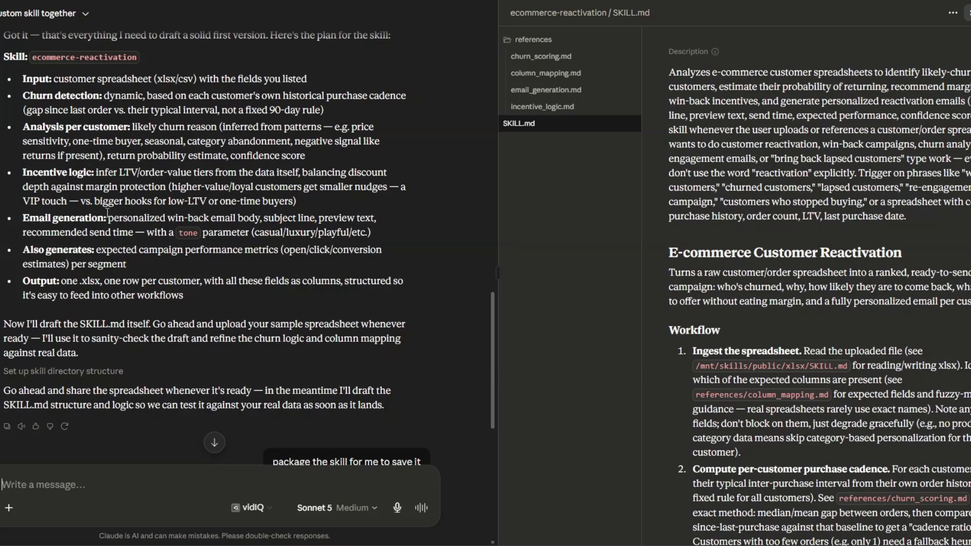
scroll(229, 181, down, 4)
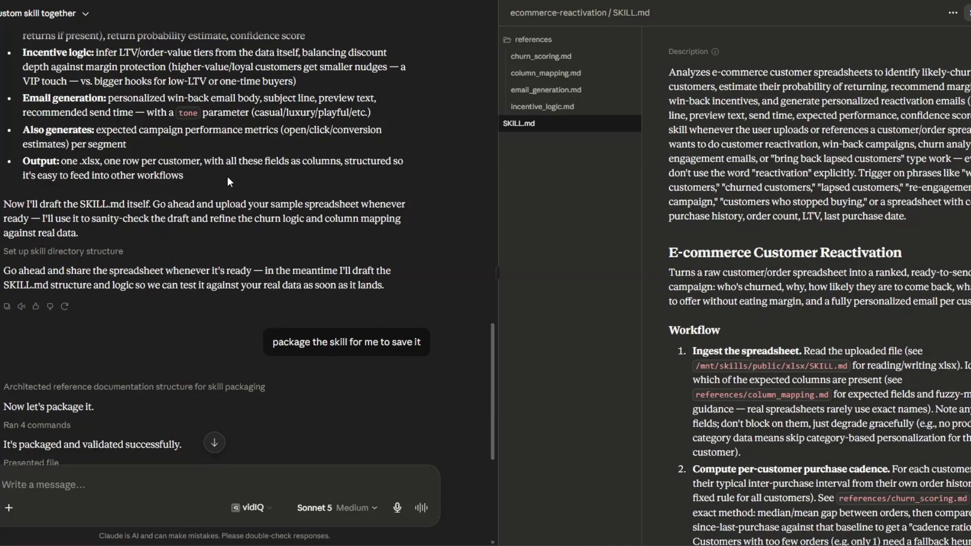
scroll(226, 177, down, 6)
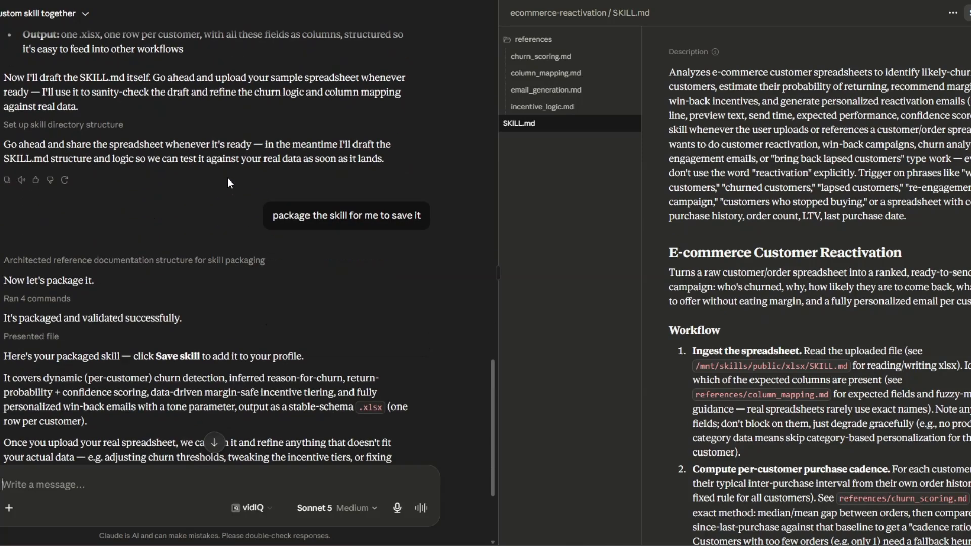
scroll(168, 190, down, 4)
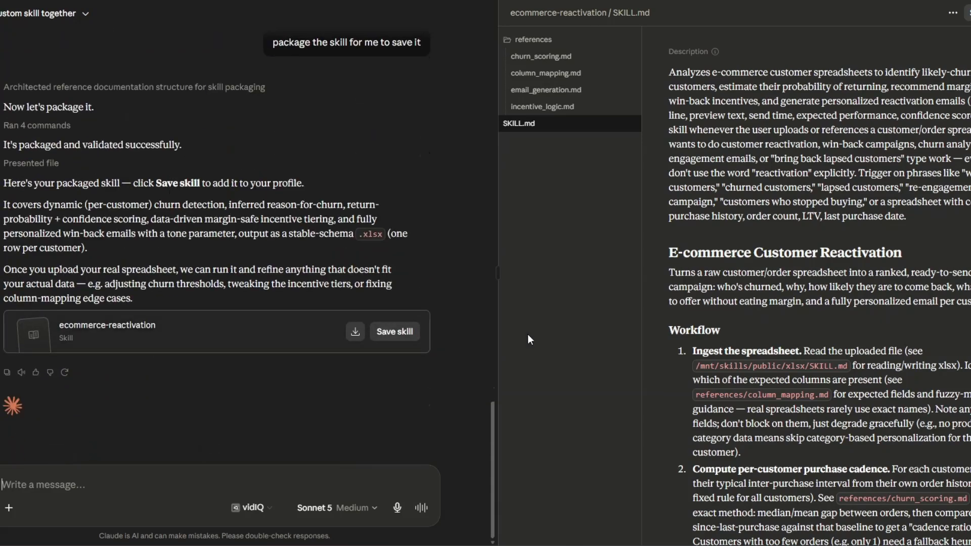
Save the packaged ecommerce-reactivation skill and read through its SKILL.md file
click(396, 334)
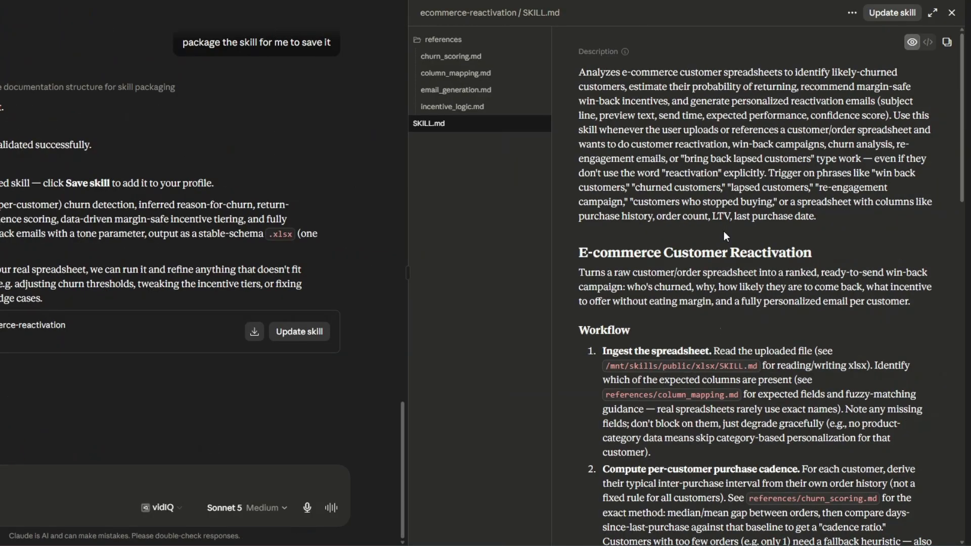
scroll(812, 233, down, 7)
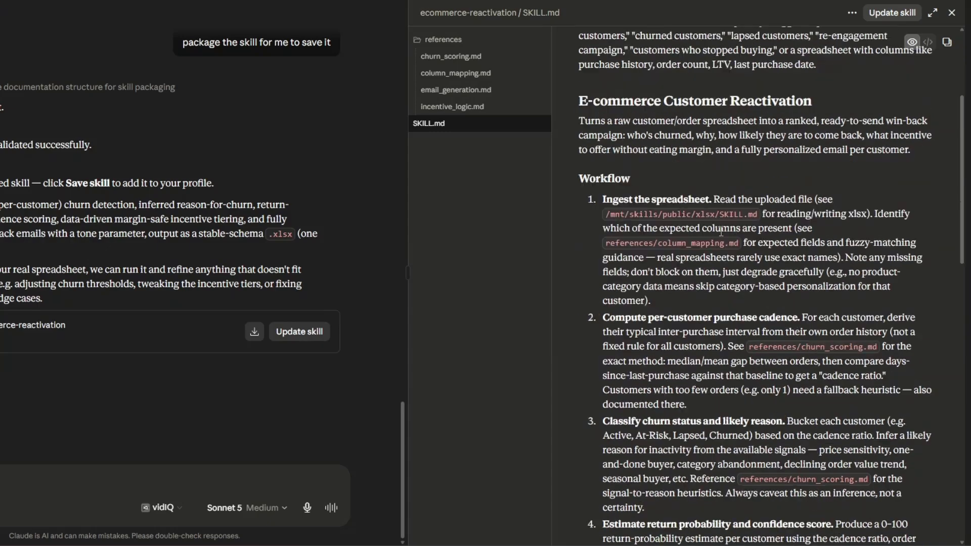
scroll(722, 234, down, 14)
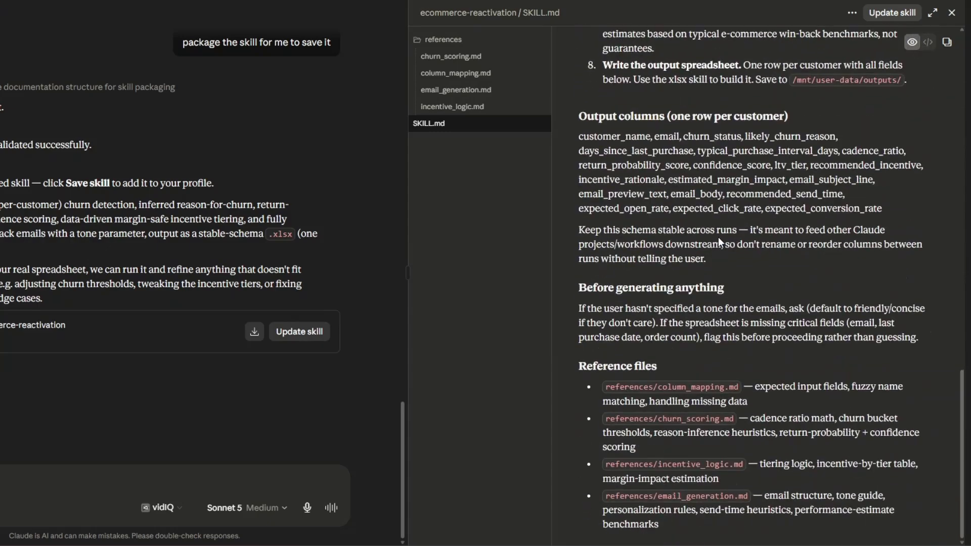
scroll(718, 237, up, 10)
scroll(719, 242, up, 10)
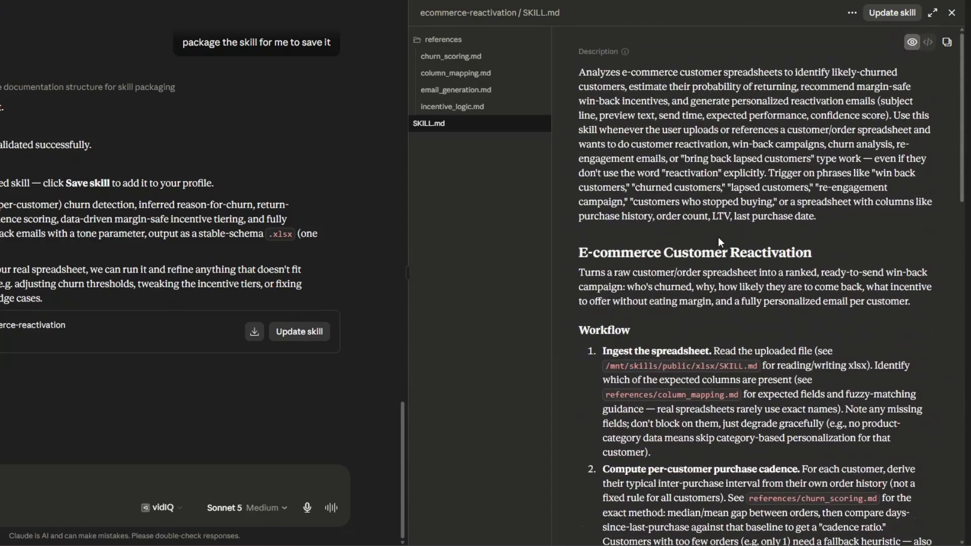
Examine the reference files churn_scoring.md, column_mapping.md, email_generation.md and incentive_logic.md, and return to SKILL.md
click(451, 56)
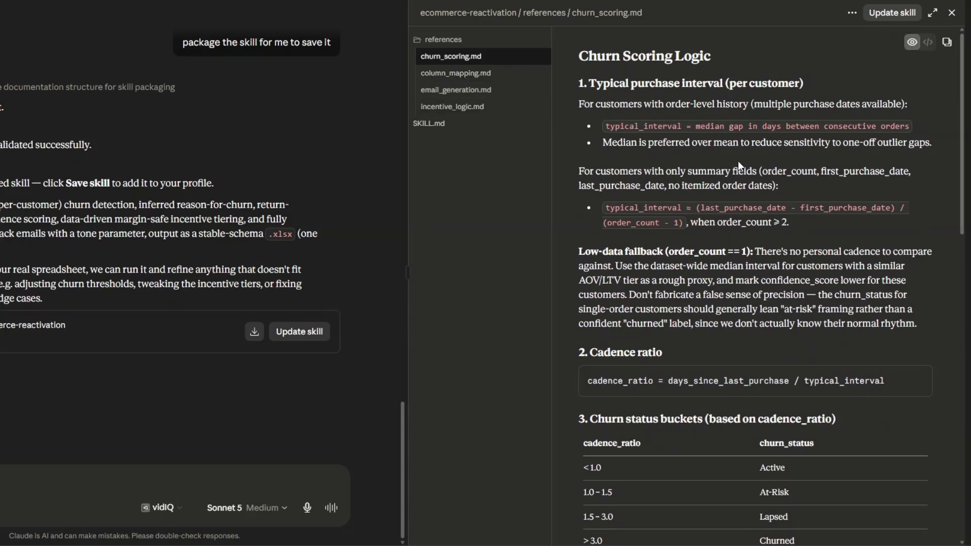
scroll(738, 161, down, 12)
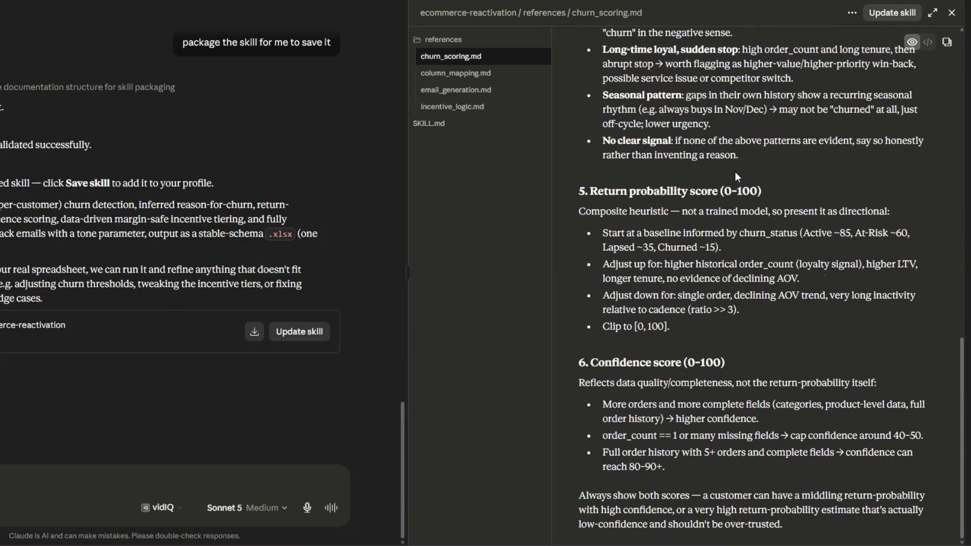
scroll(735, 172, up, 12)
click(526, 73)
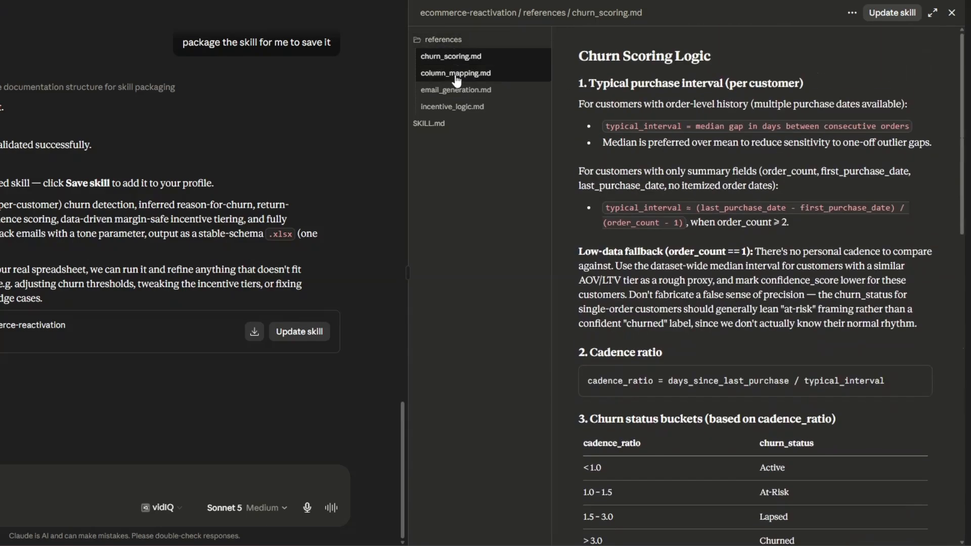
scroll(702, 189, up, 5)
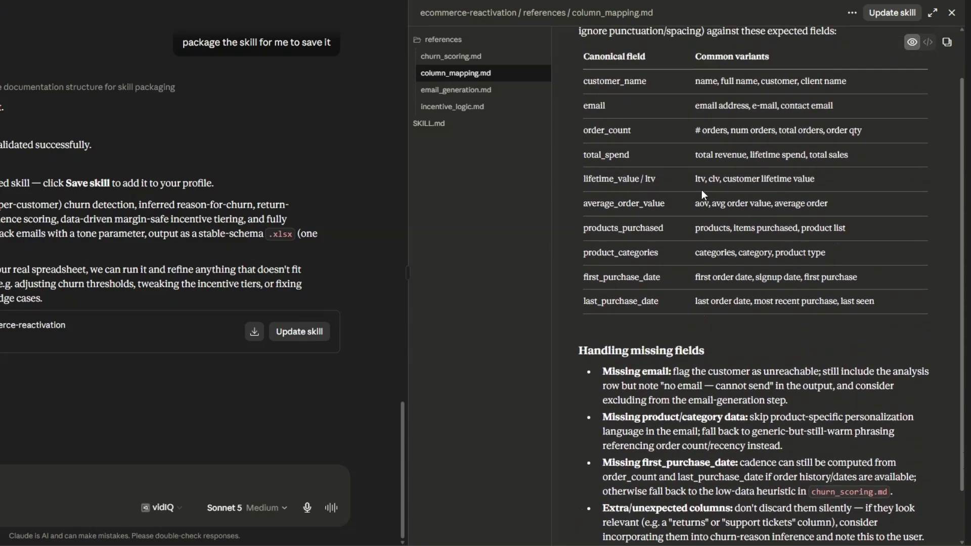
click(456, 89)
scroll(747, 206, down, 10)
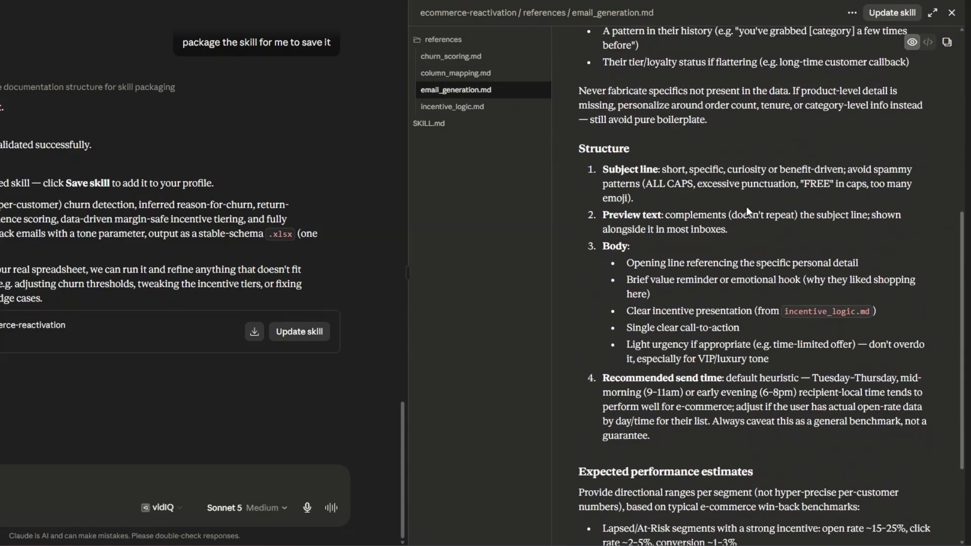
scroll(636, 160, up, 8)
click(470, 106)
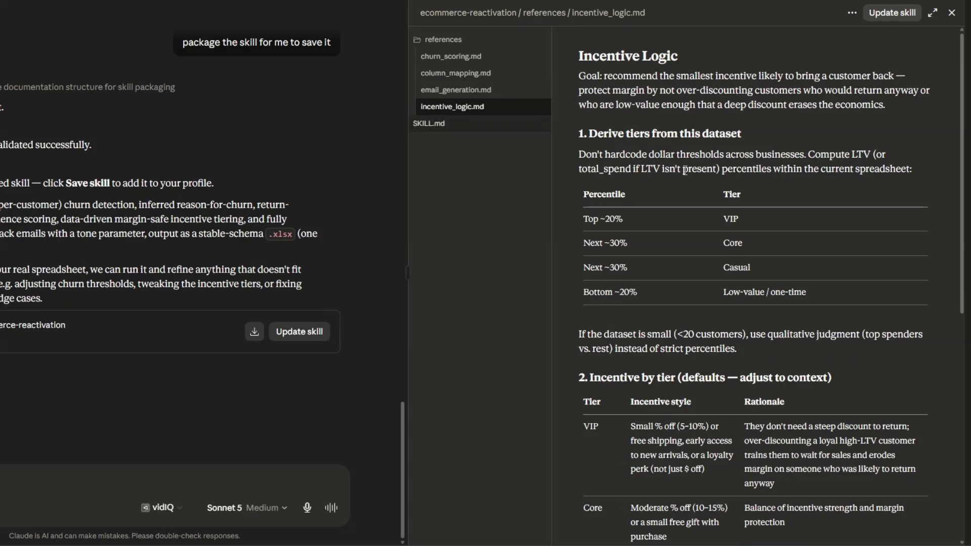
click(506, 125)
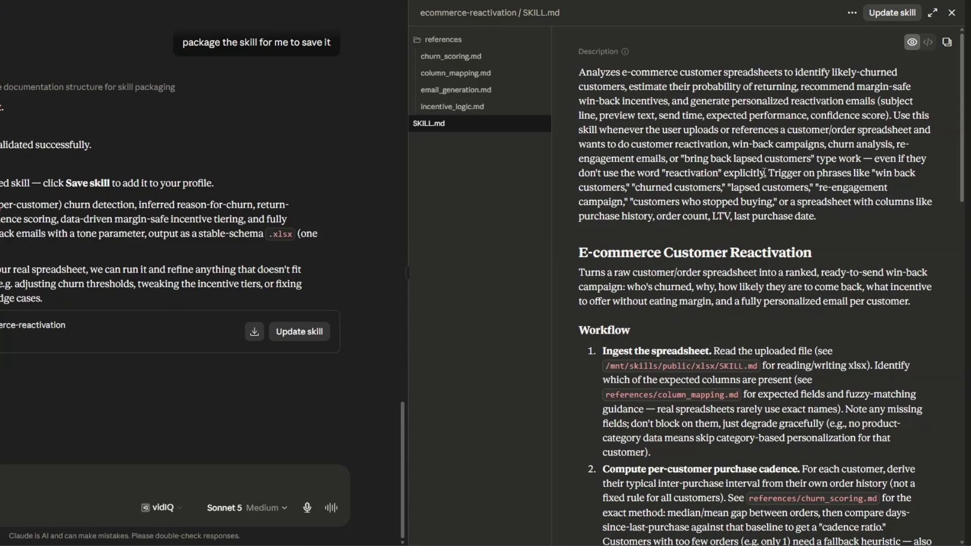
Update the saved skill and open the ecommerce-reactivation entry in the skill settings
click(892, 13)
click(920, 21)
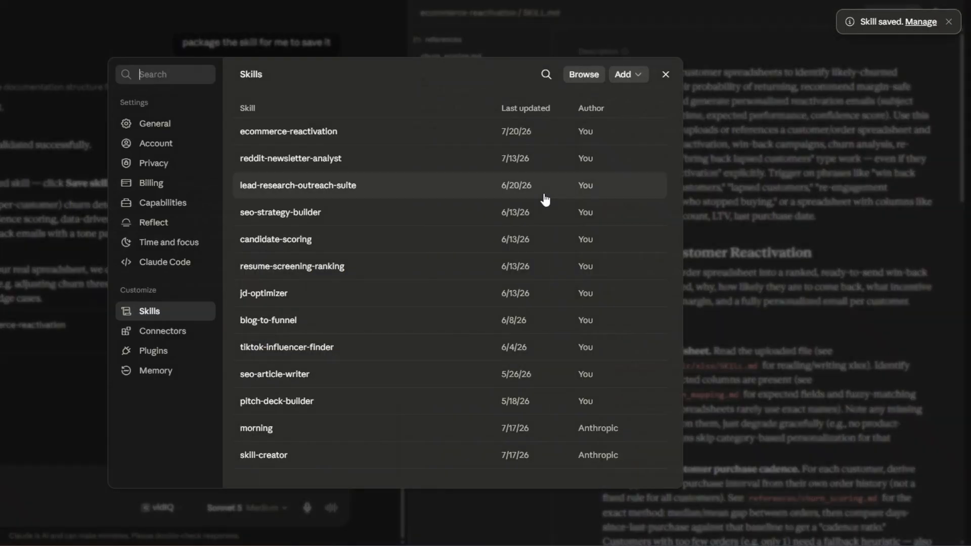
click(341, 135)
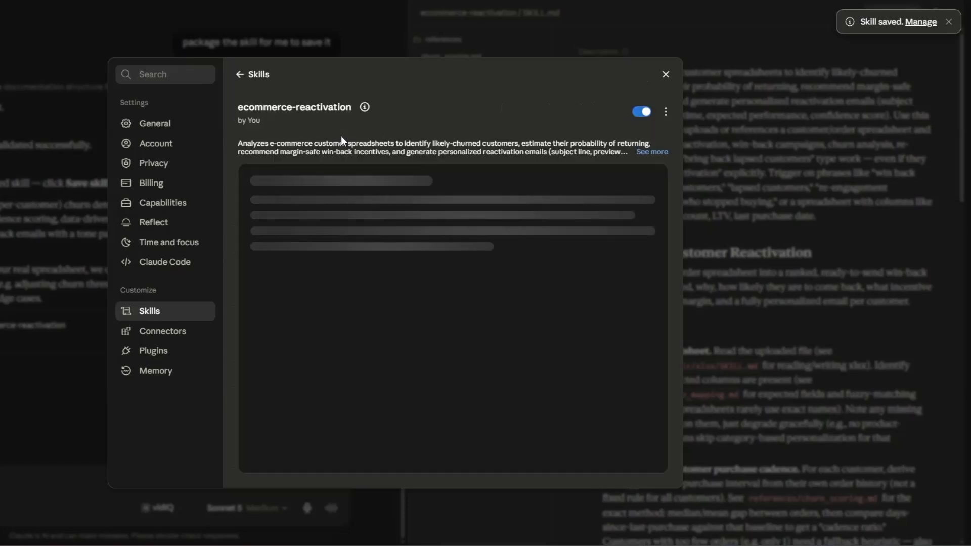
Read through the saved skill's SKILL.md and check the list of files it contains
scroll(487, 241, down, 10)
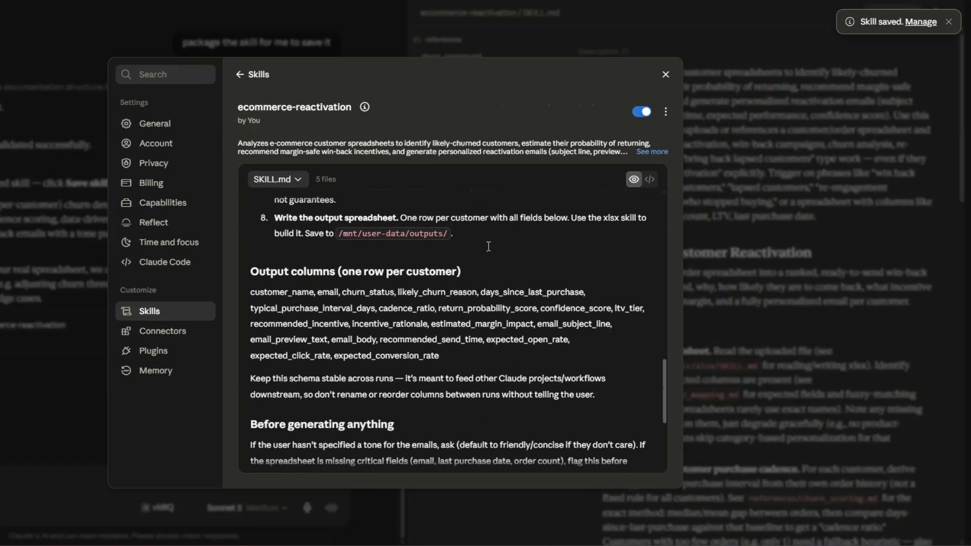
scroll(488, 246, down, 3)
scroll(384, 216, up, 15)
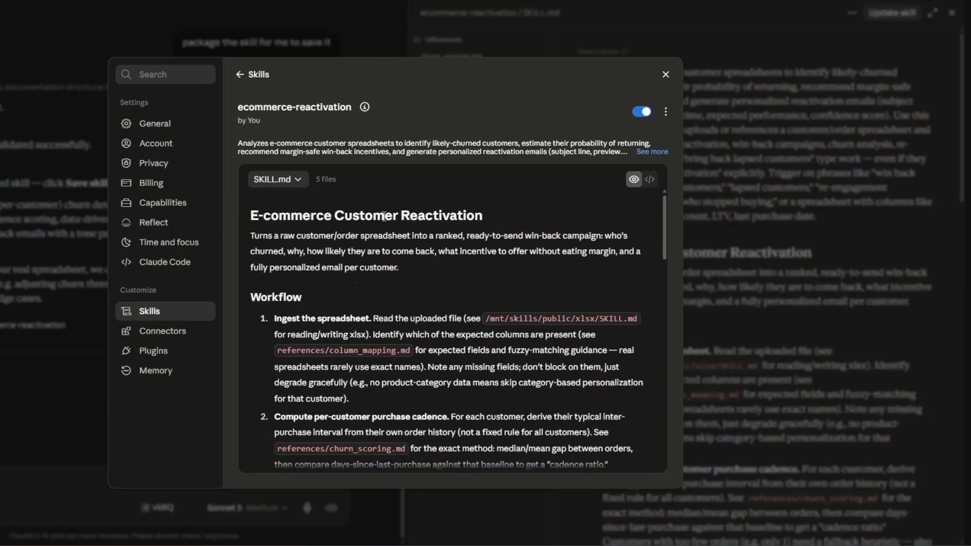
click(282, 179)
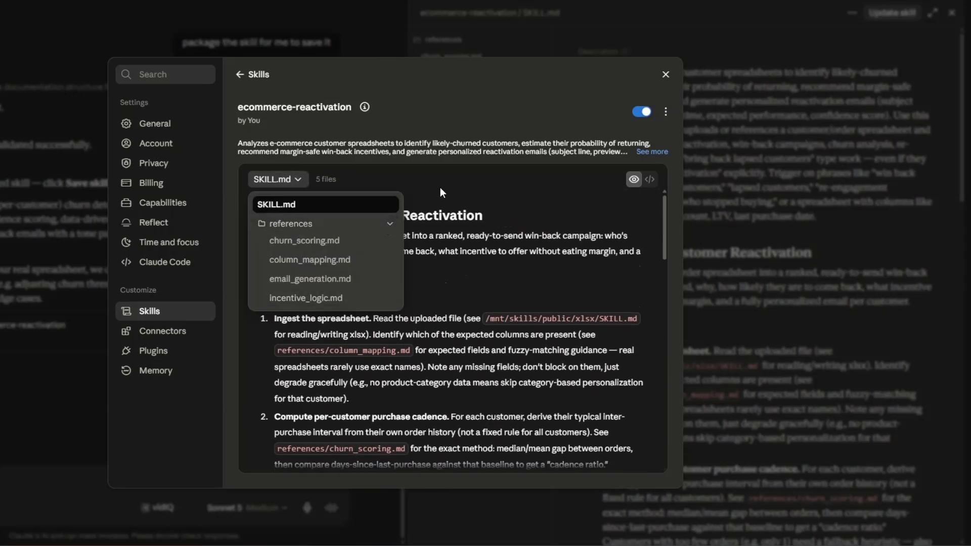
click(441, 191)
Start a new chat for editing the ecommerce-reactivation skill with skill-creator
click(665, 112)
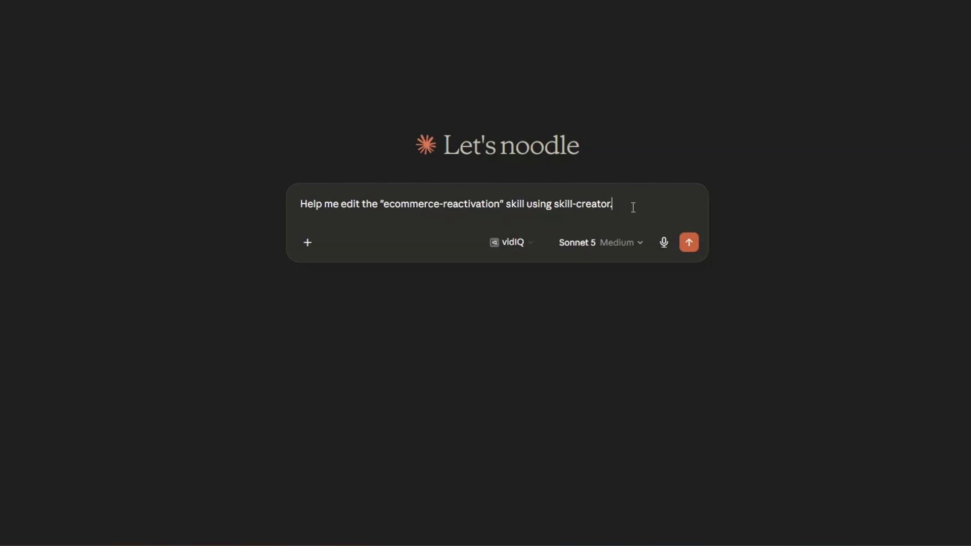
Replace the draft with an ecommerce-reactivation skill prompt to analyze every customer in the Customer Reactivation spreadsheet and compile the insights into a new Google Sheet
drag(630, 202, 296, 209)
key(BackSpace)
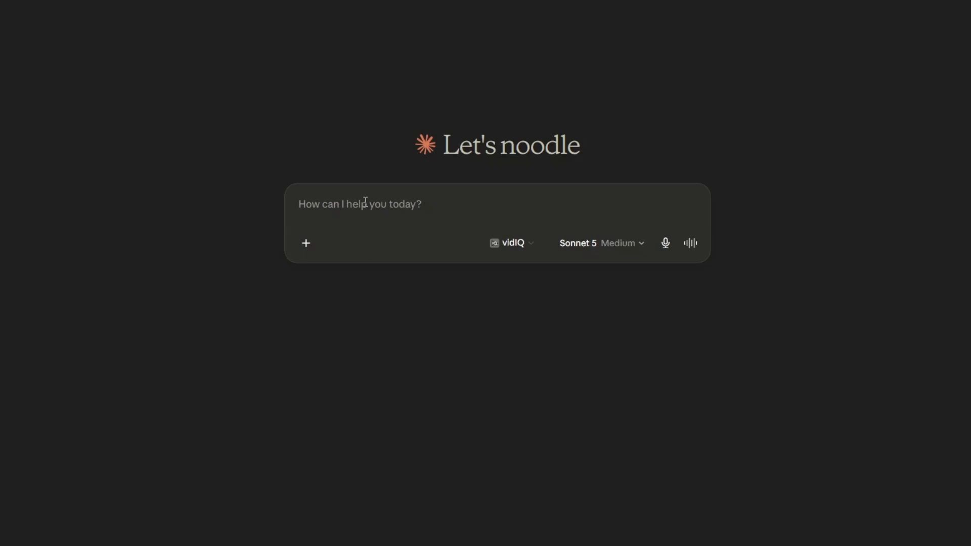
text(/e)
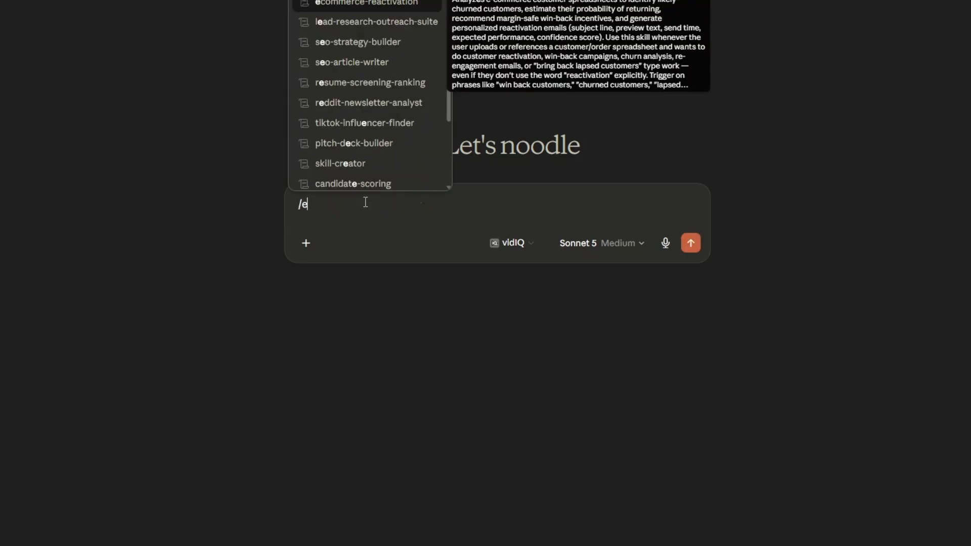
click(375, 5)
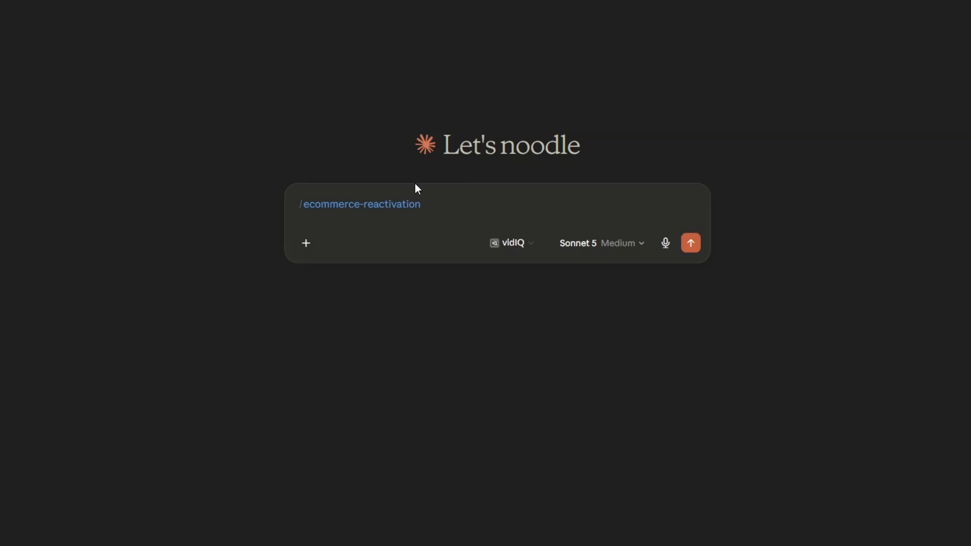
text(Using this skill, analyze every customer in the Customer Reactivation spreadsheet. Read each row, identify customers who are likely to have churned, determine why they became inactive, estimate their likelihood of returning, recommend the most effective discount or incentive, generate a personalized win-back email with a compelling subject line and preview text, estimate the expected campaign performance, and compile all generated insights into a new Google Sheet. Include the original customer information along with new columns for Churn Risk, Likely Reason for Churn, Return Probability, Recommended Discount, Recommended Products, Subject Line, Preview Text, Personalized Win-Back Email, Expected Open Rate, Expected Click Rate, Expected Conversion Rate, Estimated Revenue Recovery, and Confidence Score. Once complete, share the link to the newly created Google Sheet and provide a brief executive summary highlighting the number of customers analyzed, high-risk customers identified, estimated recoverable revenue, average recommended discount, and the most promising customers to target first.)
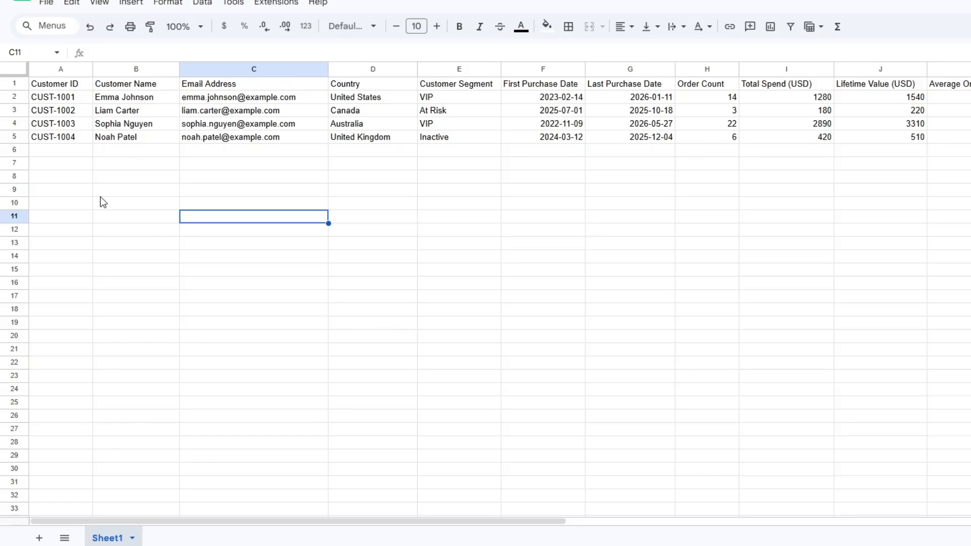
Switch to Google Sheets and examine the source spreadsheet's columns from Customer ID to Average Order Value (USD)
click(79, 189)
click(146, 188)
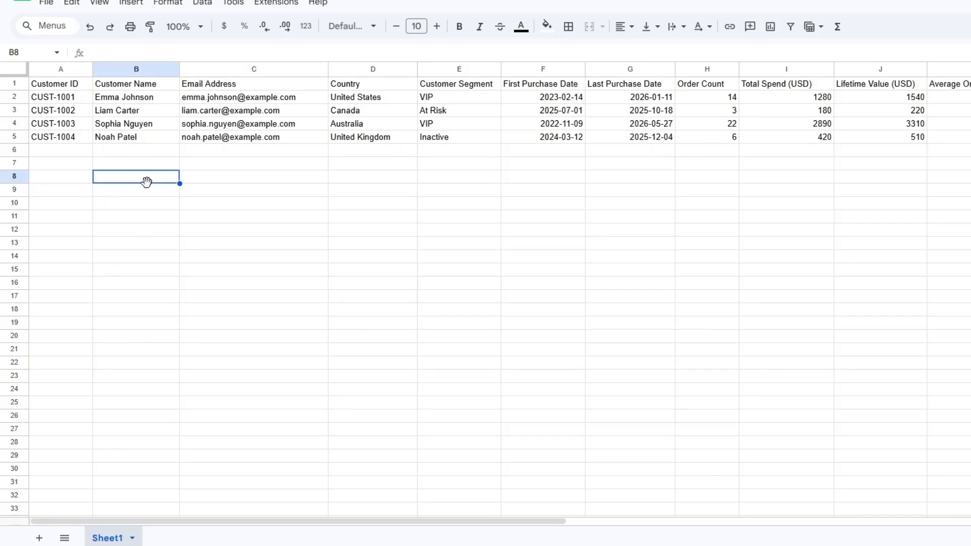
click(253, 189)
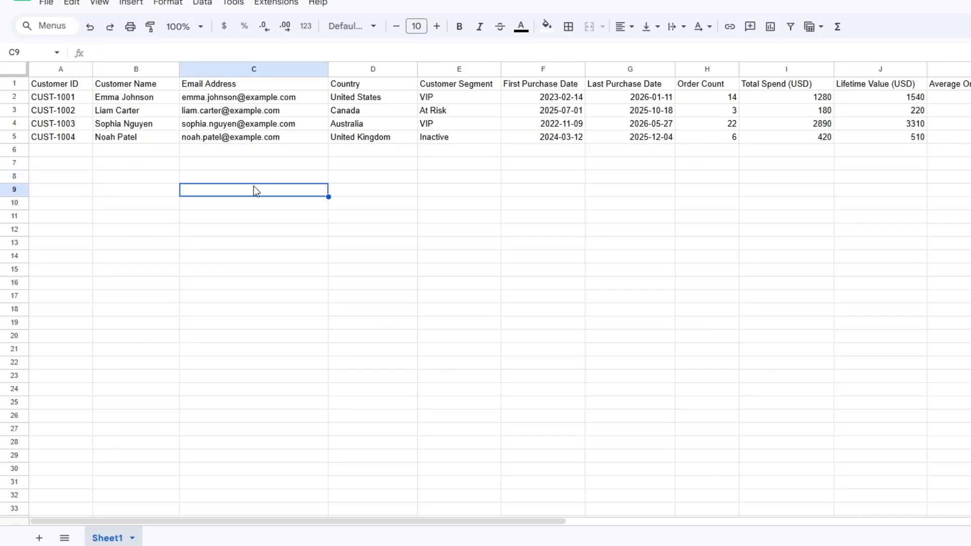
click(366, 181)
click(447, 180)
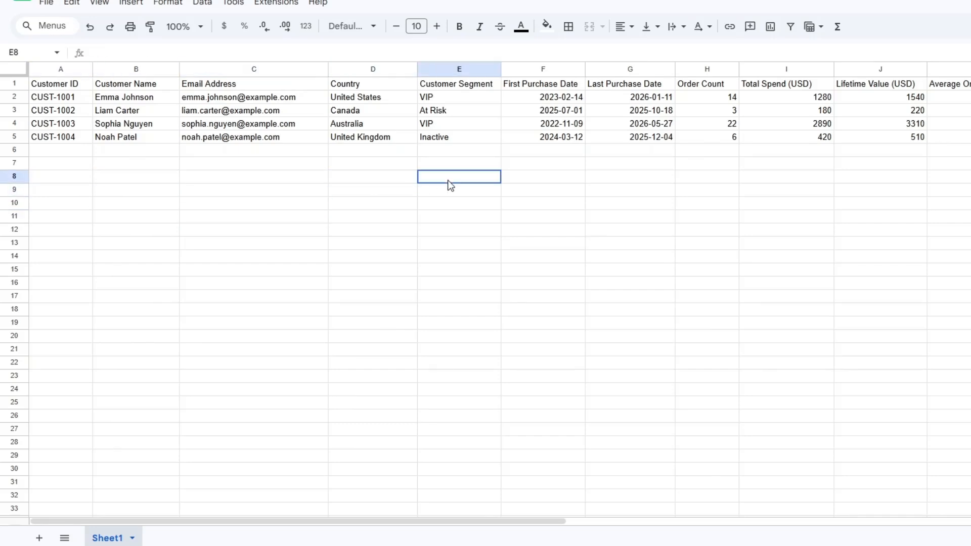
click(560, 192)
click(623, 192)
click(705, 198)
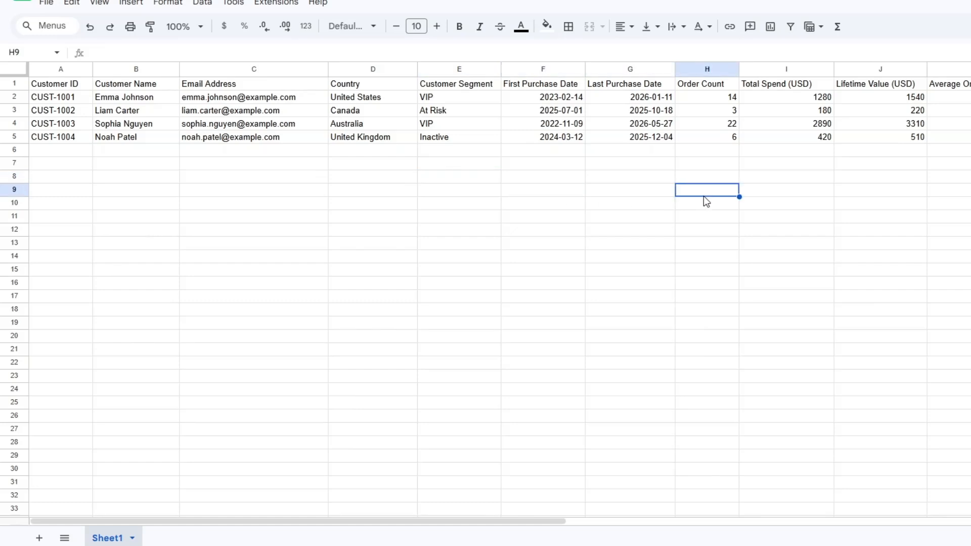
click(798, 198)
click(917, 197)
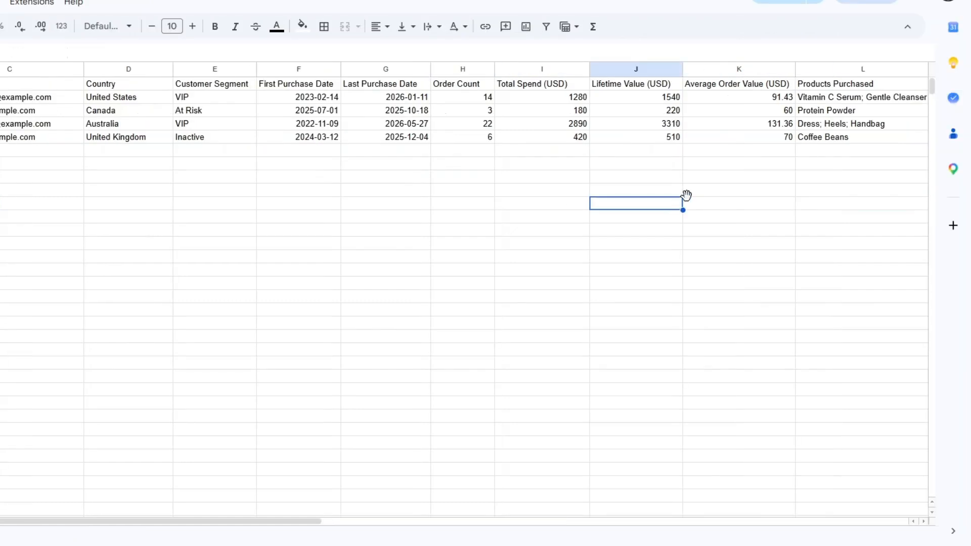
click(741, 199)
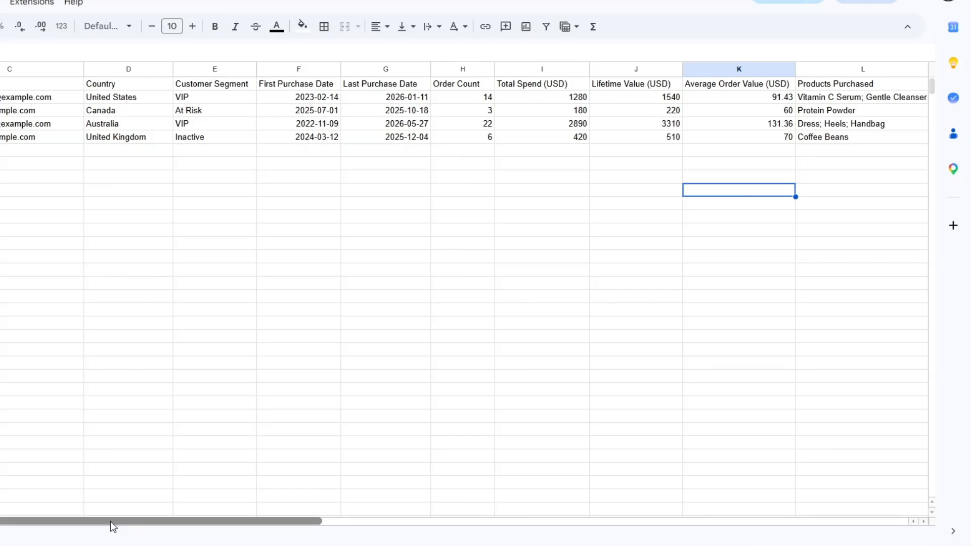
Examine the source spreadsheet's remaining columns from Favorite Product Category to Preferred Device
drag(110, 521, 527, 521)
click(18, 176)
click(68, 178)
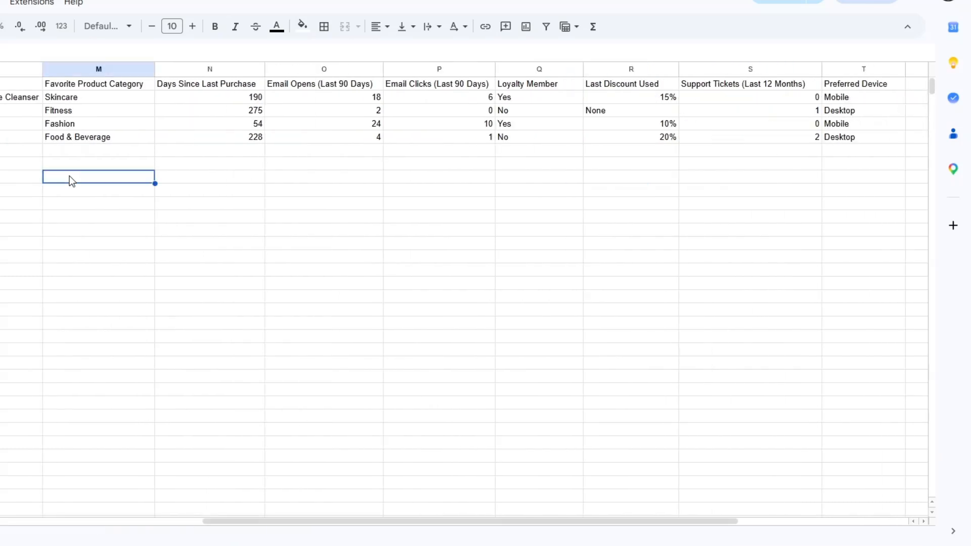
click(199, 179)
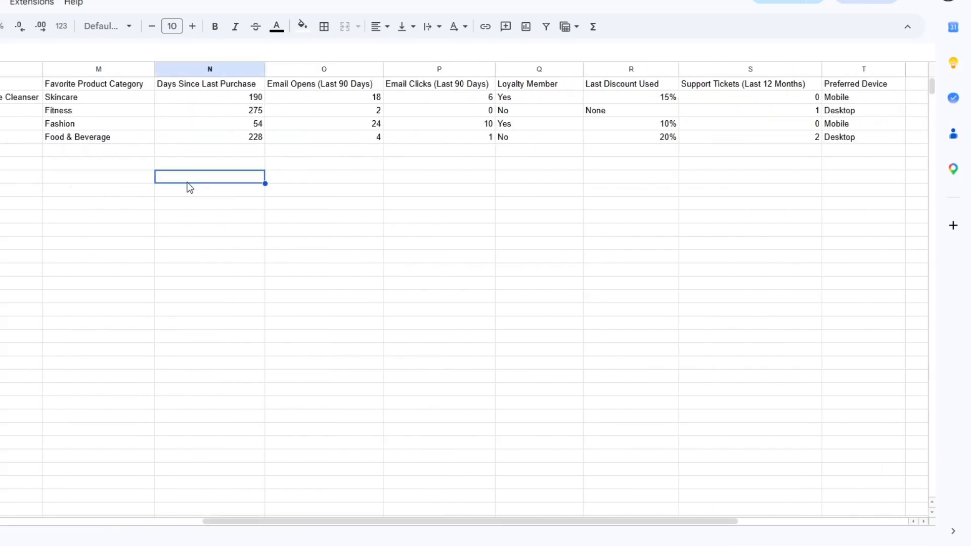
click(324, 187)
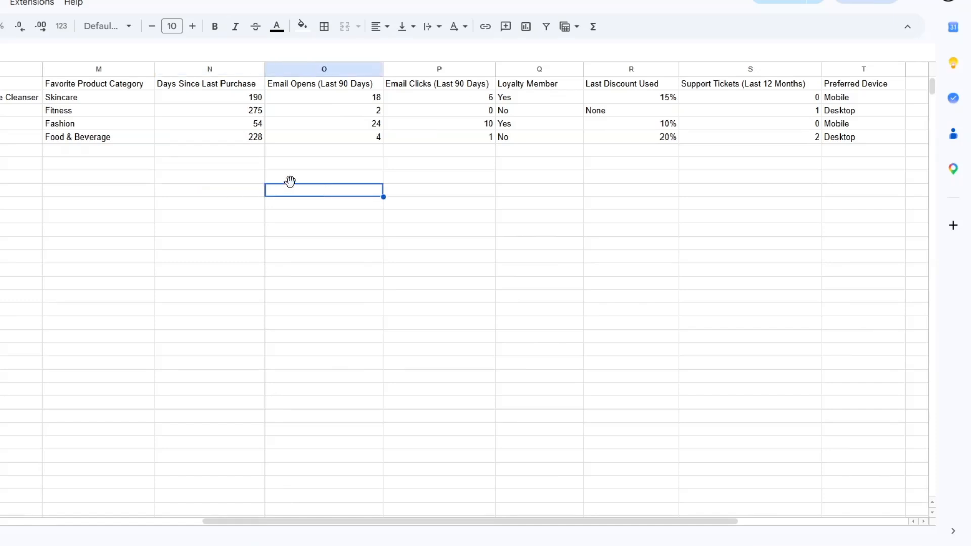
click(426, 183)
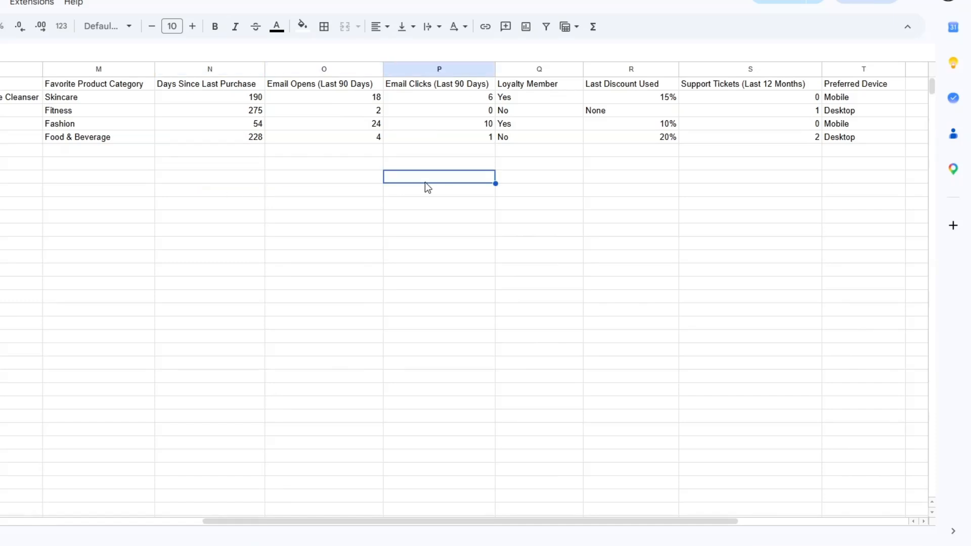
click(538, 181)
click(622, 192)
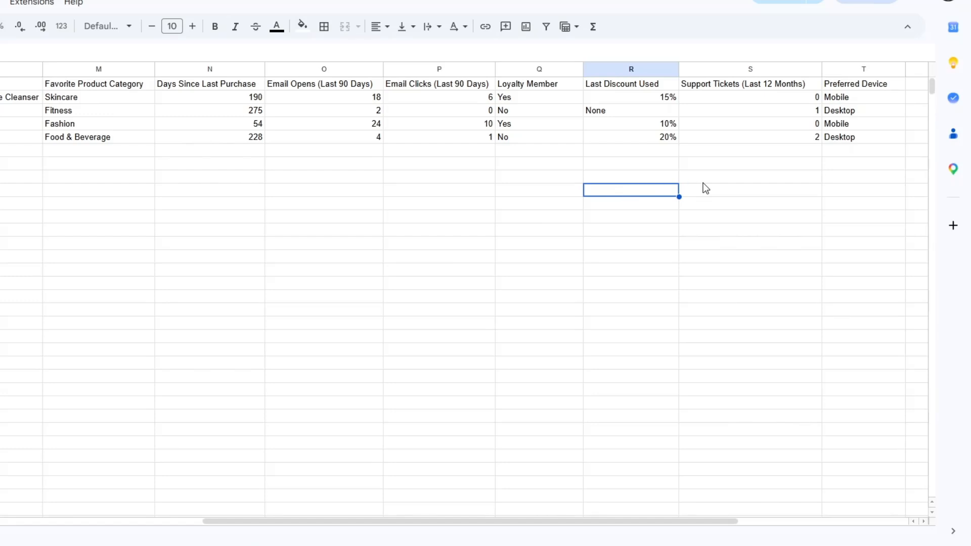
click(719, 181)
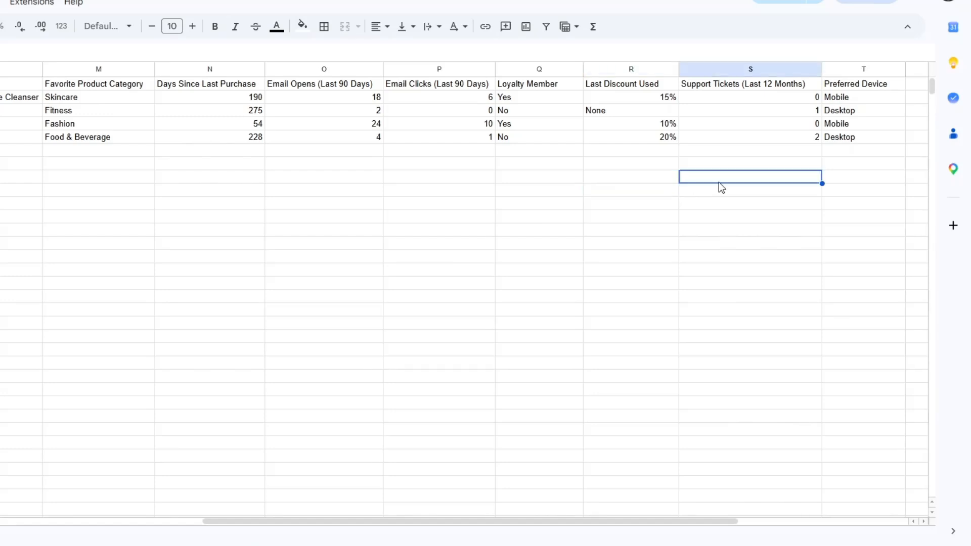
click(867, 187)
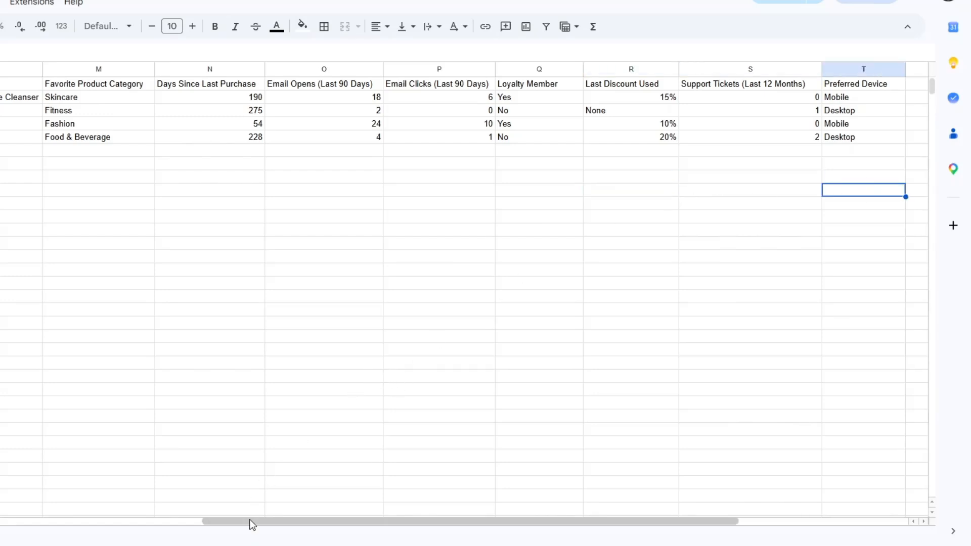
Return to the source spreadsheet's earlier columns and look over the country, customer segment, purchase date and order count data again
drag(251, 521, 17, 520)
click(60, 150)
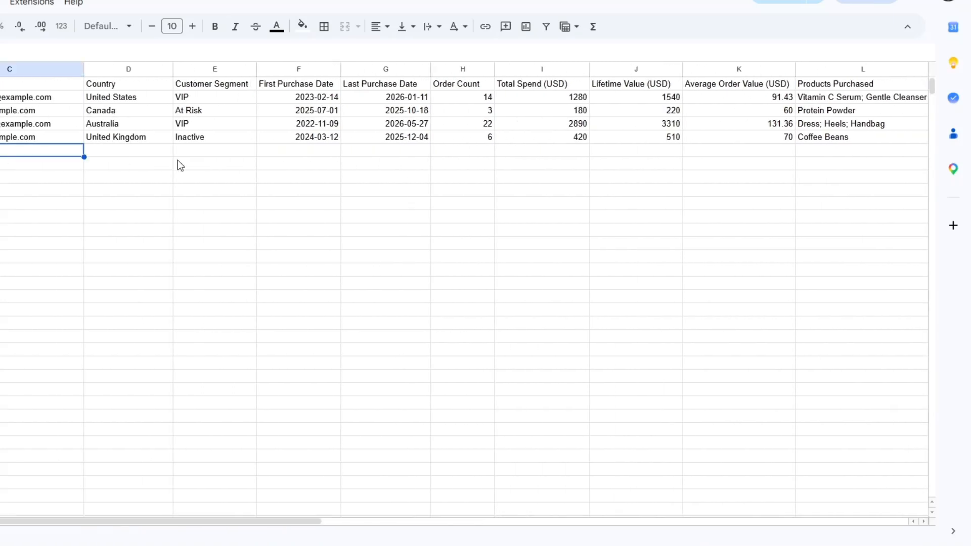
click(182, 163)
click(335, 163)
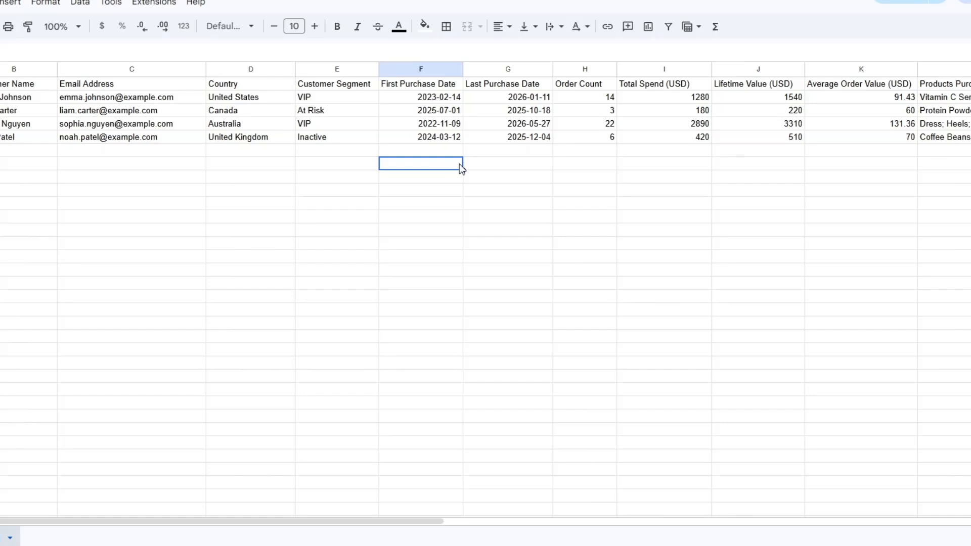
click(200, 164)
click(318, 166)
click(445, 165)
click(377, 163)
click(590, 165)
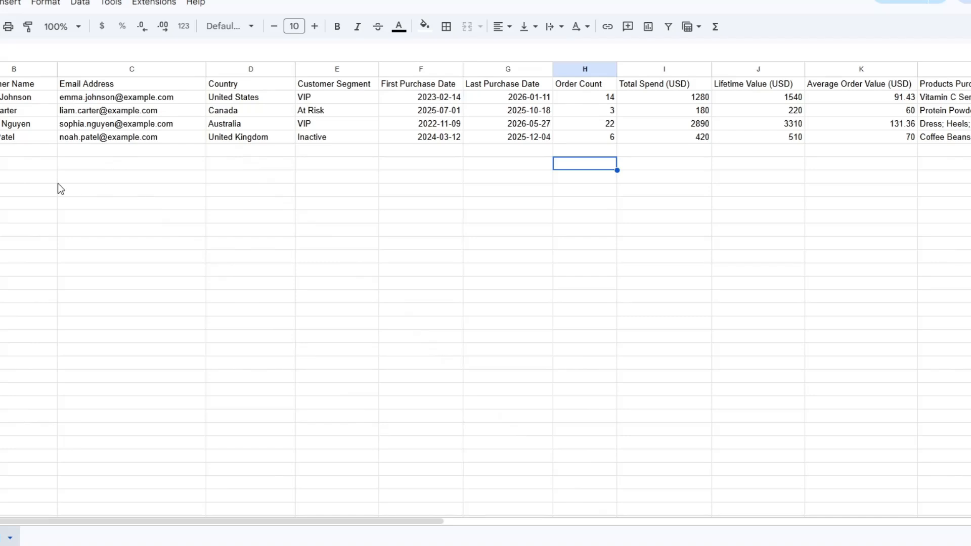
click(460, 177)
click(608, 178)
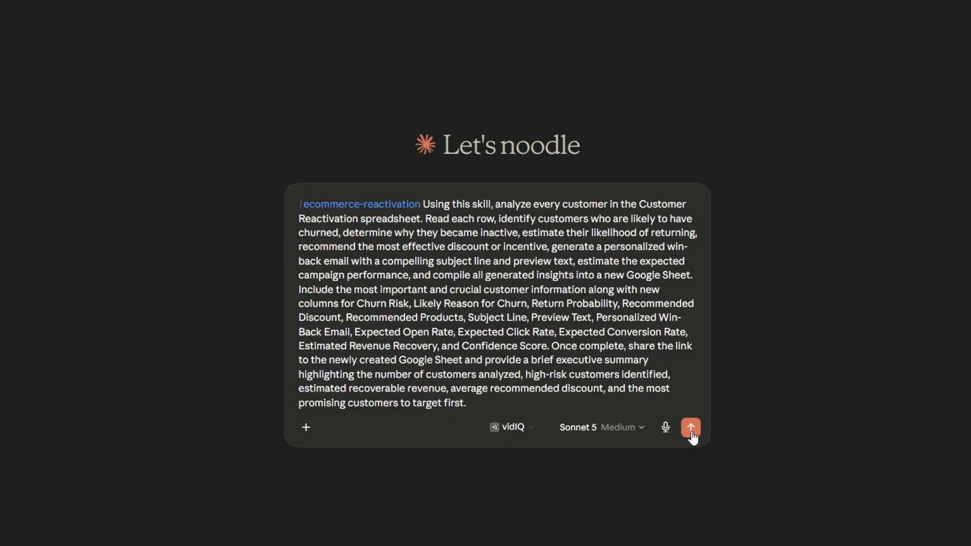
Switch back to Claude and submit the customer reactivation prompt
click(692, 435)
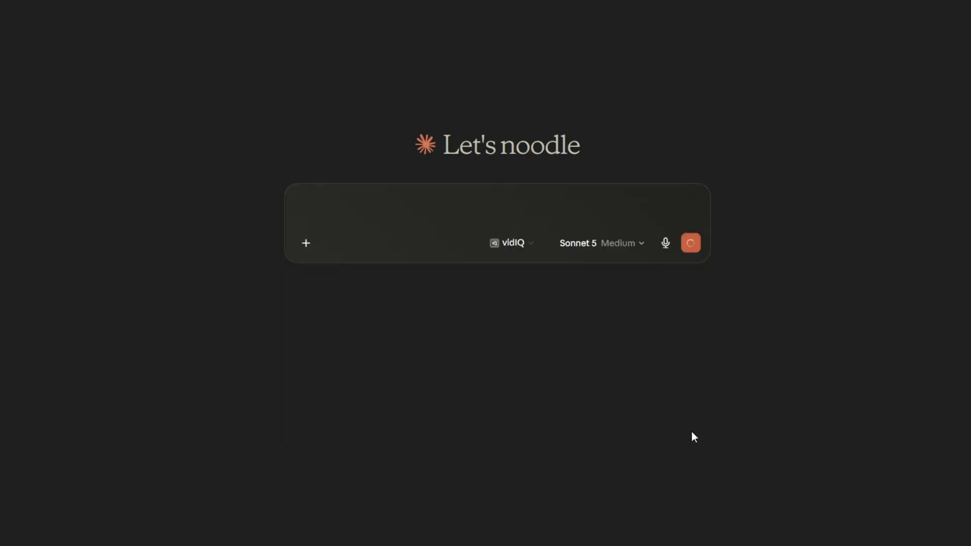
click(364, 167)
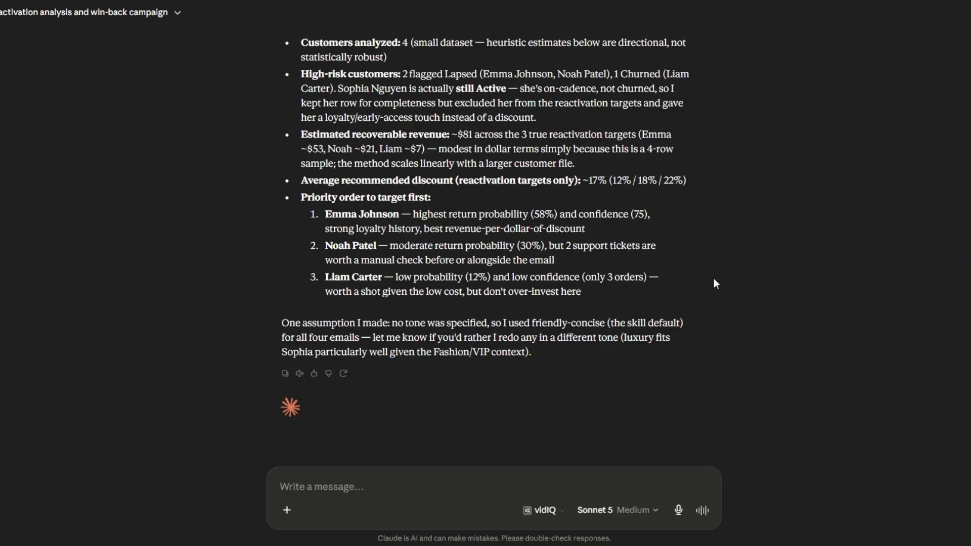
Read through Claude's response, from the Google Drive search and sheet creation log down to the executive summary
scroll(714, 283, up, 4)
scroll(715, 283, up, 15)
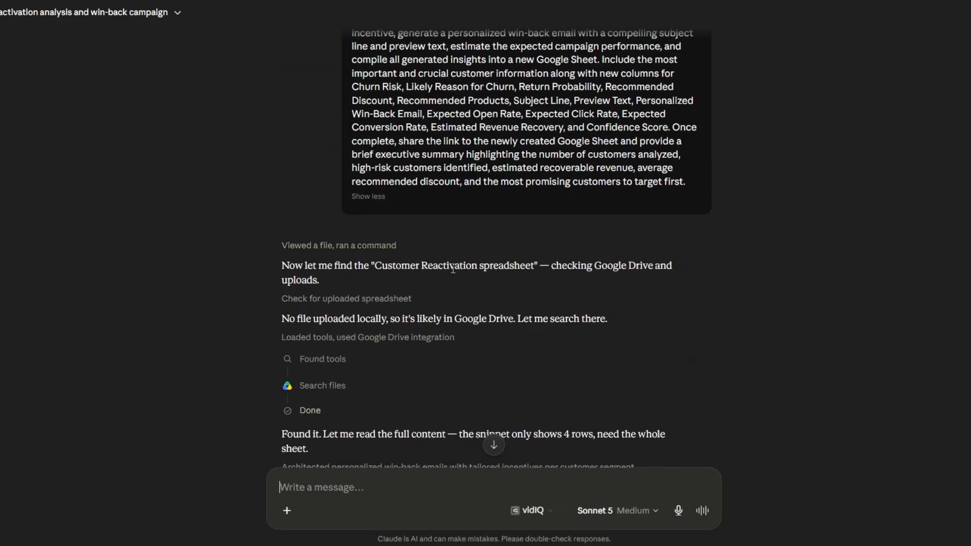
scroll(718, 276, down, 10)
scroll(718, 278, down, 12)
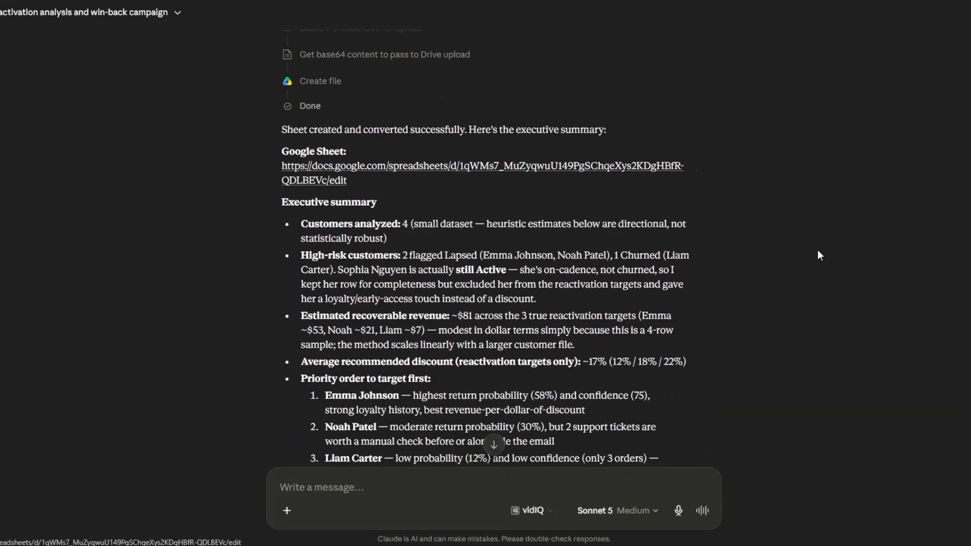
scroll(531, 226, down, 3)
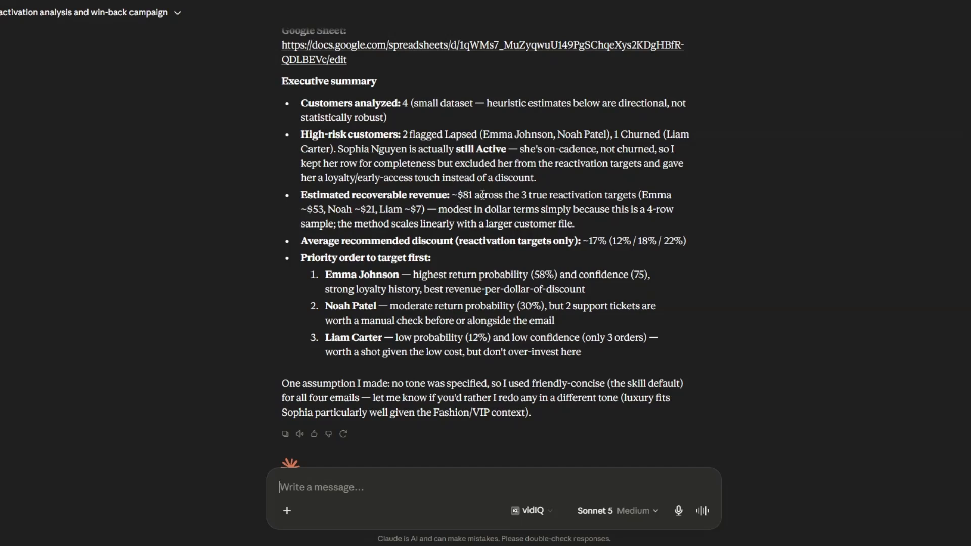
scroll(483, 195, down, 1)
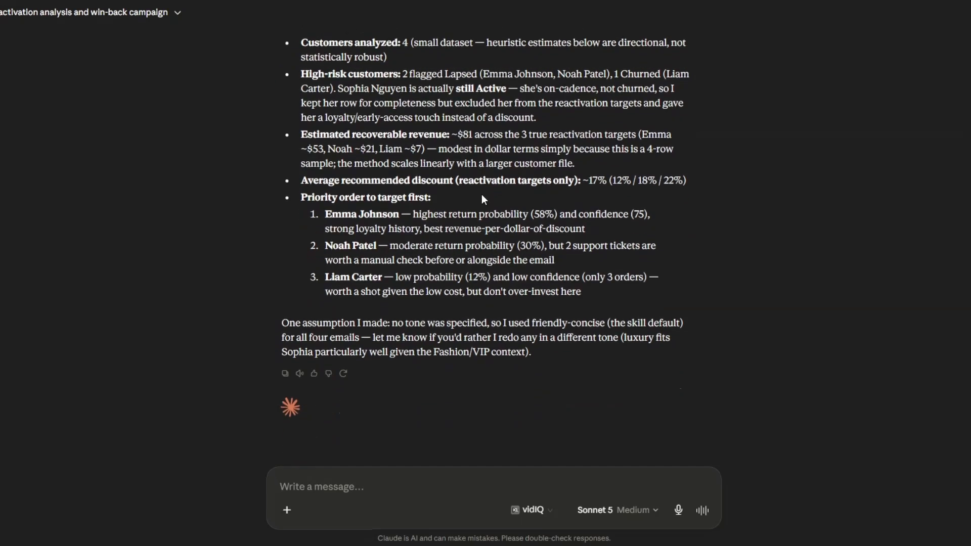
Highlight the average recommended discount figures and the priority order of customers to target first in the executive summary
drag(588, 180, 689, 189)
click(349, 196)
drag(303, 198, 618, 298)
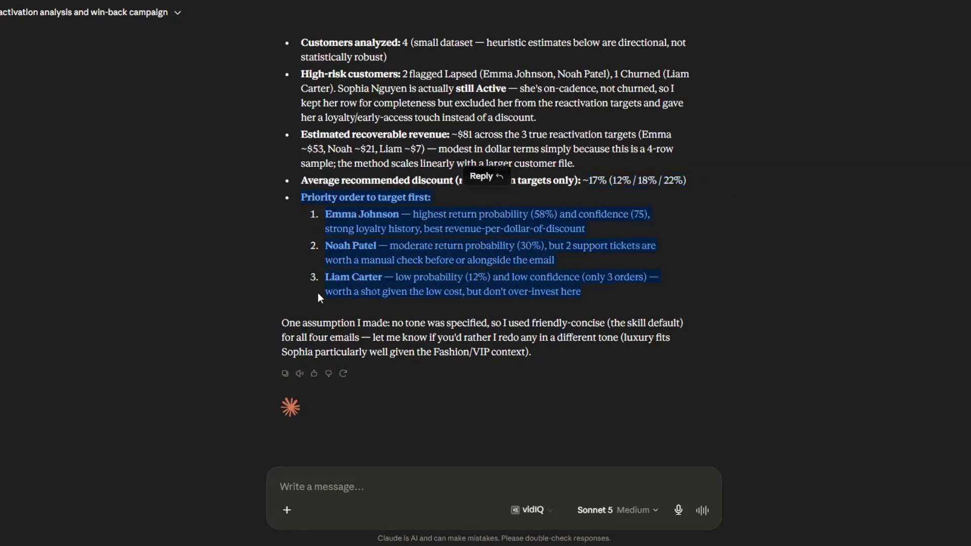
click(314, 315)
Open the link to the newly created Google Sheet from Claude's response and accept leaving for the external site
scroll(389, 275, up, 7)
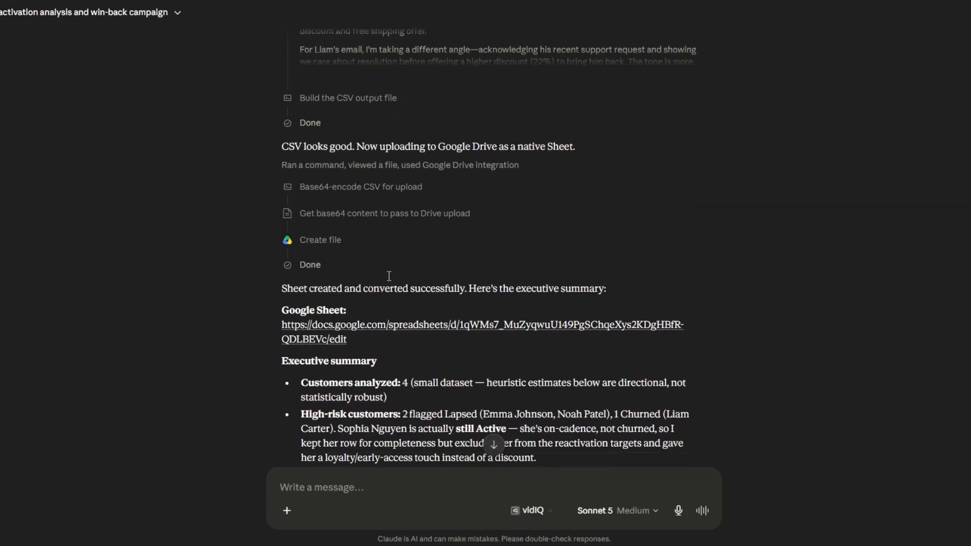
scroll(389, 276, down, 2)
click(367, 228)
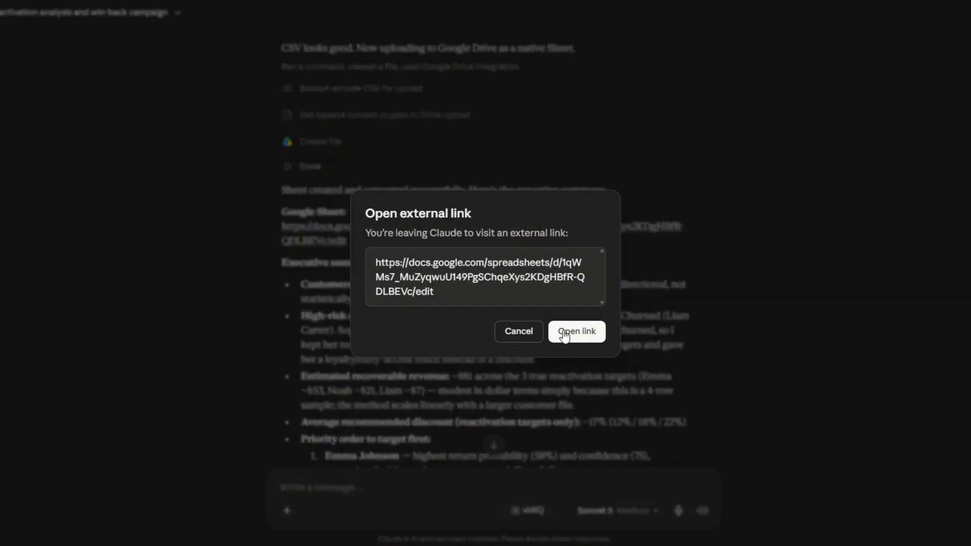
click(564, 332)
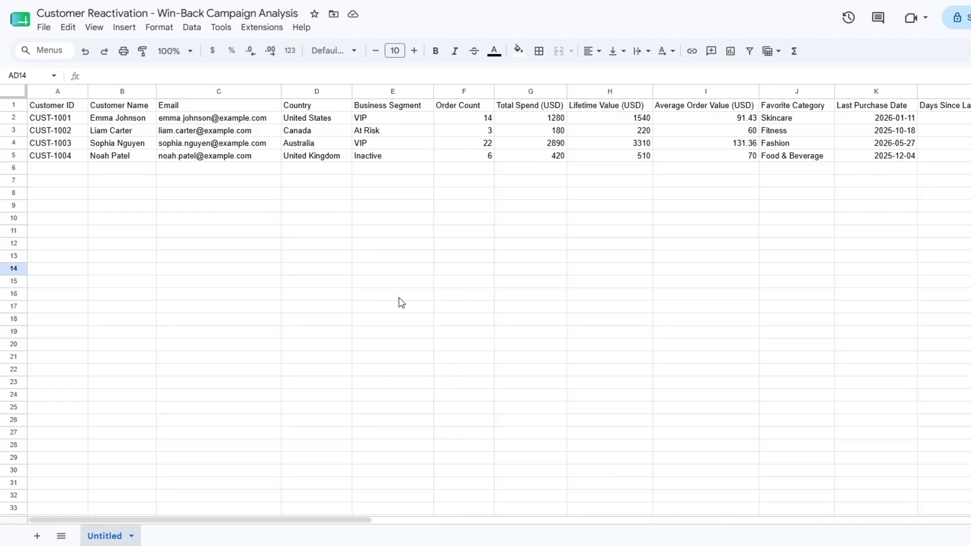
Review the customer profile and purchase columns of the analysis sheet, from Customer ID through Last Purchase Date
click(71, 183)
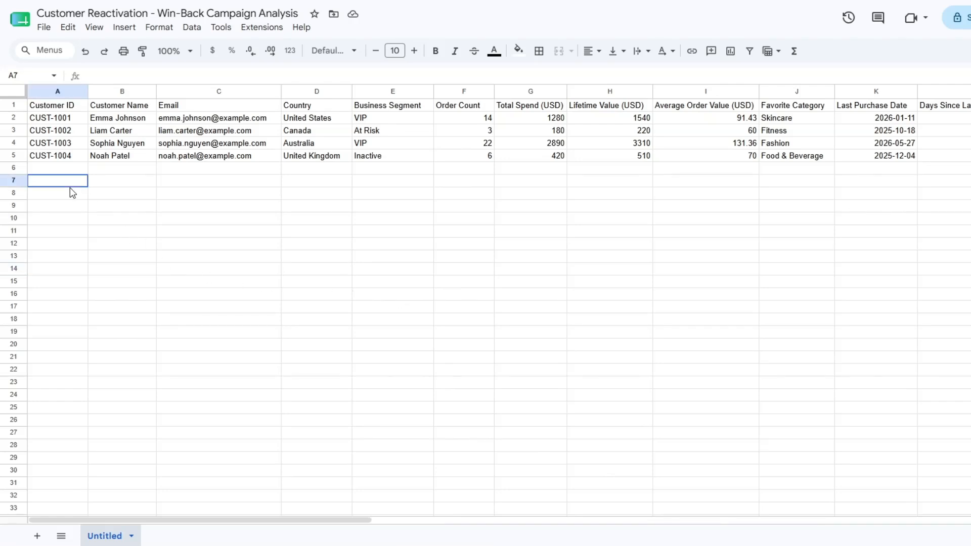
click(128, 194)
click(188, 197)
click(311, 201)
click(385, 203)
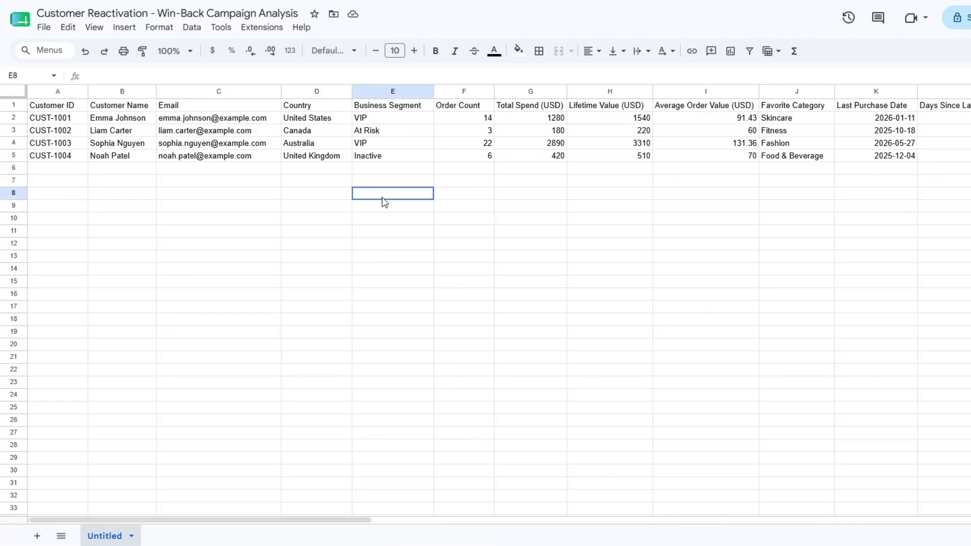
click(449, 202)
click(526, 203)
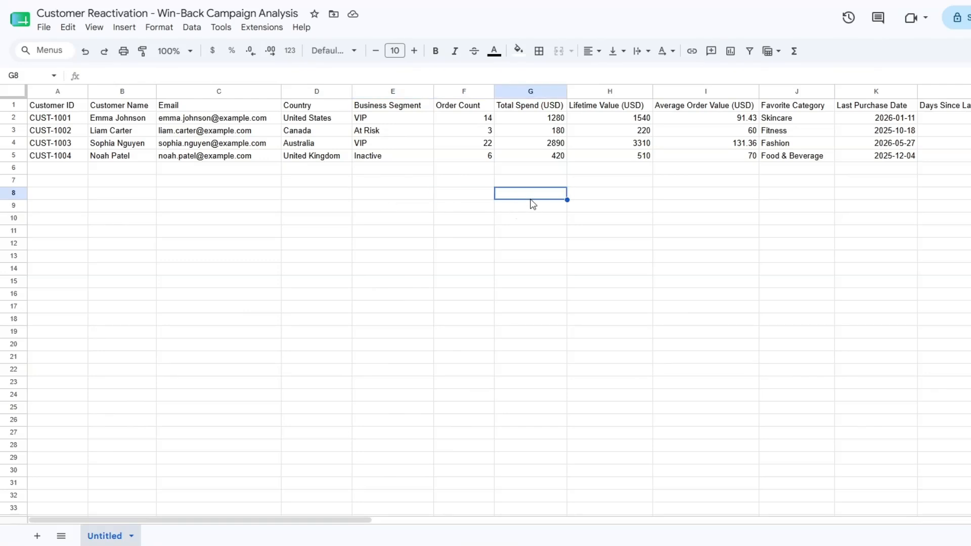
click(581, 200)
click(710, 196)
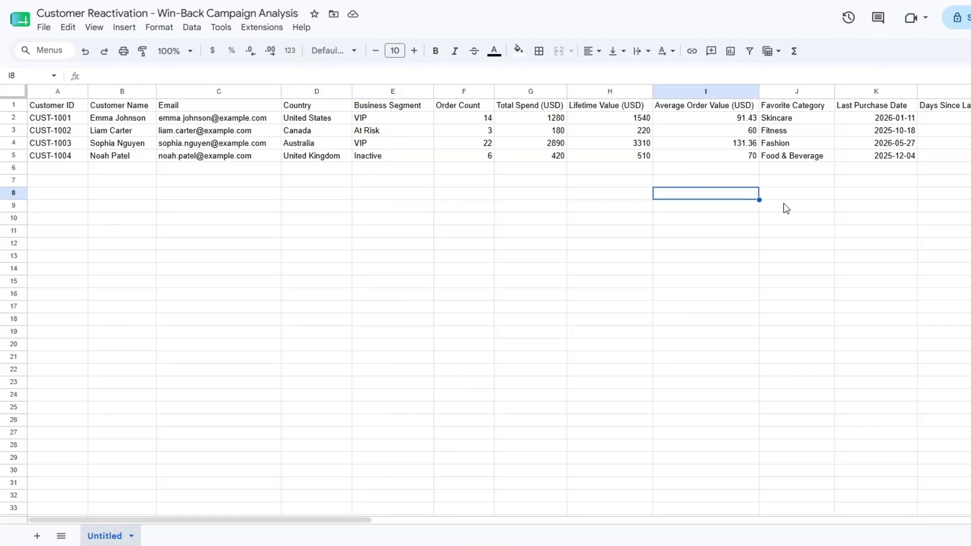
click(791, 198)
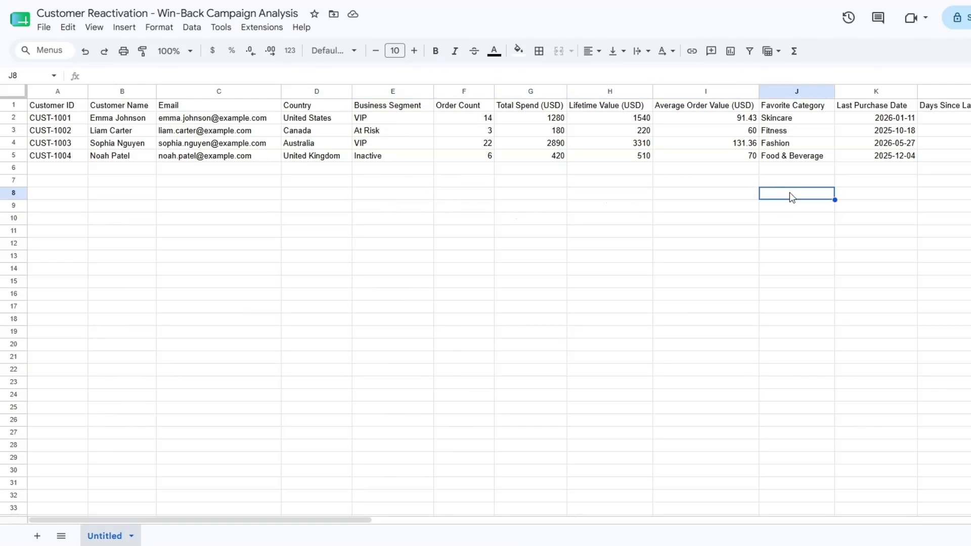
click(868, 177)
Review the churn columns, from Days Since Last Purchase and Cadence Ratio through Churn Risk and Likely Reason for Churn
drag(350, 520, 613, 521)
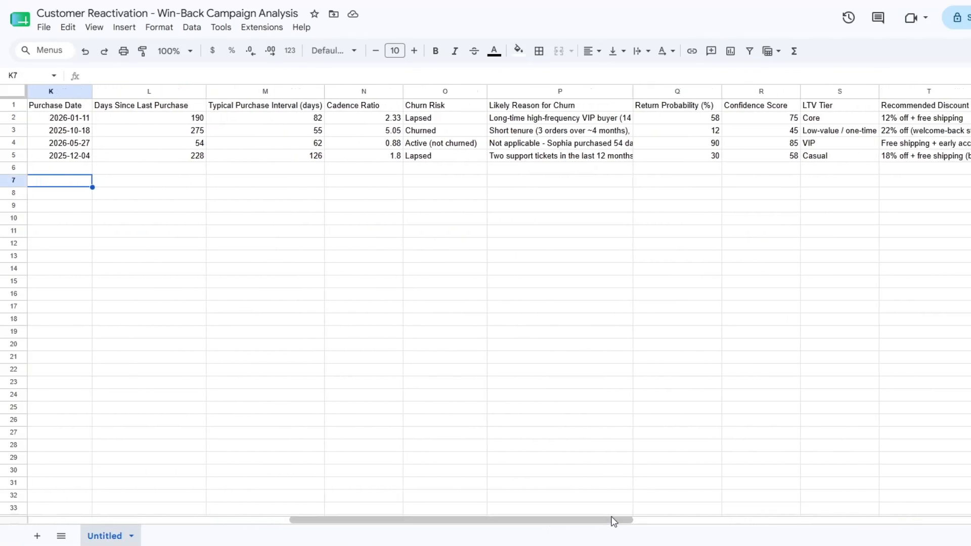
click(129, 219)
click(268, 220)
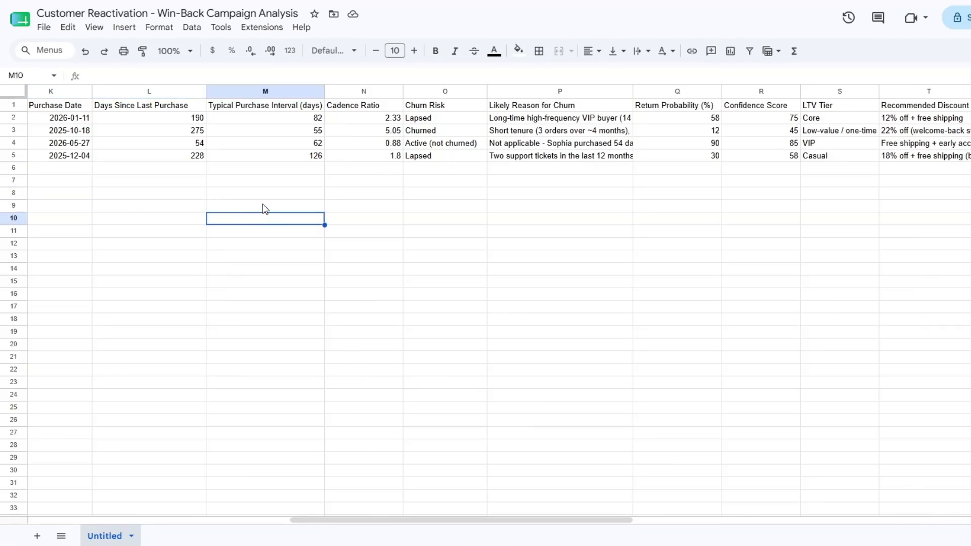
click(356, 197)
click(439, 200)
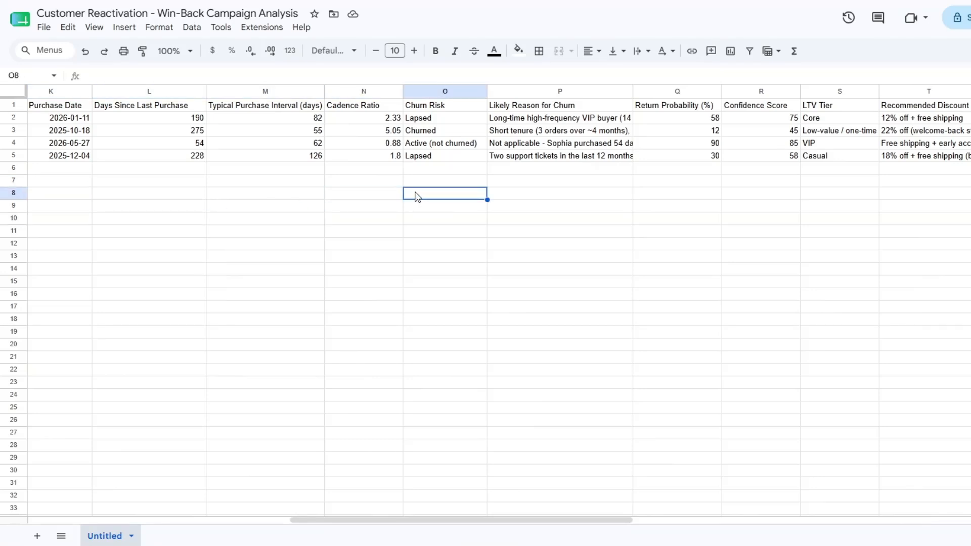
click(572, 204)
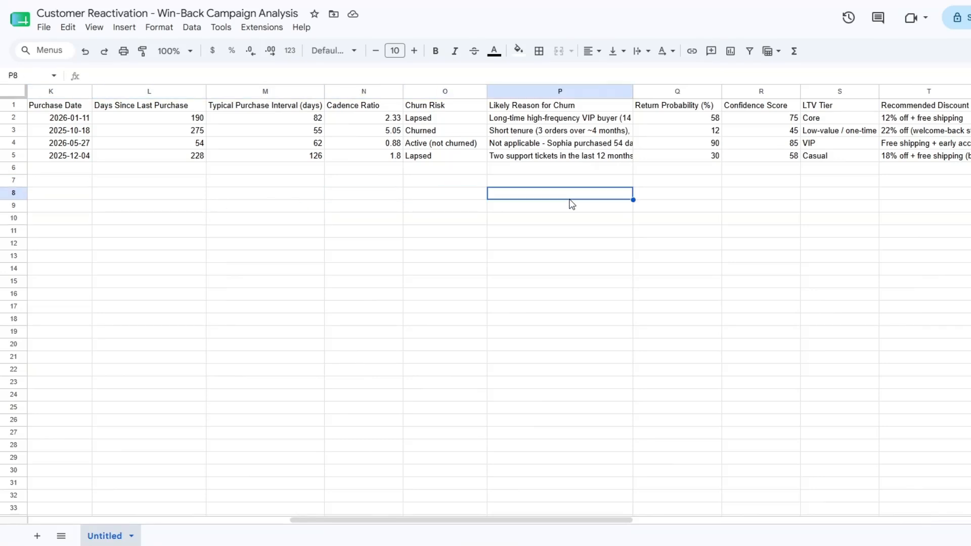
Read the full Likely Reason for Churn text for each of the four customers without changing it
double_click(561, 120)
click(501, 147)
double_click(503, 133)
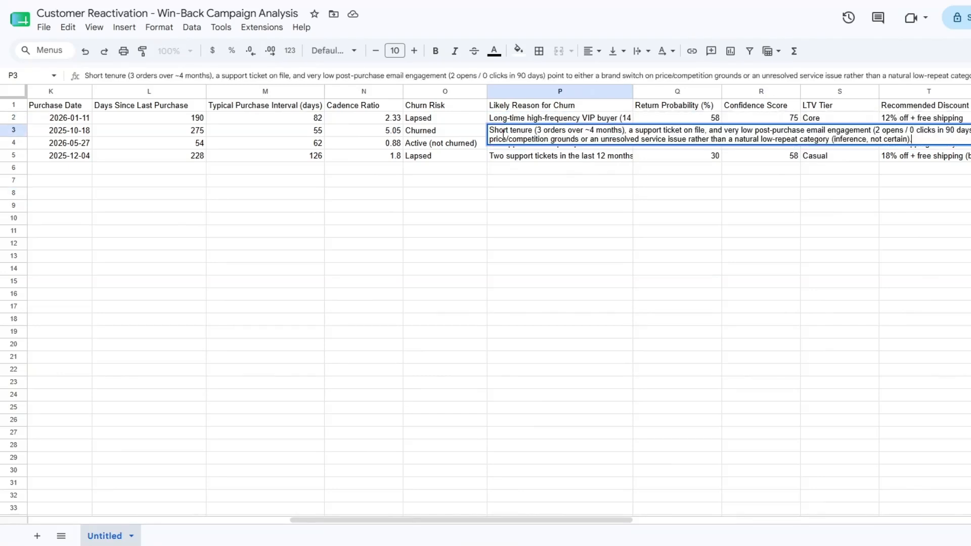
click(511, 171)
double_click(509, 145)
click(510, 180)
double_click(513, 156)
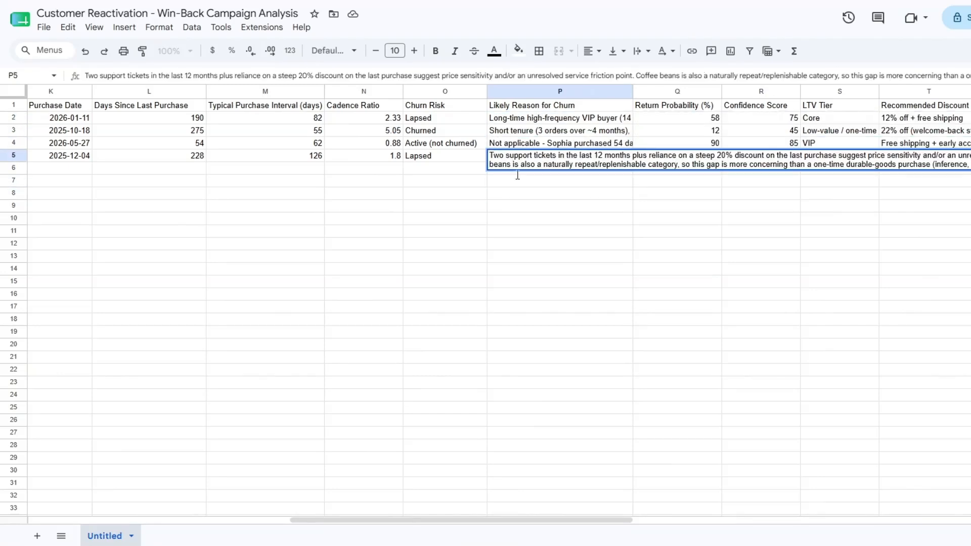
click(529, 207)
Review the Return Probability, Confidence Score and LTV Tier columns
click(651, 184)
click(749, 194)
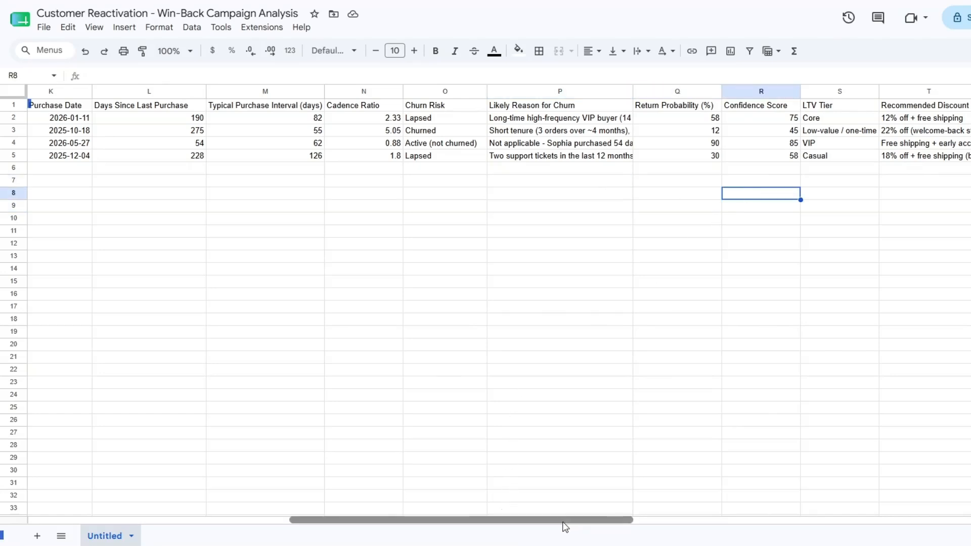
scroll(606, 515, right, 10)
click(270, 194)
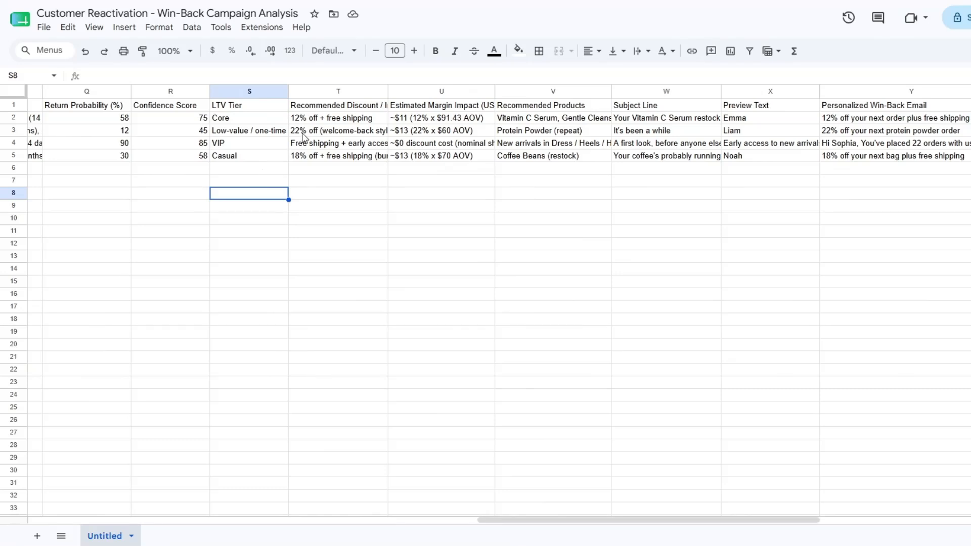
Read each customer's entry in the Recommended Discount column in full
click(322, 121)
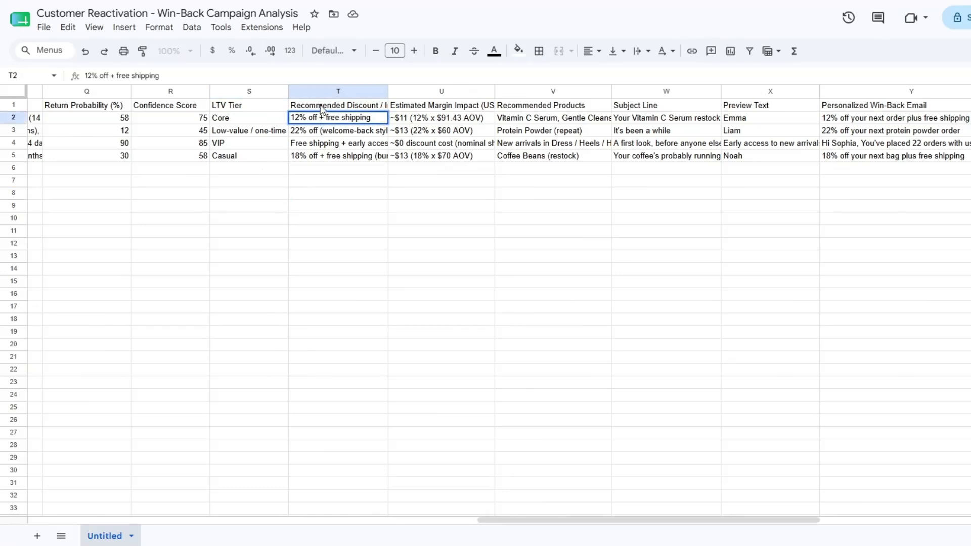
key(Up)
key(Down)
key(Down)
click(312, 122)
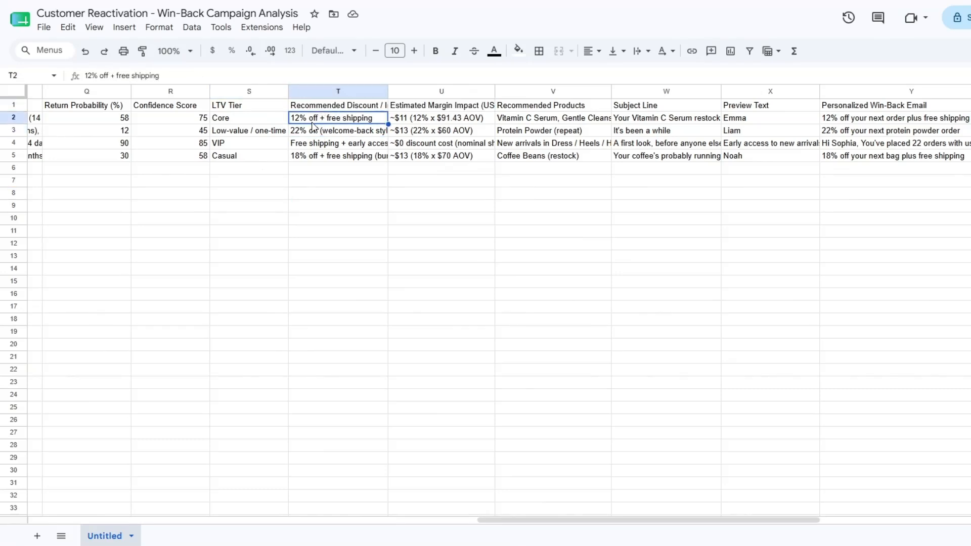
click(307, 134)
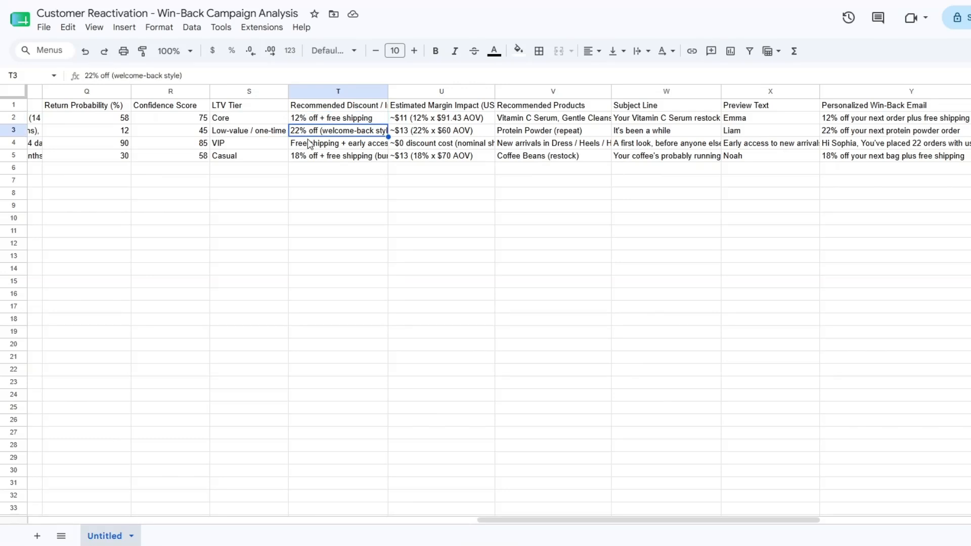
click(308, 143)
double_click(308, 143)
click(324, 185)
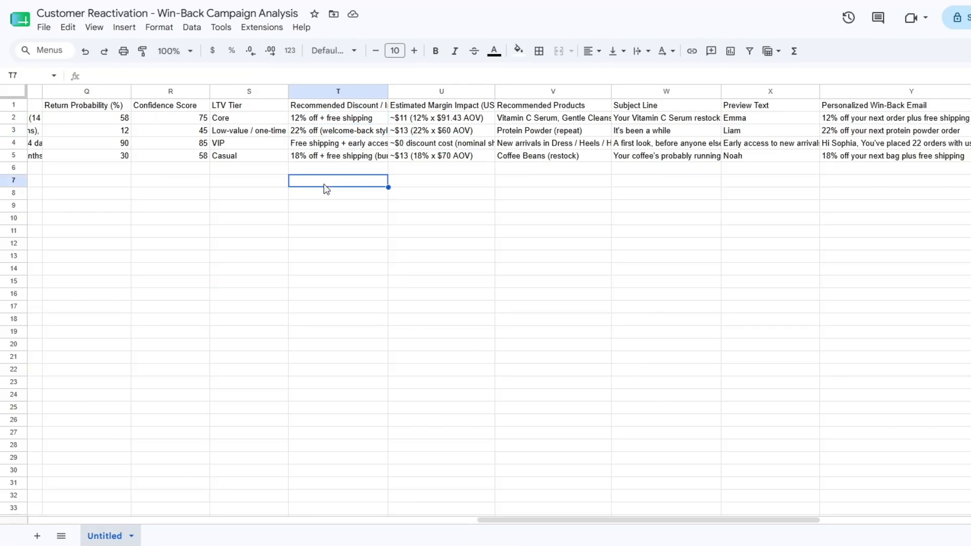
double_click(319, 155)
click(324, 197)
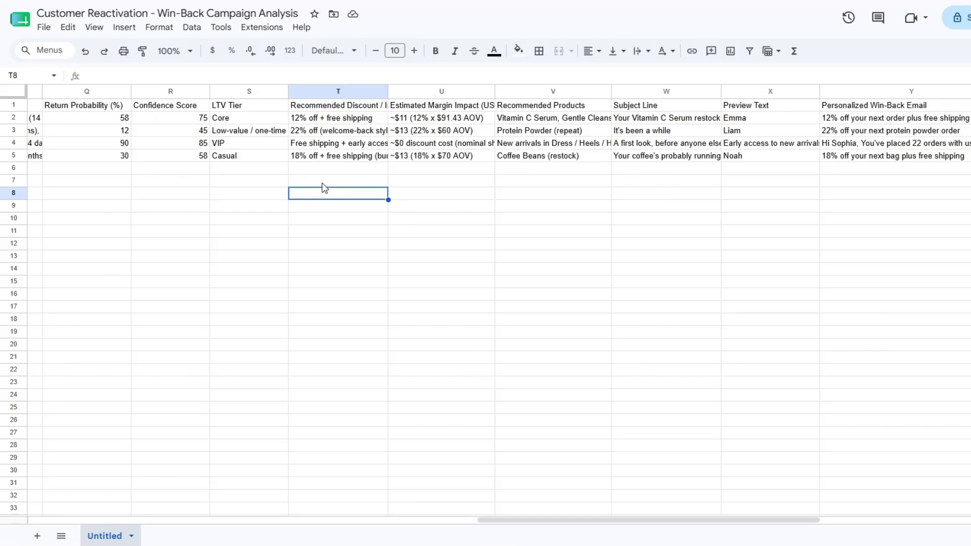
Widen the Recommended Discount column slightly and check the Estimated Margin Impact entries beside it
drag(388, 92, 403, 92)
click(470, 119)
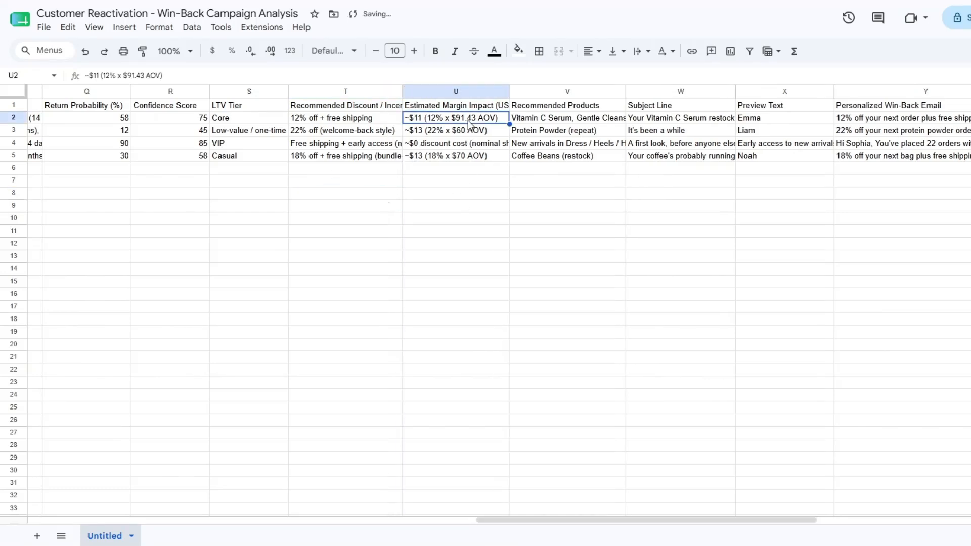
click(469, 130)
click(466, 143)
click(465, 166)
Read the Recommended Products entry for each customer in rows 2 to 5
click(550, 132)
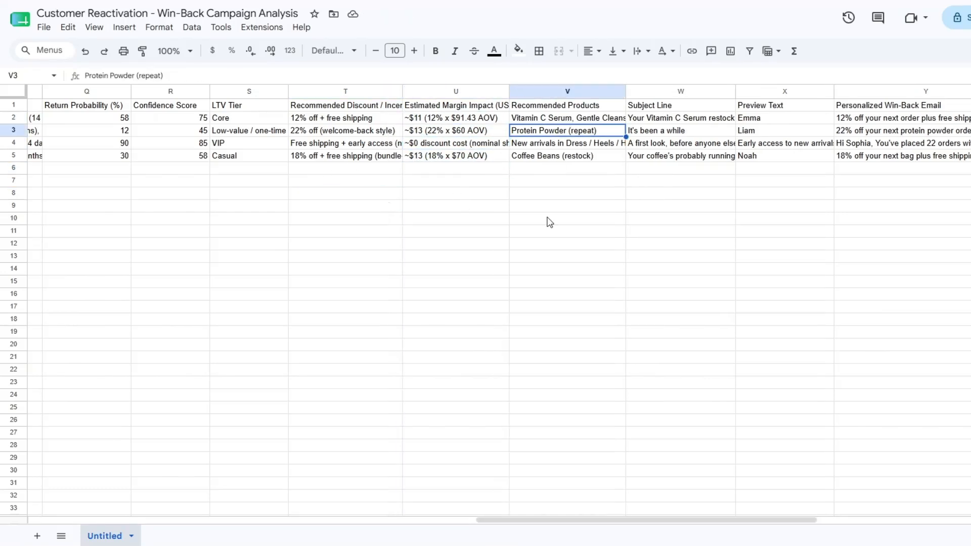
click(544, 119)
click(542, 135)
click(542, 146)
click(543, 160)
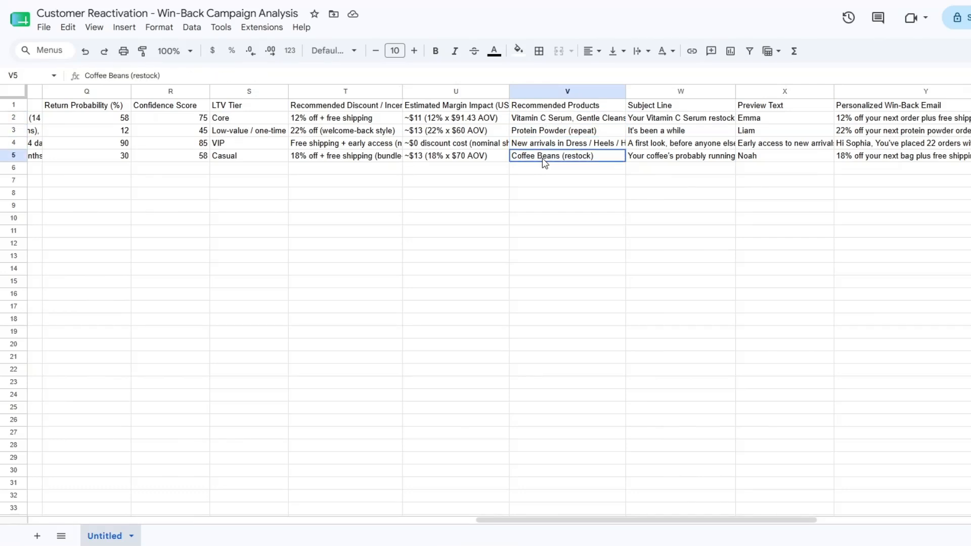
Check the win-back email Subject Line and Preview Text entries for the customers
click(697, 119)
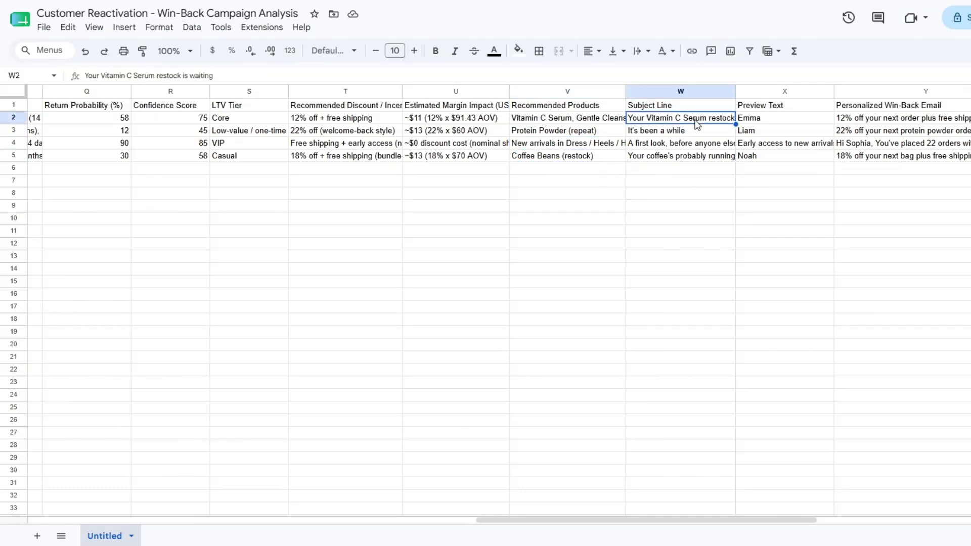
click(692, 132)
click(685, 157)
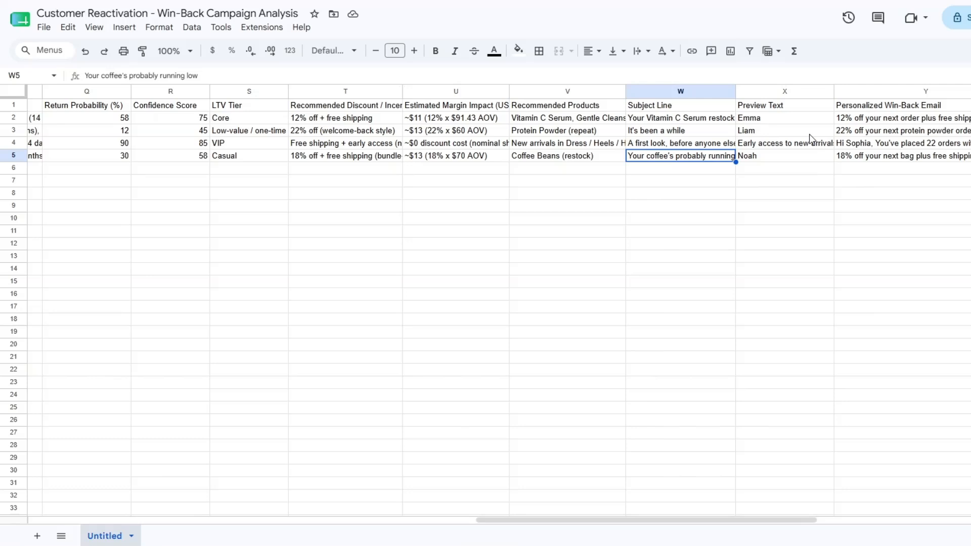
click(764, 121)
click(769, 146)
click(768, 159)
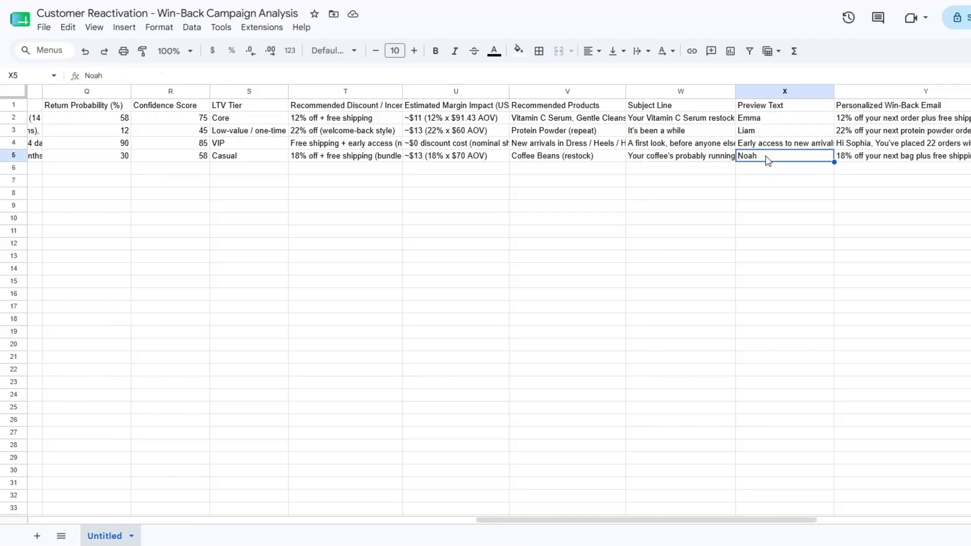
Read the Personalized Win-Back Email entries for all four customers
click(880, 119)
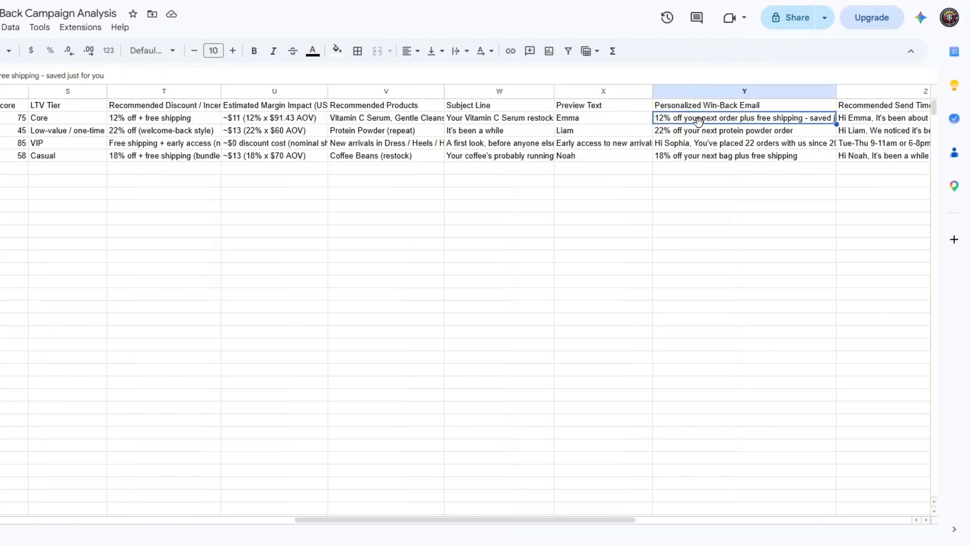
click(703, 126)
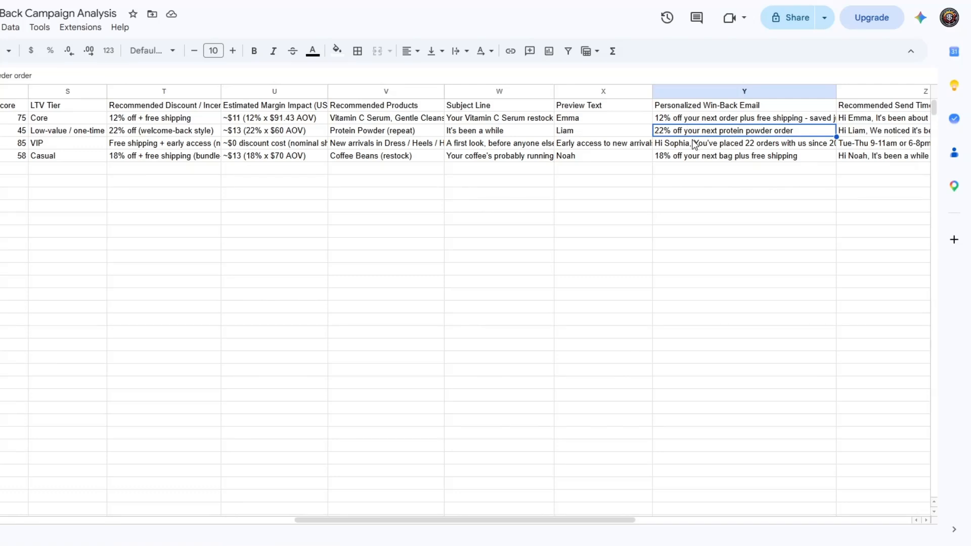
double_click(693, 143)
click(624, 183)
click(684, 158)
click(632, 194)
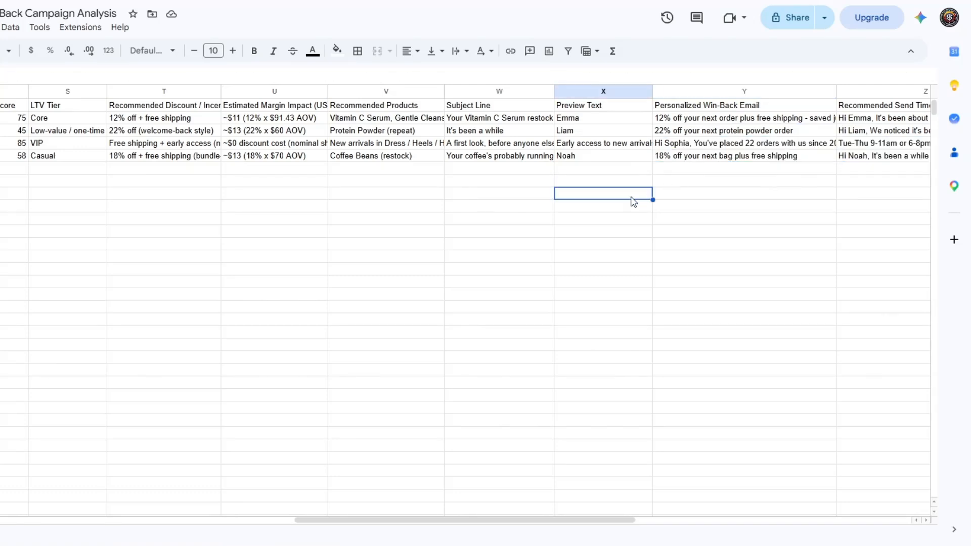
Read the full cell contents of the Recommended Send Time column for each customer without changing them
click(107, 146)
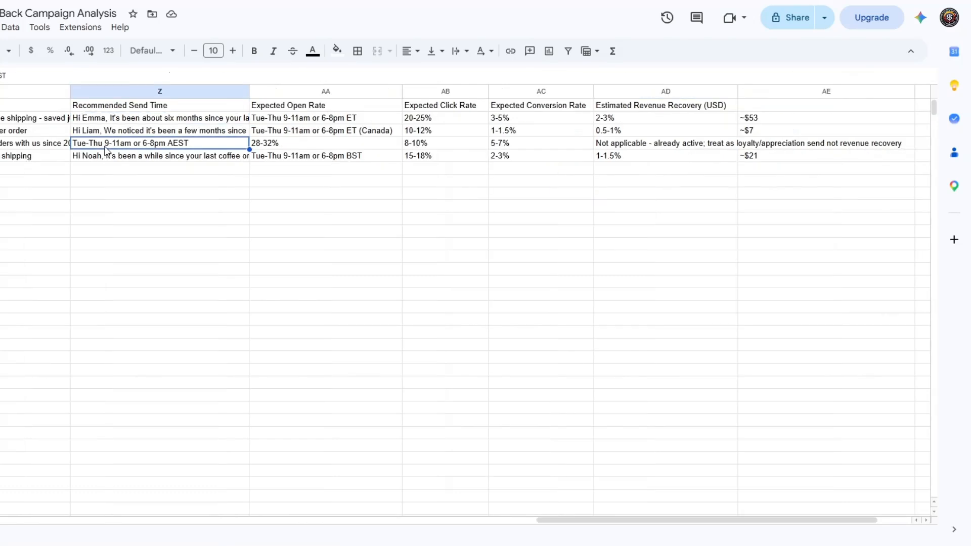
double_click(110, 122)
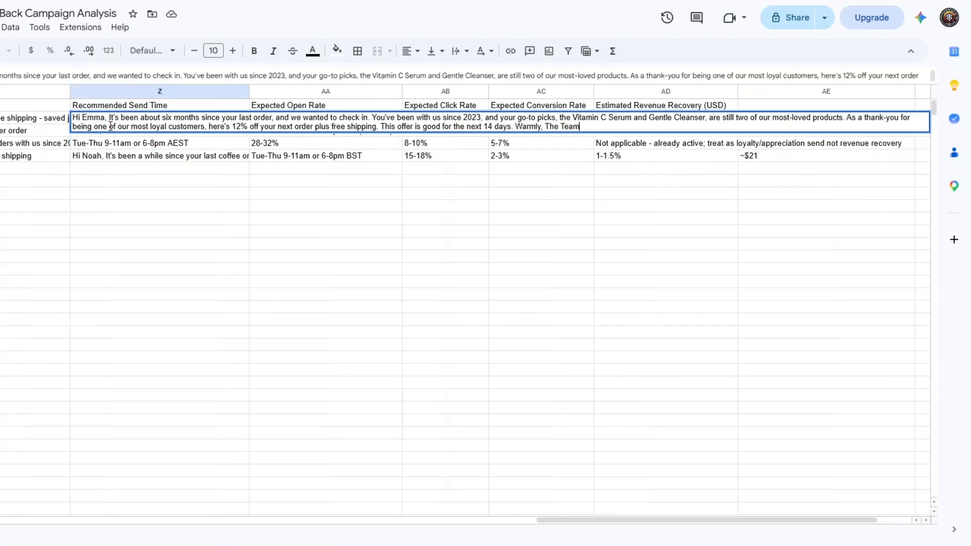
click(113, 147)
double_click(111, 133)
click(107, 157)
double_click(107, 145)
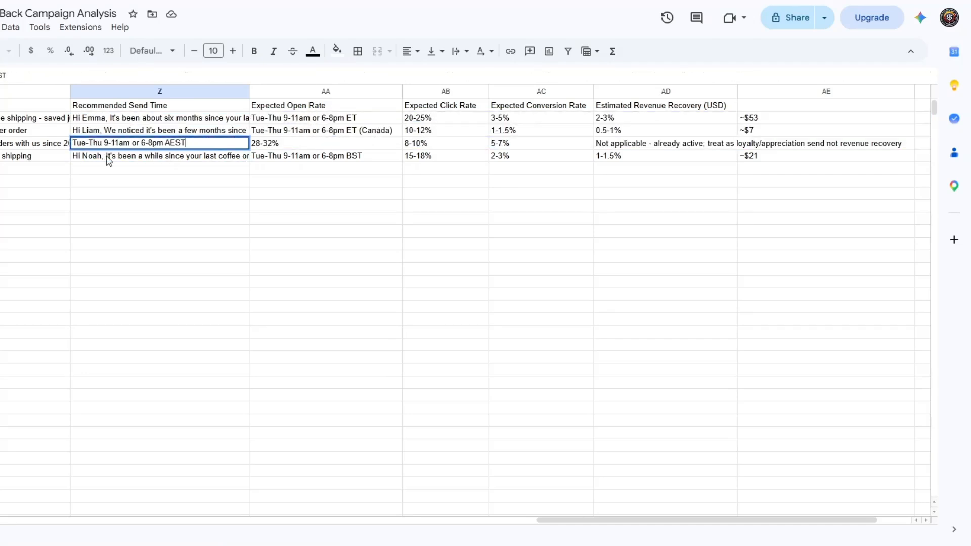
click(109, 166)
click(108, 160)
double_click(107, 159)
click(112, 193)
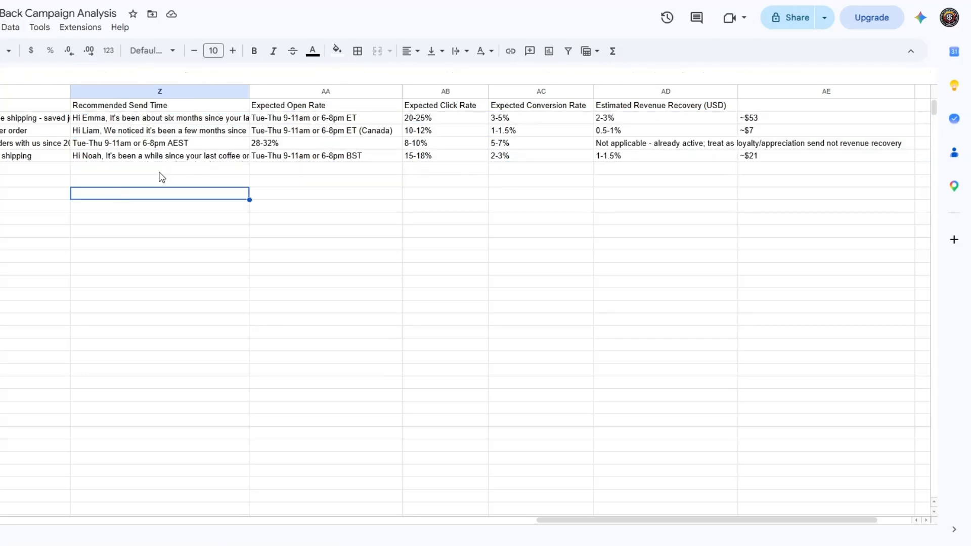
Review the Expected Open Rate, Click Rate, Conversion Rate and Estimated Revenue Recovery columns
click(281, 123)
click(413, 133)
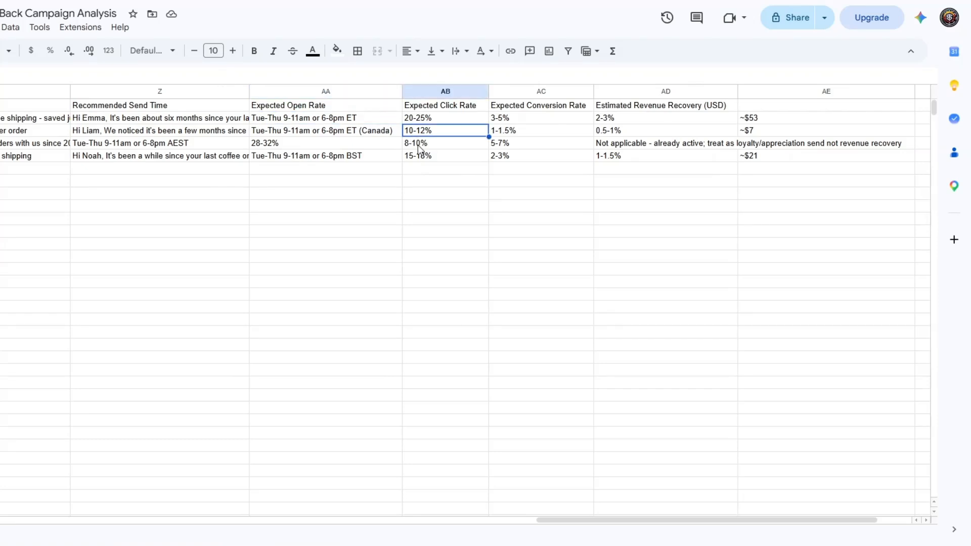
click(547, 146)
click(712, 146)
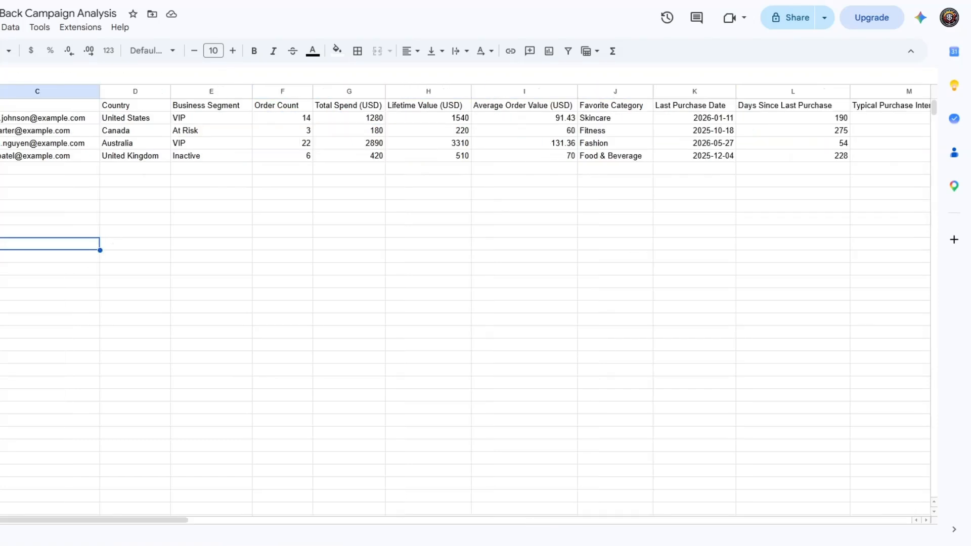
Switch to the original customer spreadsheet and look over its source columns for comparison with the analysis sheet
click(572, 1)
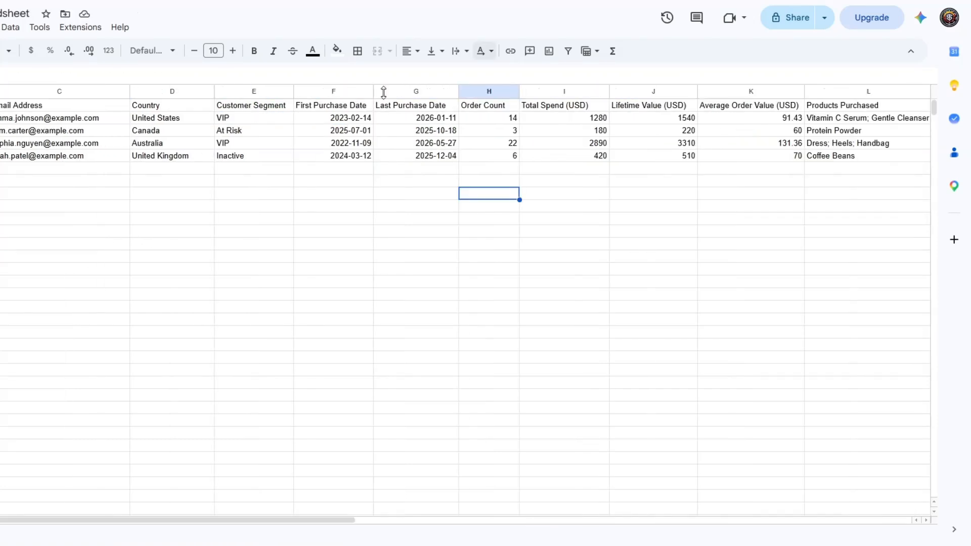
click(77, 204)
click(392, 193)
click(583, 206)
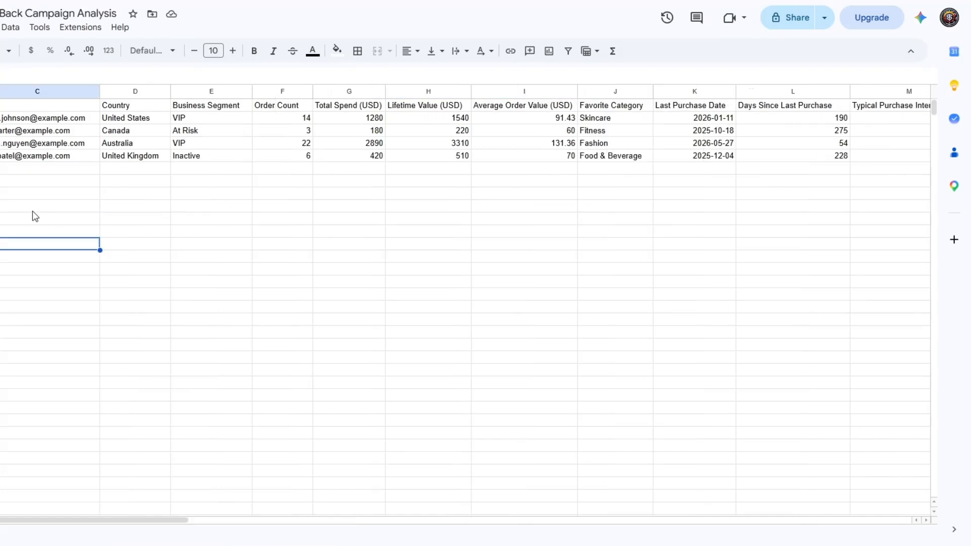
Compare the win-back analysis sheet with the skill prompt in the Claude chat and the original customer spreadsheet
click(32, 210)
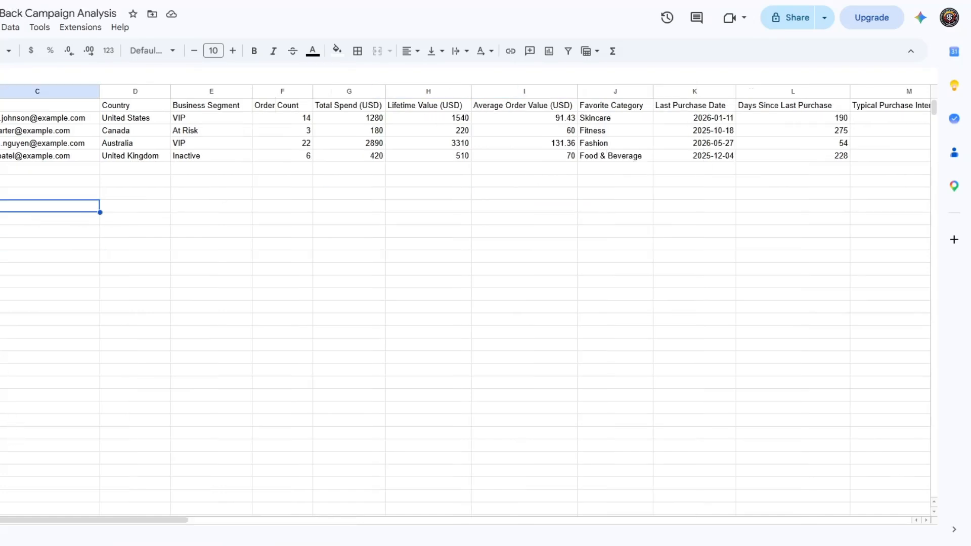
drag(76, 520, 0, 526)
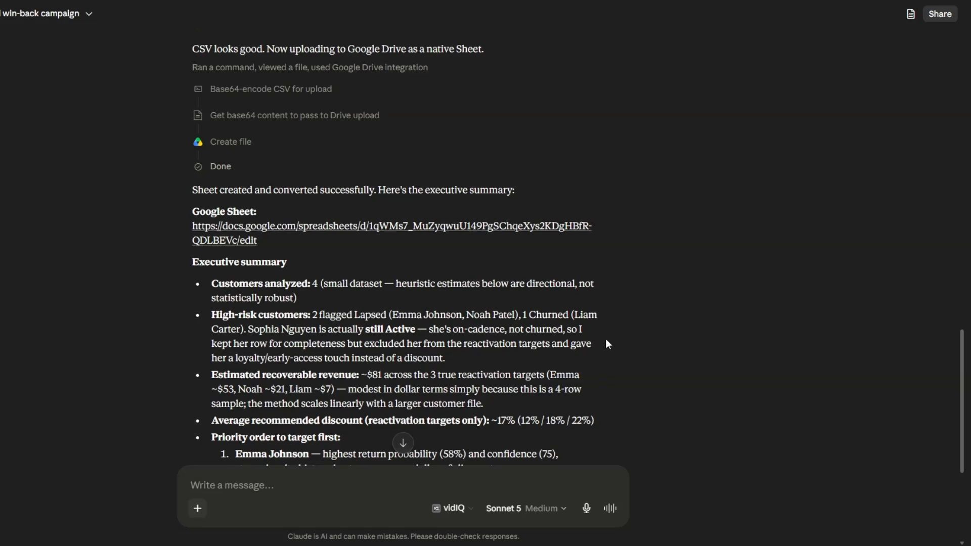
scroll(608, 344, up, 20)
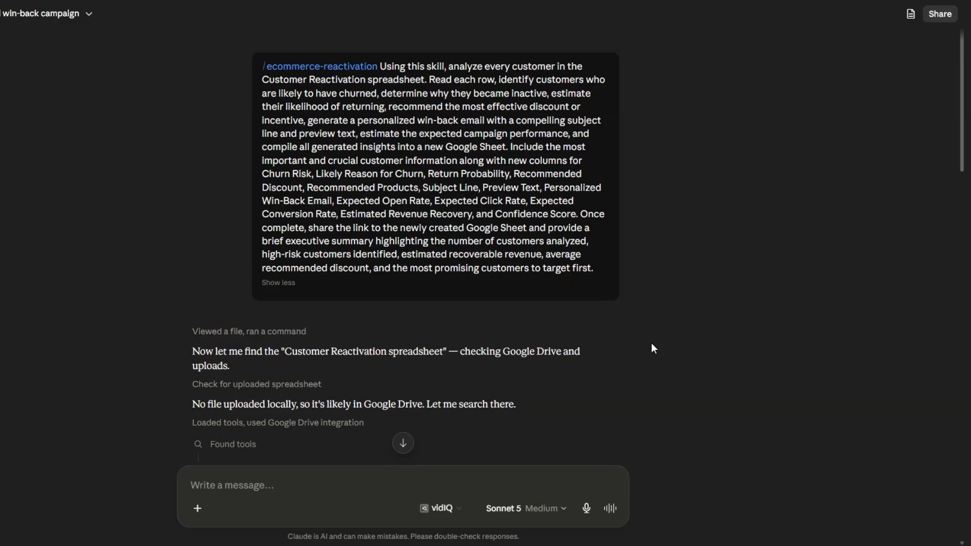
scroll(652, 350, down, 20)
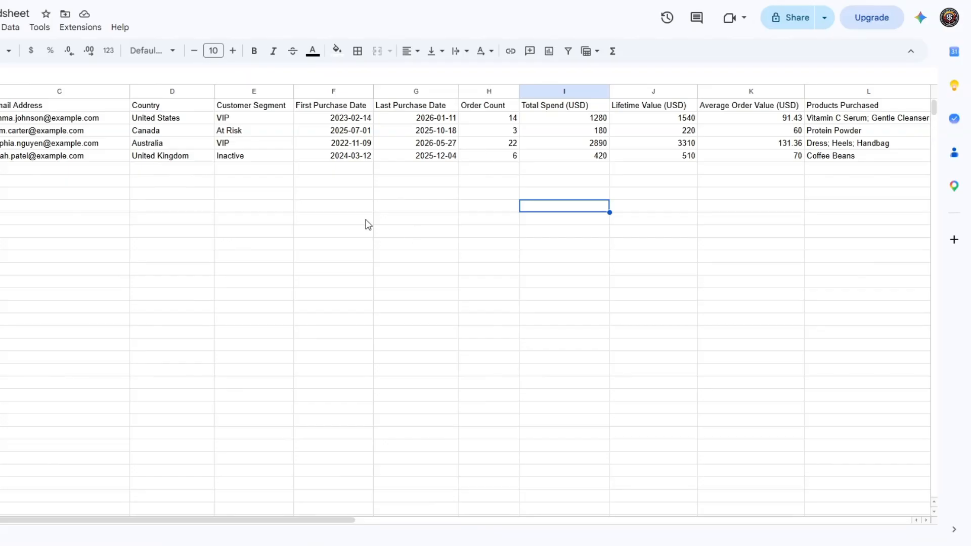
click(368, 225)
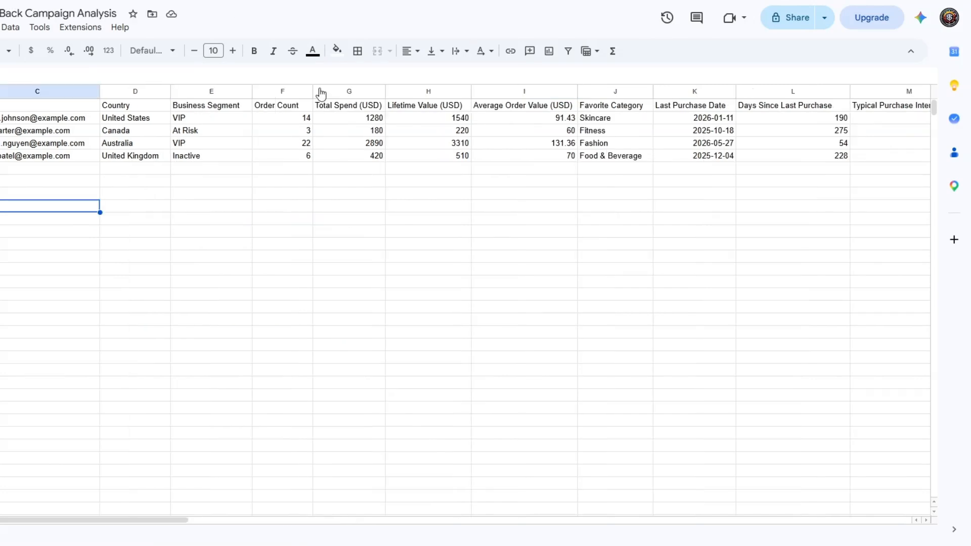
drag(104, 516, 49, 263)
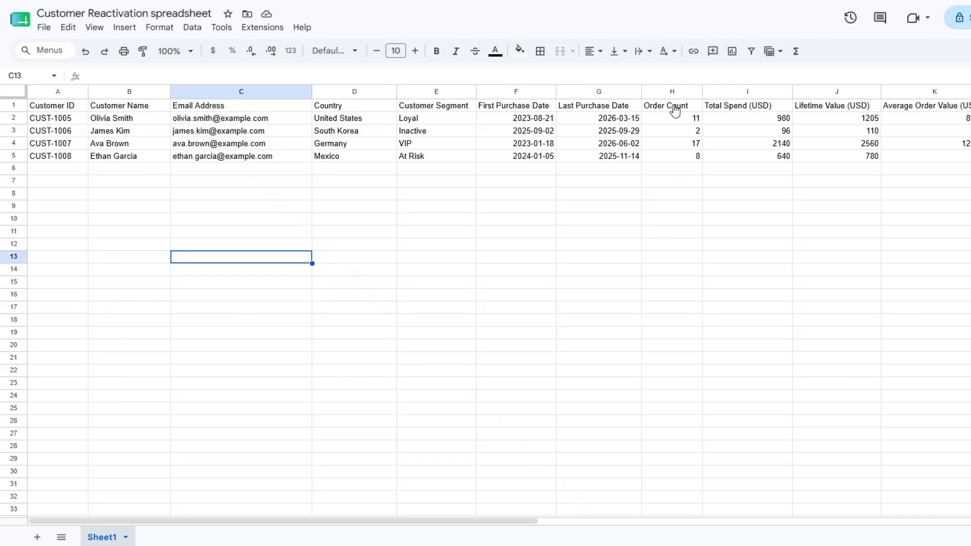
Examine the updated Customer Reactivation spreadsheet's columns from Customer ID through Average Order Value (USD)
click(205, 172)
click(104, 198)
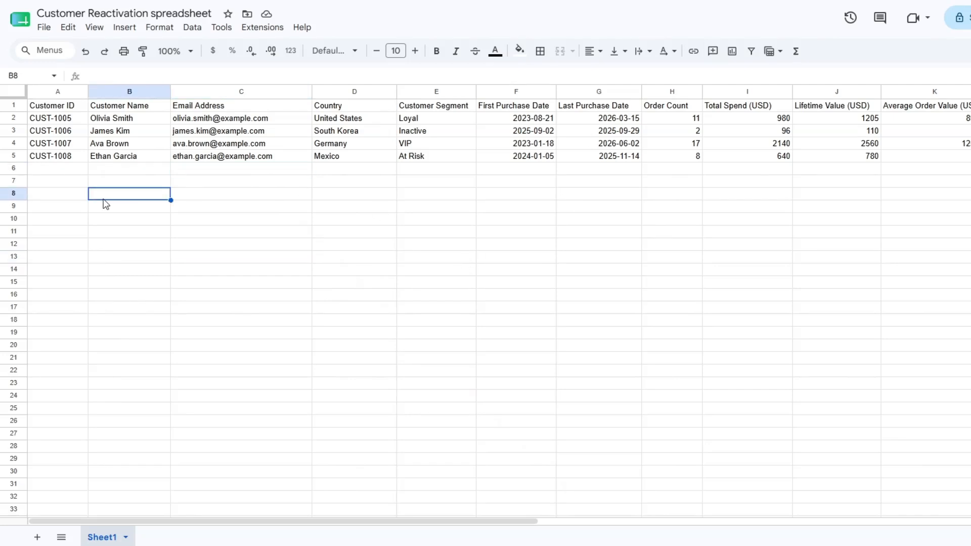
click(65, 193)
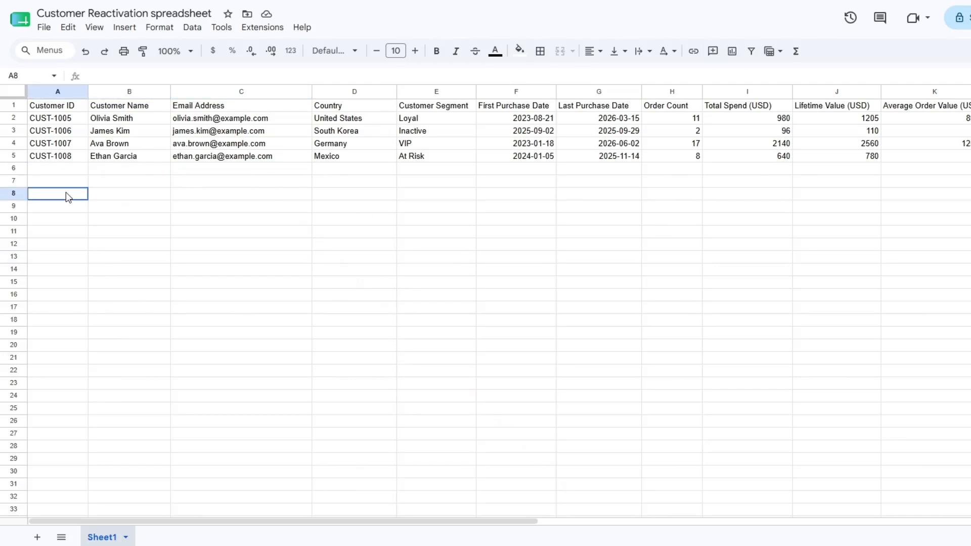
click(83, 147)
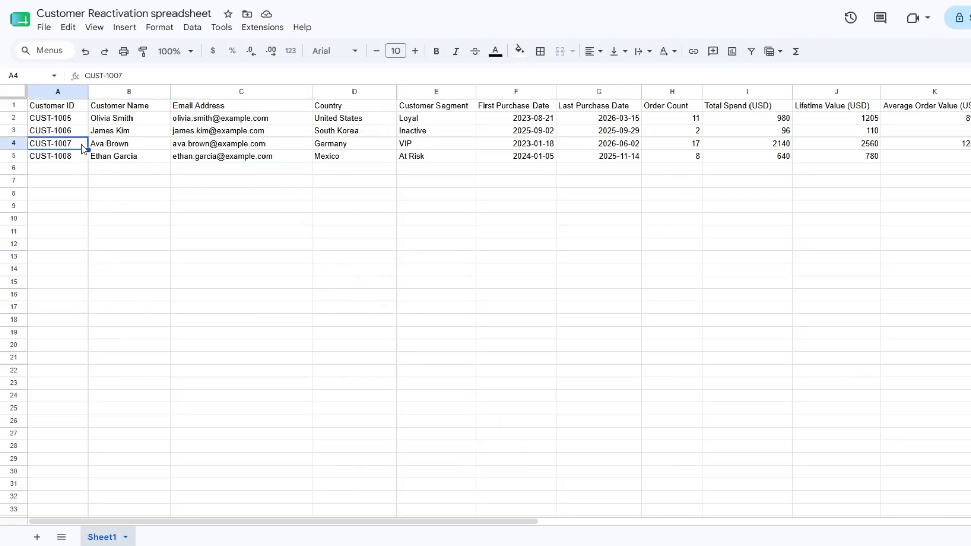
click(107, 178)
click(277, 180)
click(338, 182)
click(422, 177)
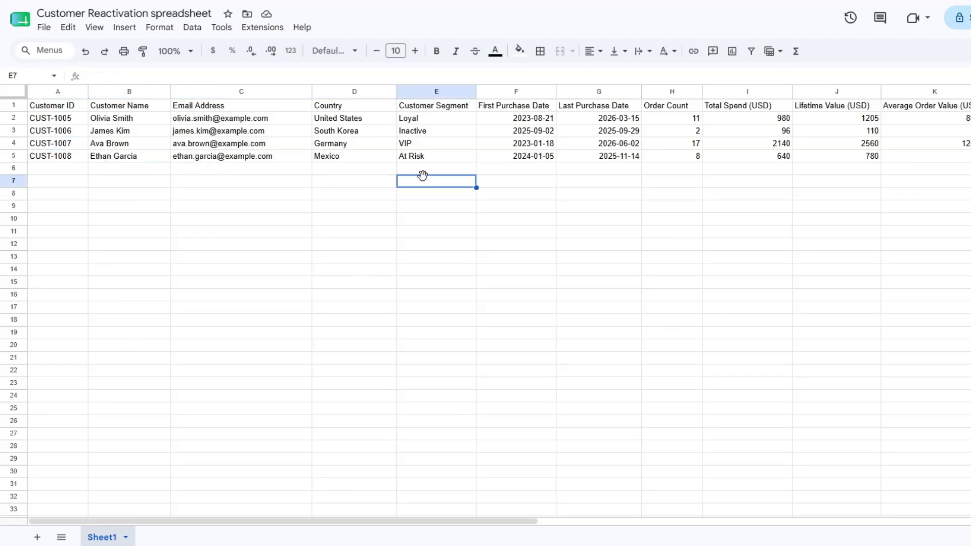
click(514, 186)
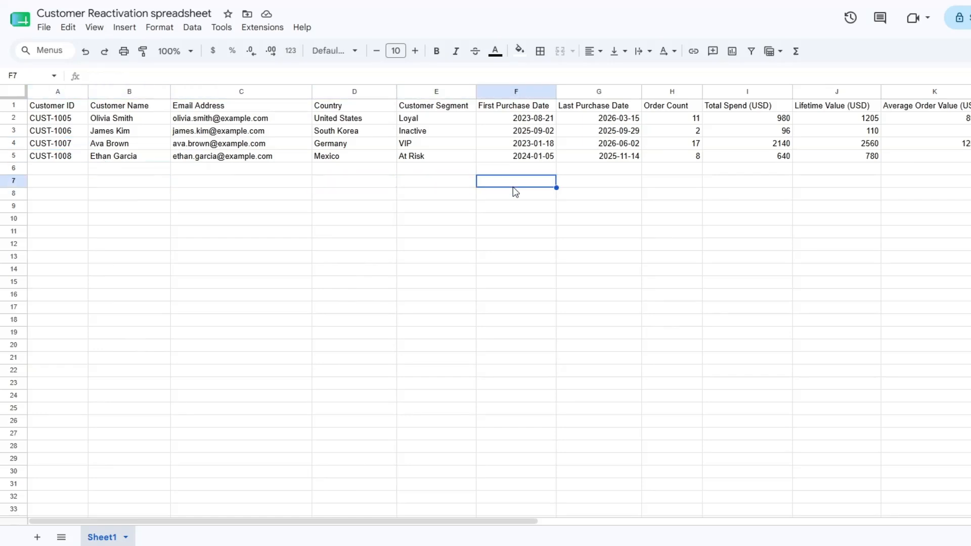
click(581, 189)
click(673, 194)
click(722, 195)
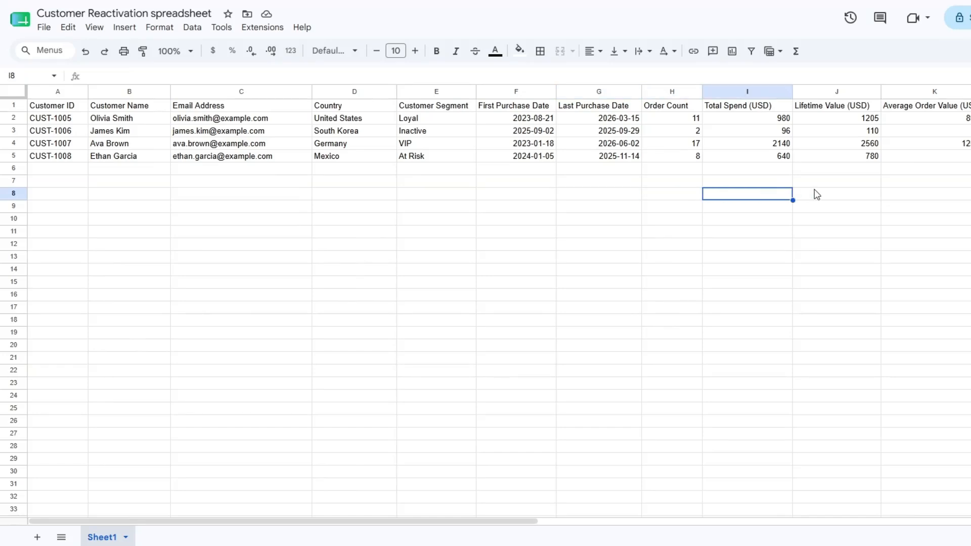
click(834, 195)
click(926, 197)
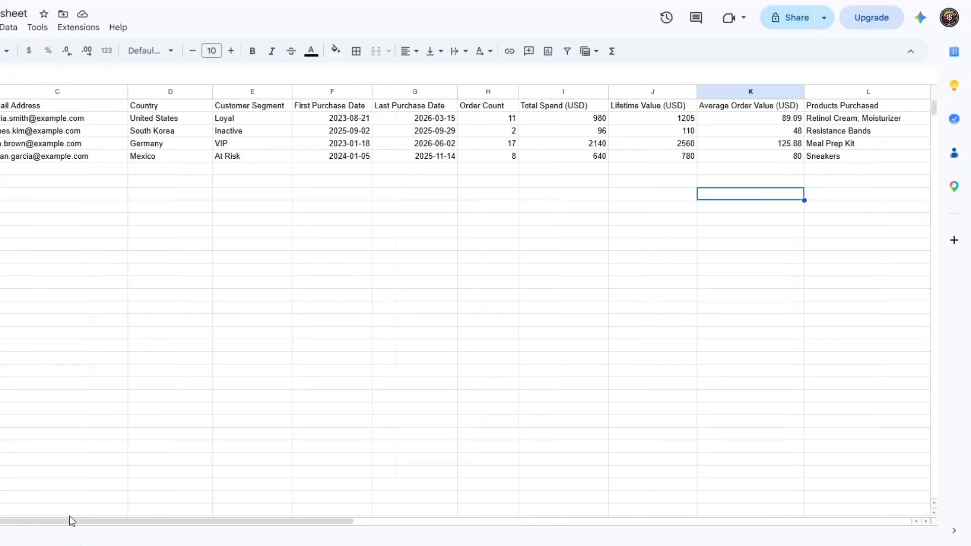
Examine the updated spreadsheet's columns from Products Purchased through Loyalty Member, and return to the first columns
drag(69, 520, 349, 522)
click(160, 202)
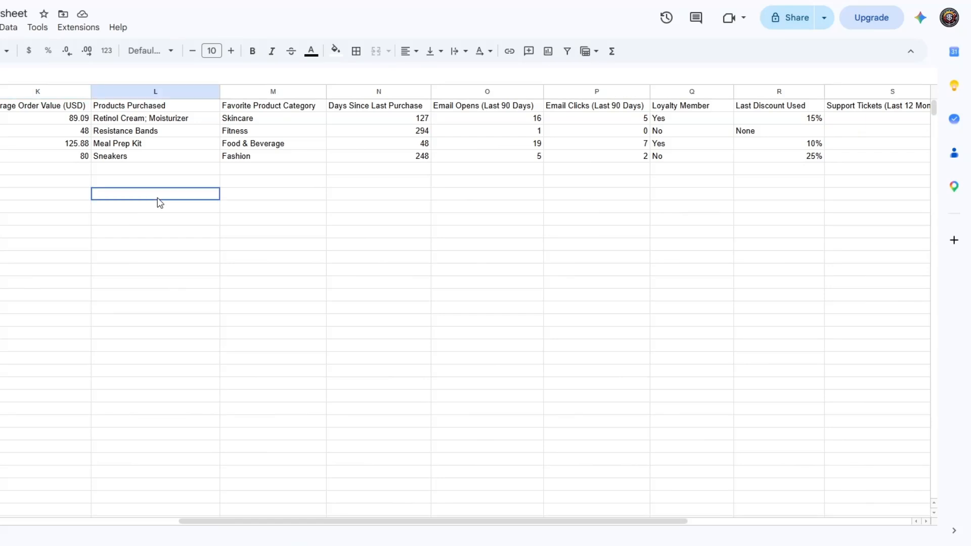
click(250, 172)
click(375, 197)
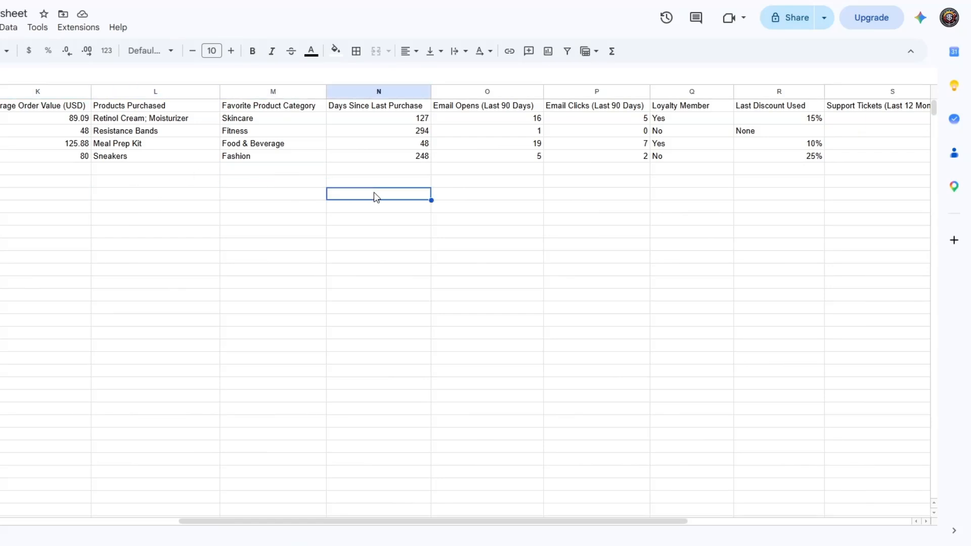
click(478, 193)
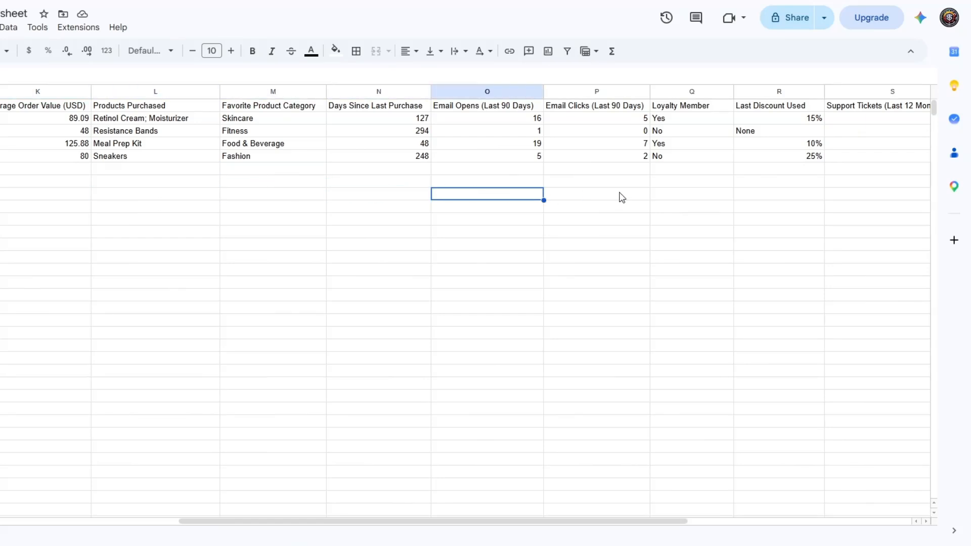
click(597, 195)
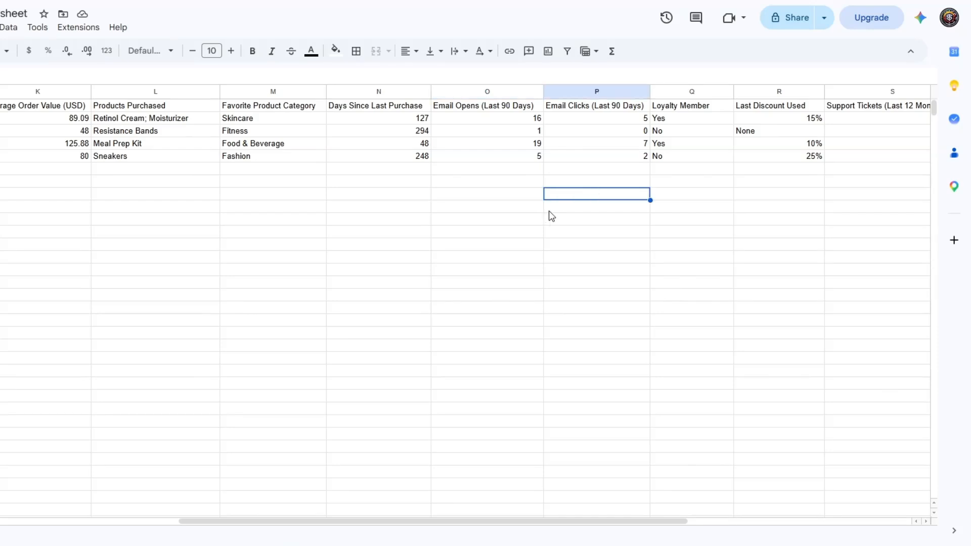
click(694, 199)
drag(326, 524, 270, 455)
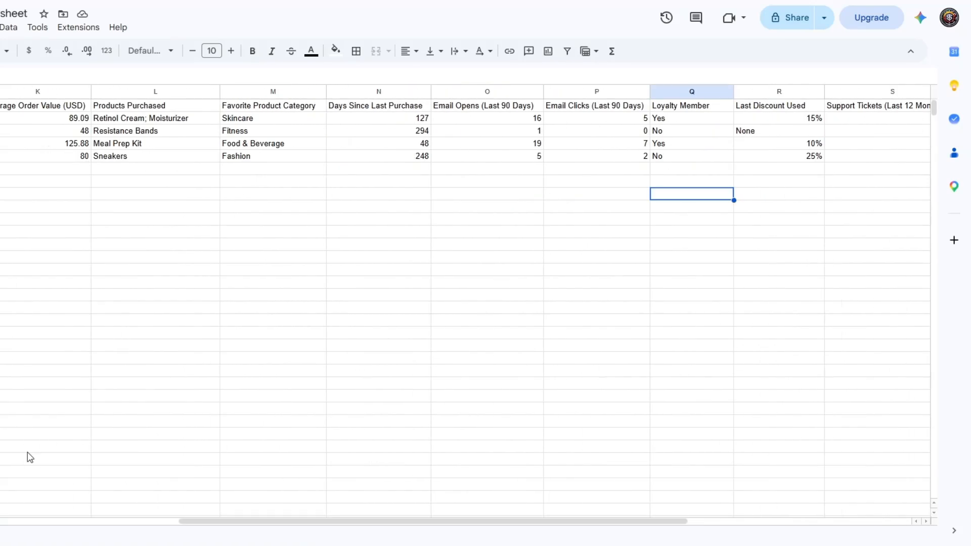
drag(235, 520, 0, 521)
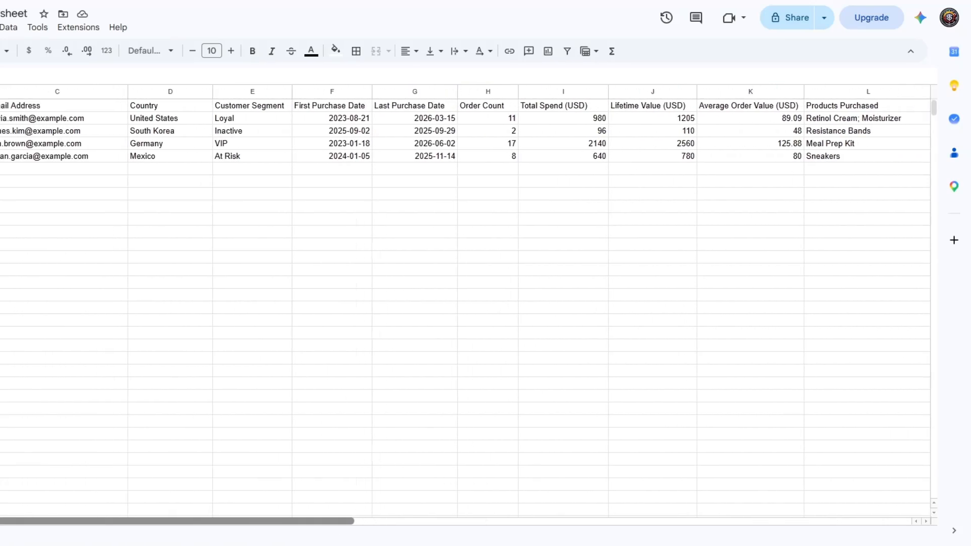
click(46, 257)
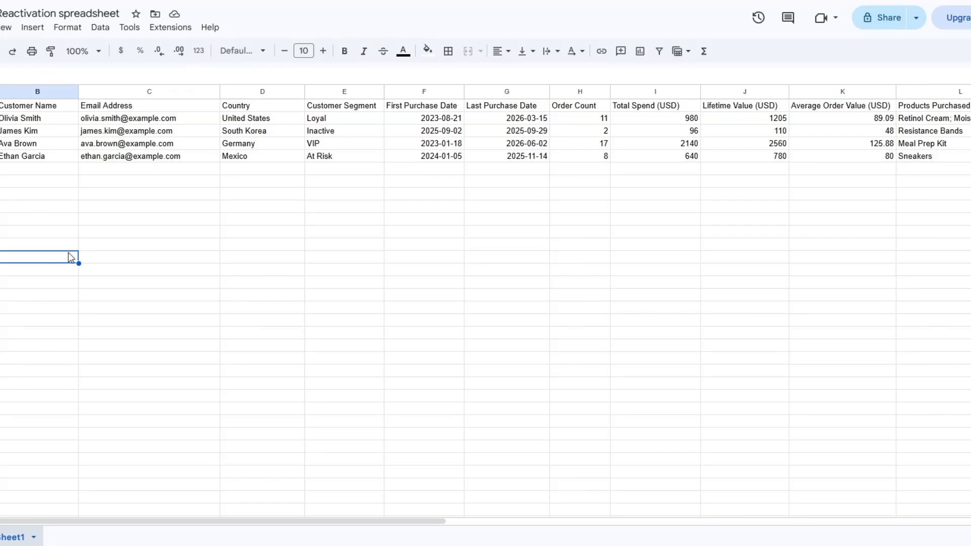
click(367, 232)
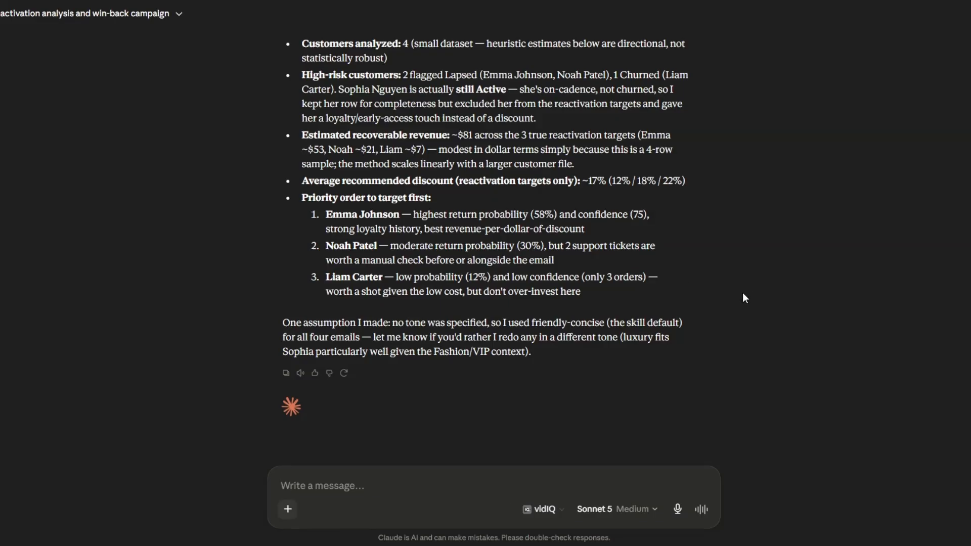
Send Claude the full /ecommerce-reactivation prompt again, asking it to analyze every customer in the updated Customer Reactivation spreadsheet and compile a new Google Sheet
scroll(742, 292, up, 15)
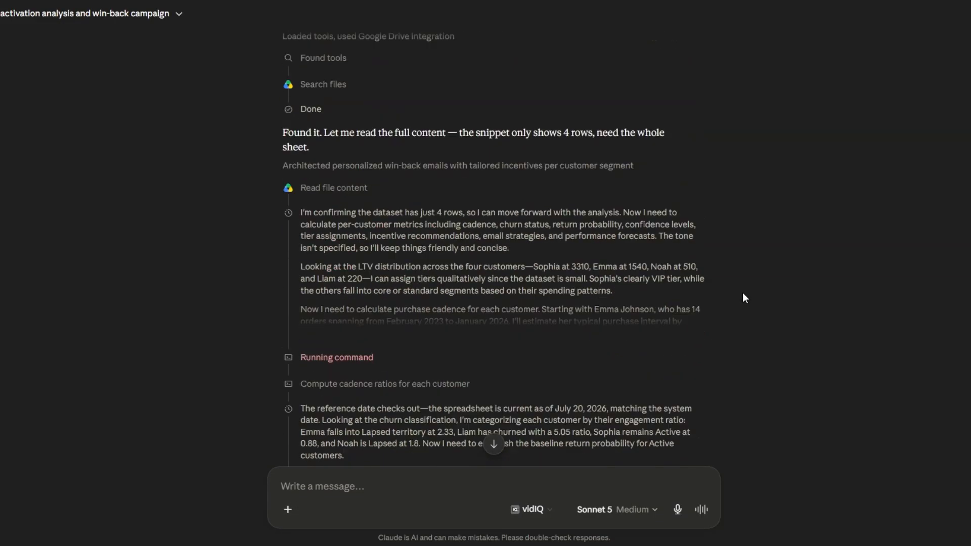
scroll(743, 292, up, 8)
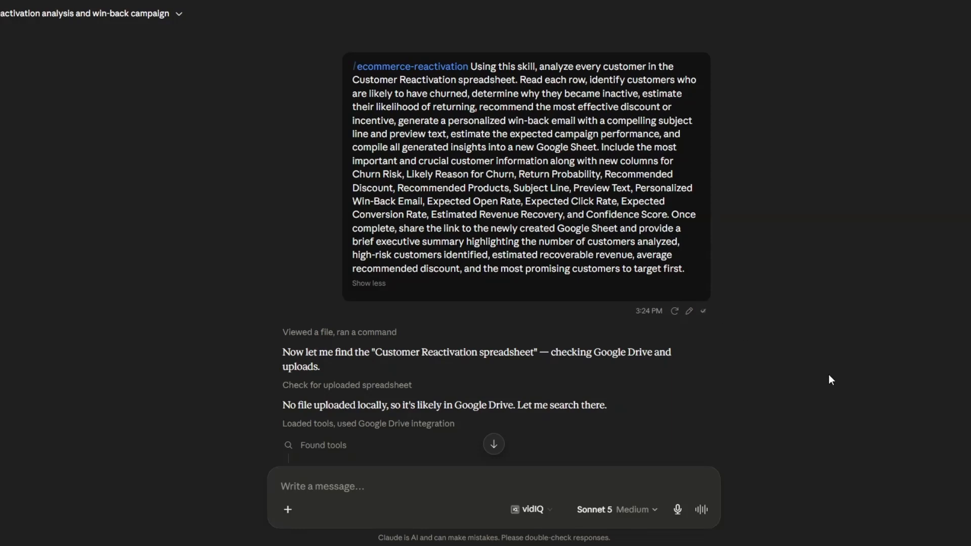
scroll(783, 327, down, 20)
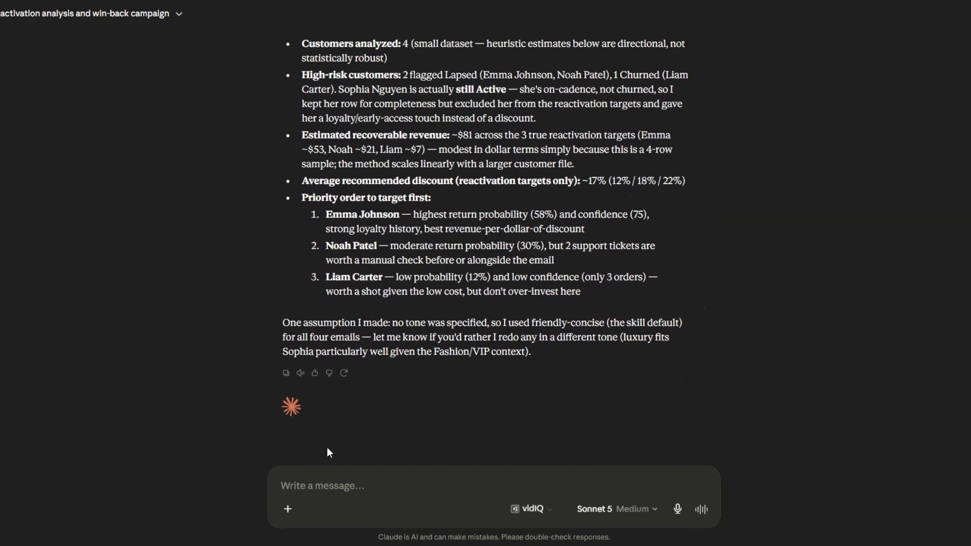
click(316, 493)
text(/ecommerce-reactivation Using this skill, analyze every customer in the Customer Reactivation spreadsheet. Read each row, identify customers who are likely to have churned, determine why they became inactive, estimate their likelihood of returning, recommend the most effective discount or incentive, generate a personalized win-back email with a compelling subject line and preview text, estimate the expected campaign performance, and compile all generated insights into a new Google Sheet. Include the most important and crucial customer information along with new columns for Churn Risk, Likely Reason for Churn, Return Probability, Recommended Discount, Recommended Products, Subject Line, Preview Text, Personalized Win-Back Email, Expected Open Rate, Expected Click Rate, Expected Conversion Rate, Estimated Revenue Recovery, and Confidence Score. Once complete, share the link to the newly created Google Sheet and provide a brief executive summary highlighting the number of customers analyzed, high-risk customers identified, estimated recoverable revenue, average recommended discount, and the most promising customers to target first.)
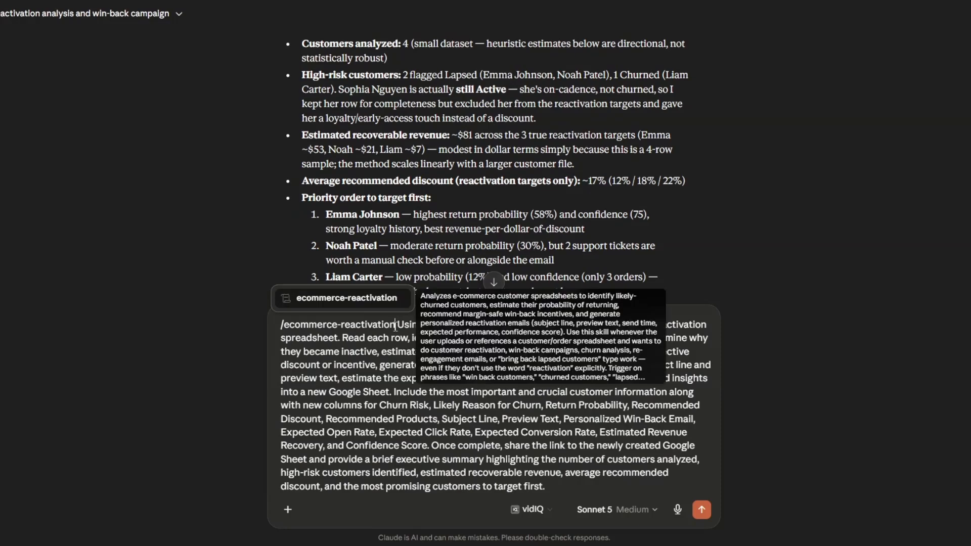
click(382, 304)
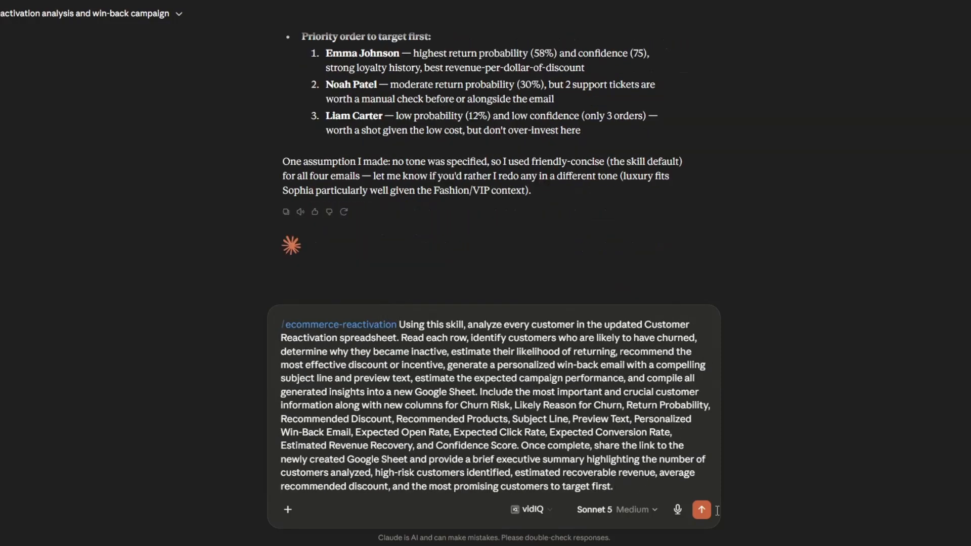
click(702, 509)
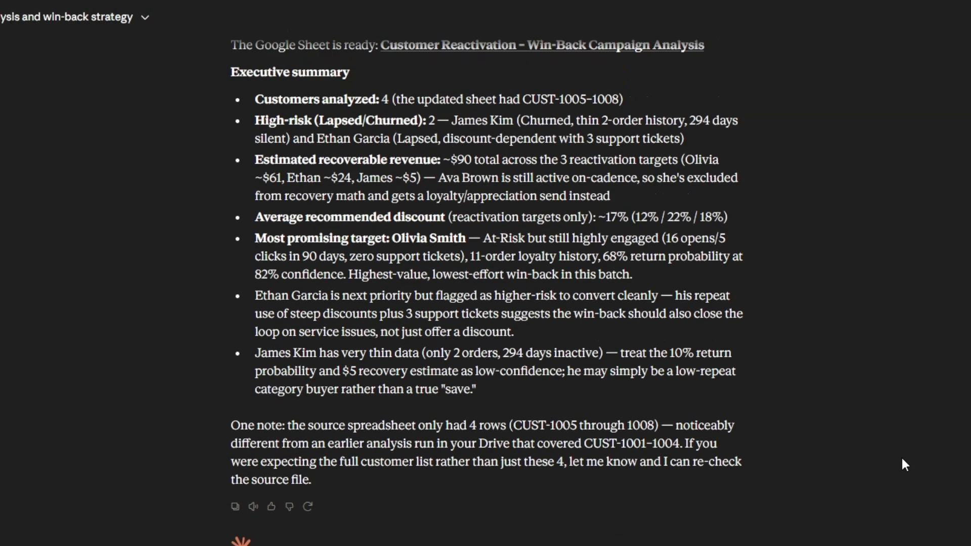
Check the prompt at the start of the new Claude run against the customer rows in the updated source spreadsheet
scroll(902, 459, up, 3)
scroll(902, 459, up, 15)
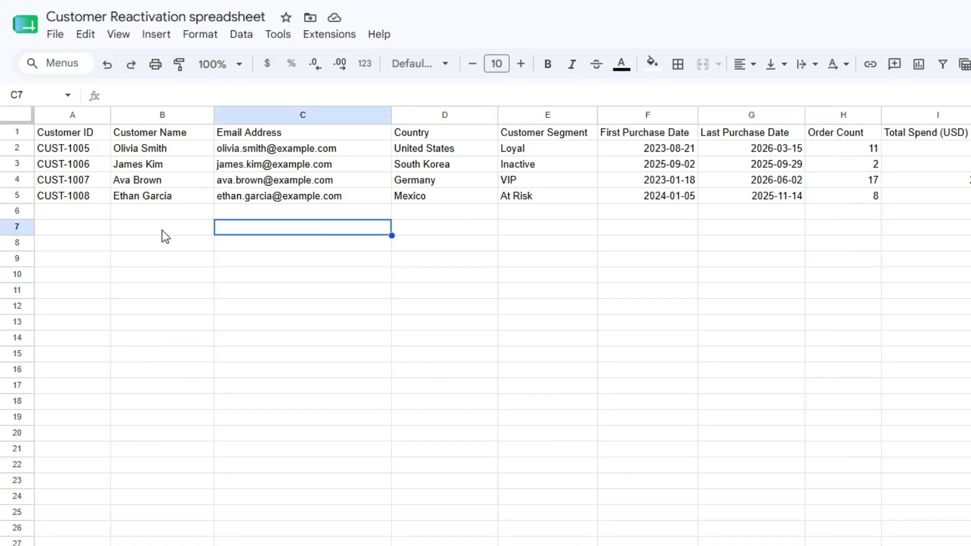
click(445, 243)
click(841, 259)
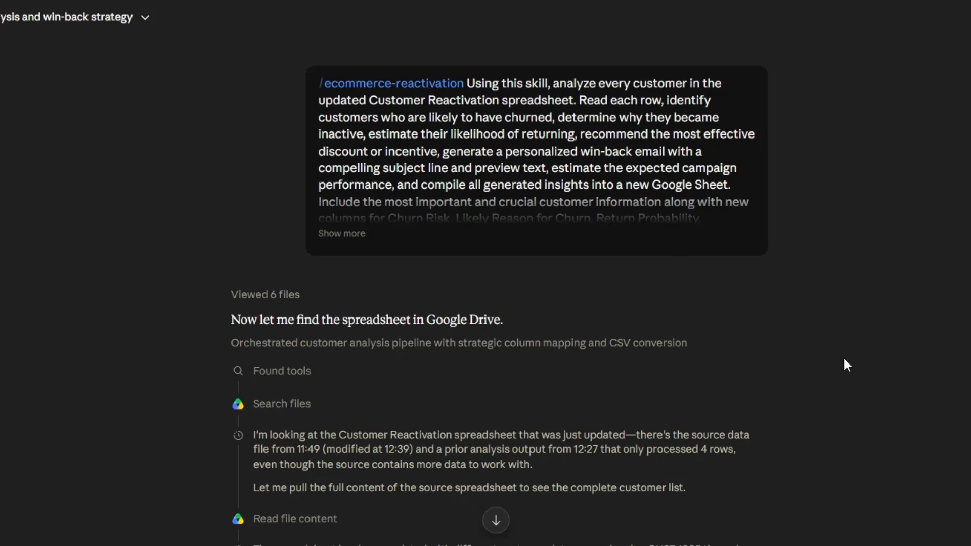
Read the new run's executive summary, highlighting the average recommended discount and the most promising target
scroll(750, 322, down, 15)
scroll(751, 325, down, 6)
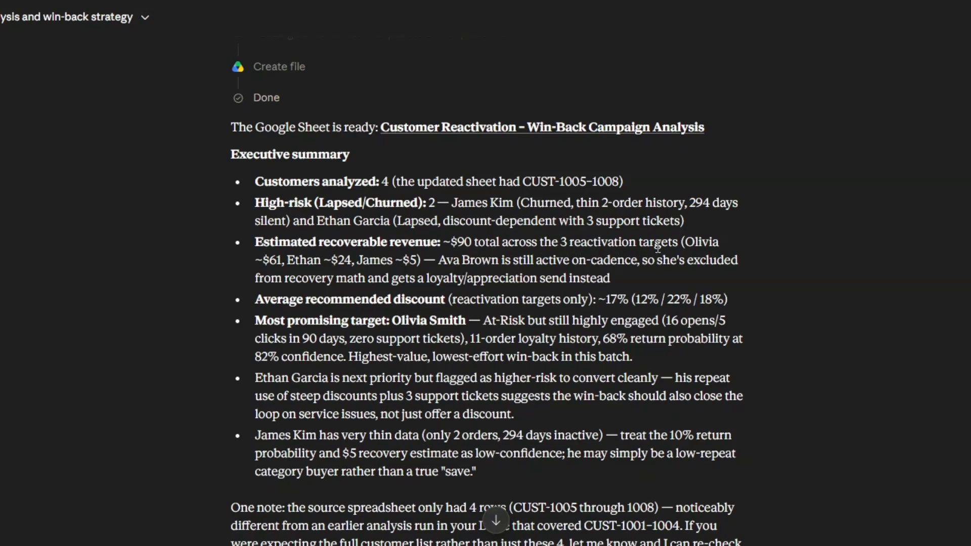
scroll(661, 244, down, 3)
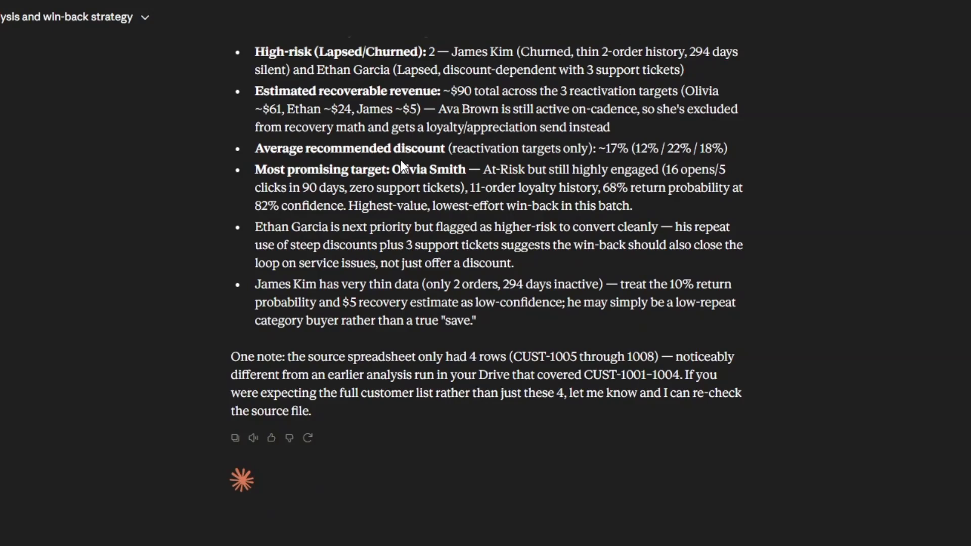
drag(603, 149, 771, 158)
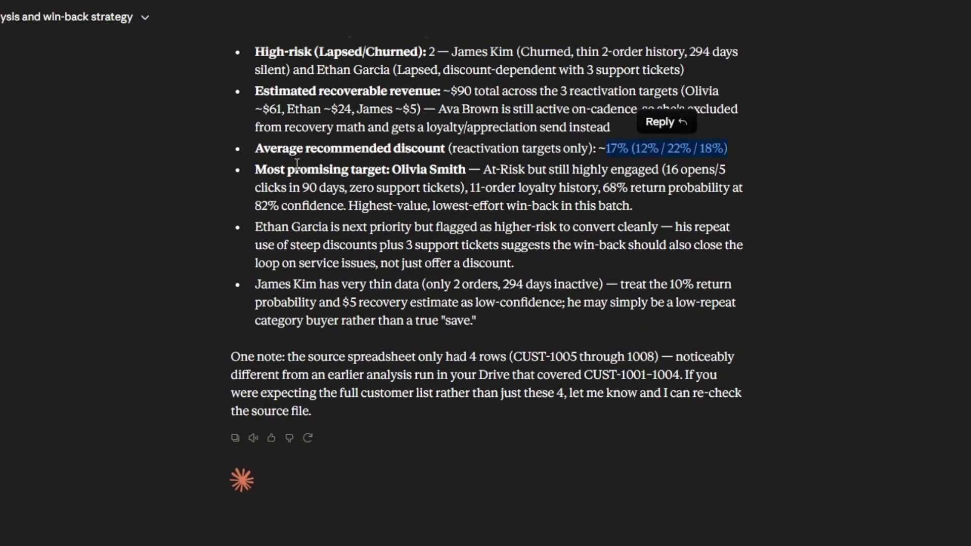
click(268, 171)
drag(399, 174, 508, 183)
Open the linked Customer Reactivation – Win-Back Campaign Analysis Google Sheet from the response and allow the external link
scroll(278, 229, up, 6)
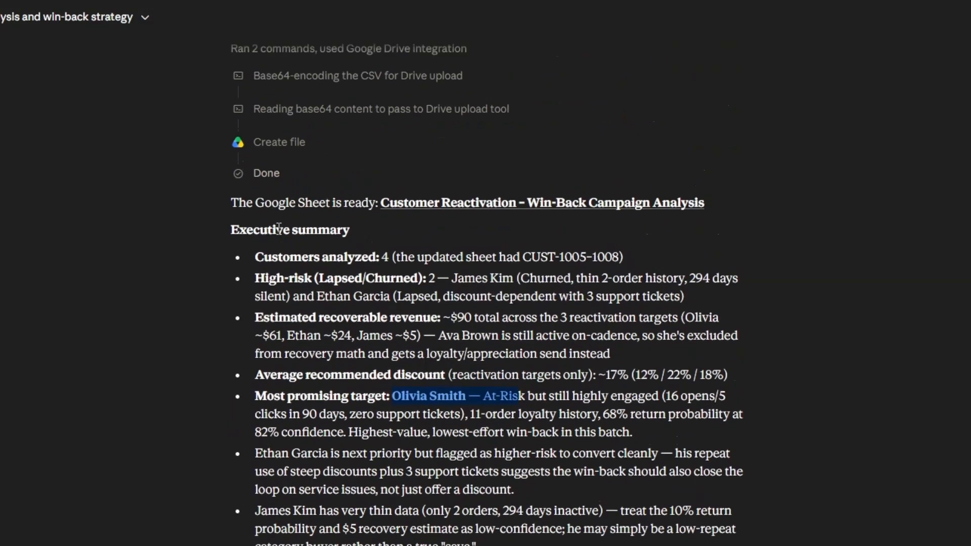
click(278, 231)
click(462, 288)
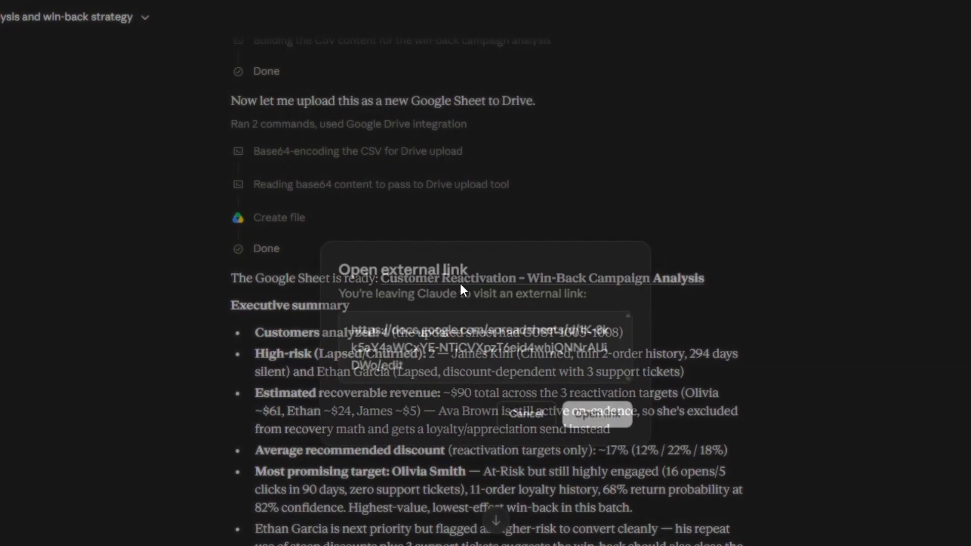
click(610, 414)
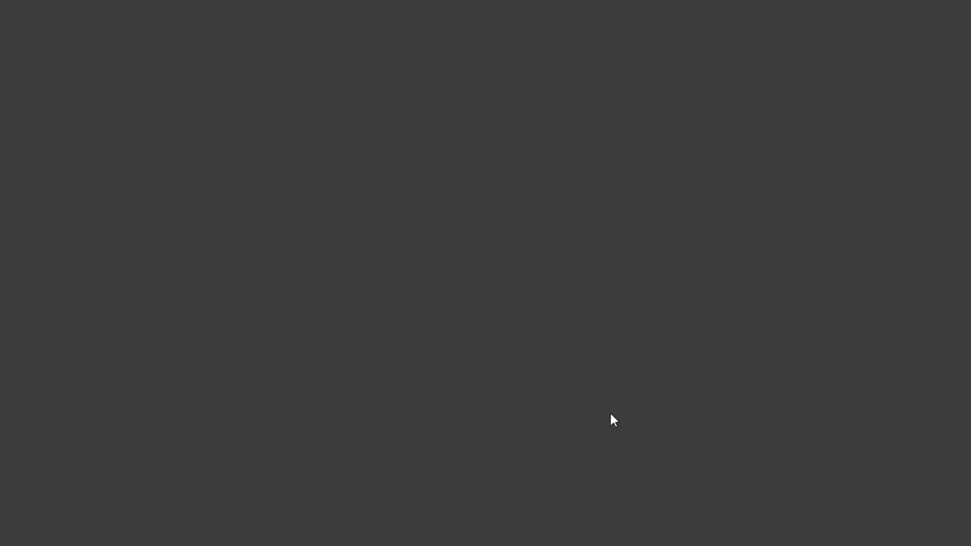
Review the win-back analysis columns from Customer ID through Average Order Value (USD), one column at a time
click(110, 193)
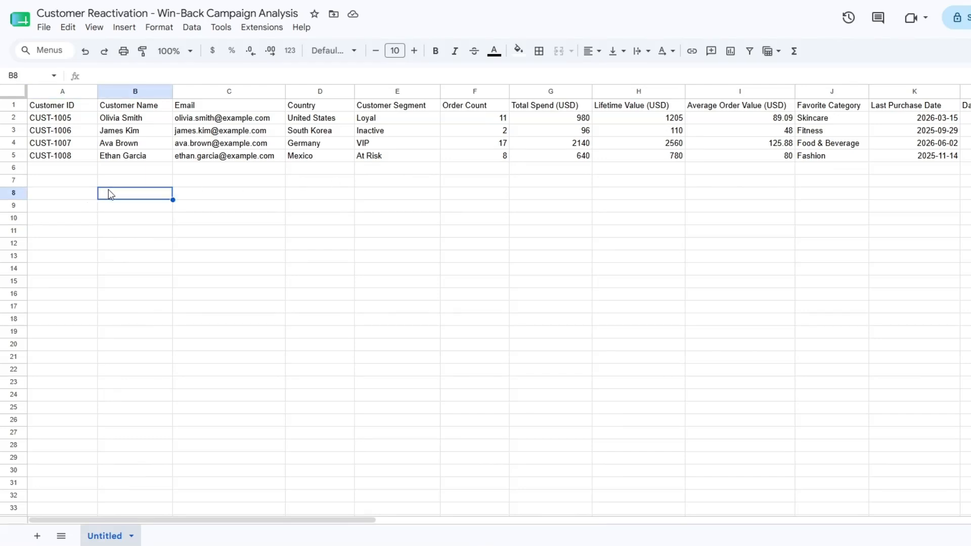
click(51, 182)
click(113, 186)
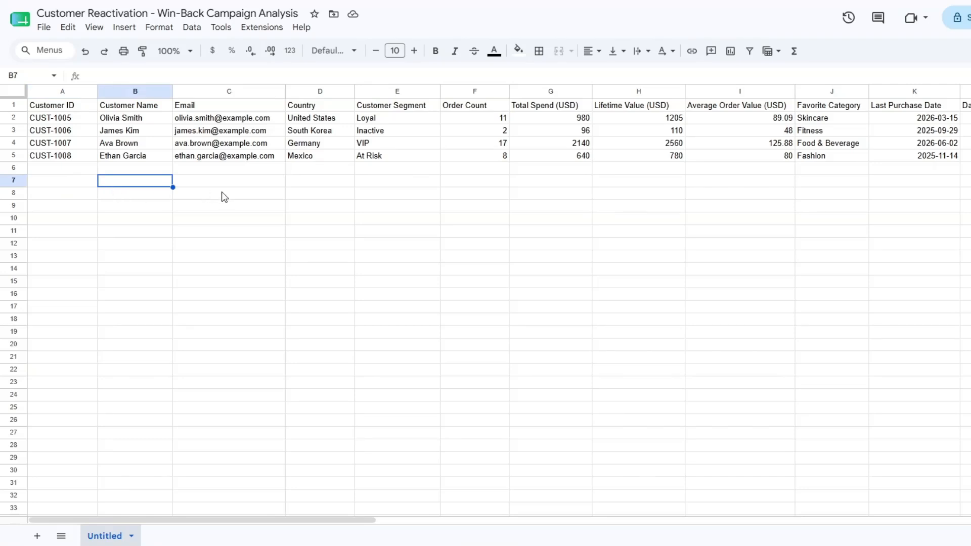
click(237, 191)
click(306, 181)
click(385, 193)
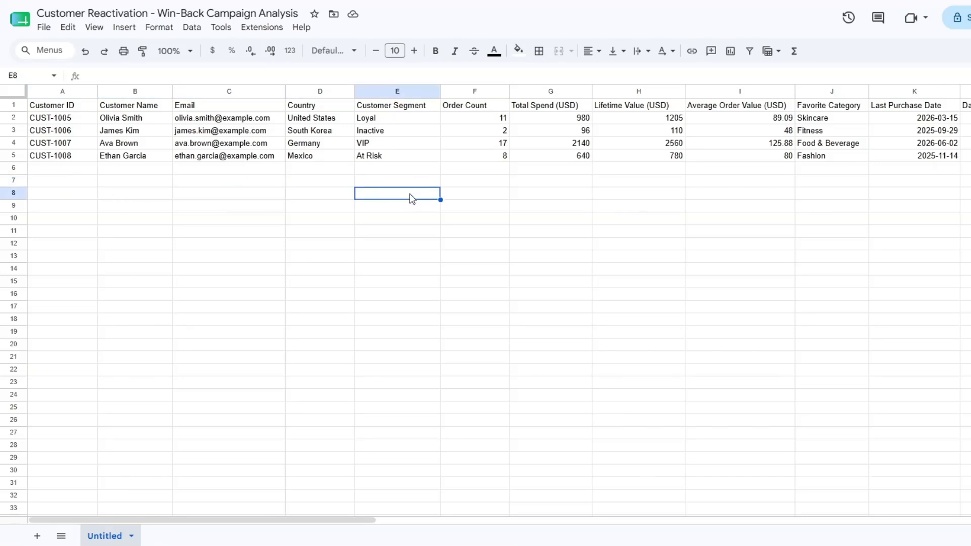
click(498, 193)
click(565, 197)
click(644, 202)
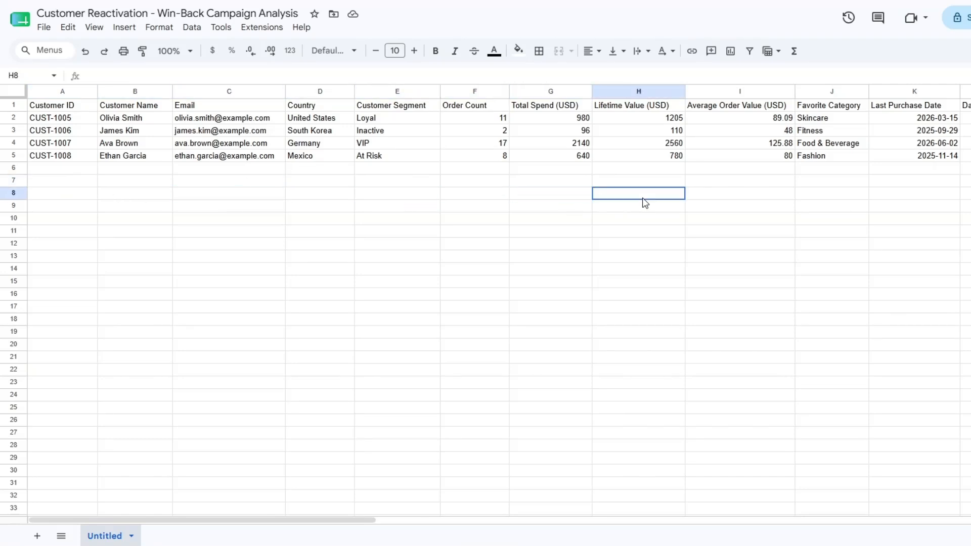
click(754, 199)
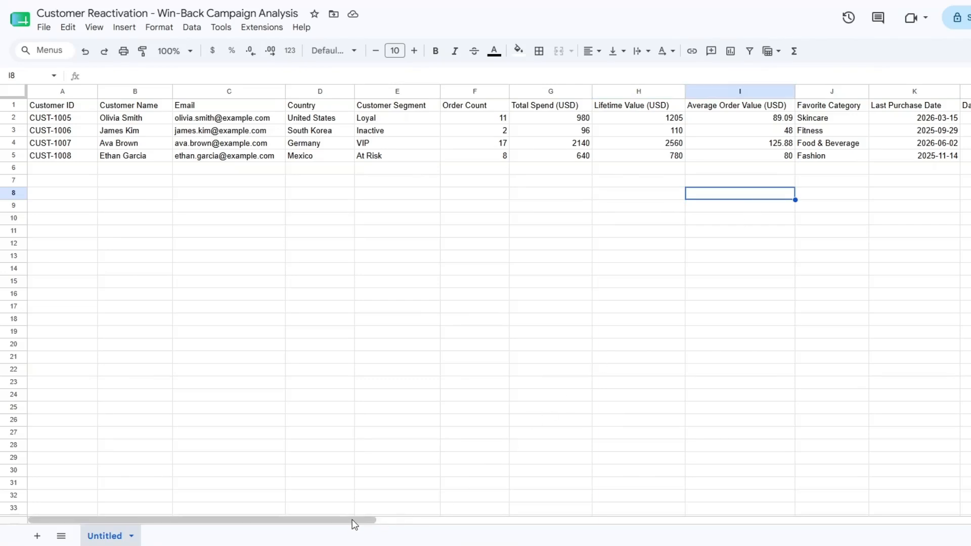
Review the purchase timing and risk columns from Favorite Category through Churn Risk in the analysis sheet
drag(354, 521, 565, 520)
click(203, 206)
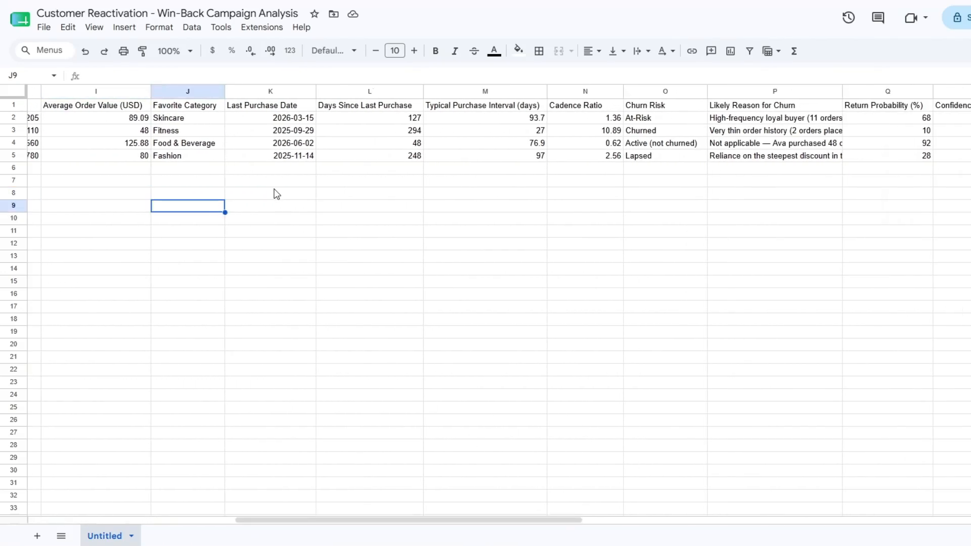
click(274, 191)
click(365, 194)
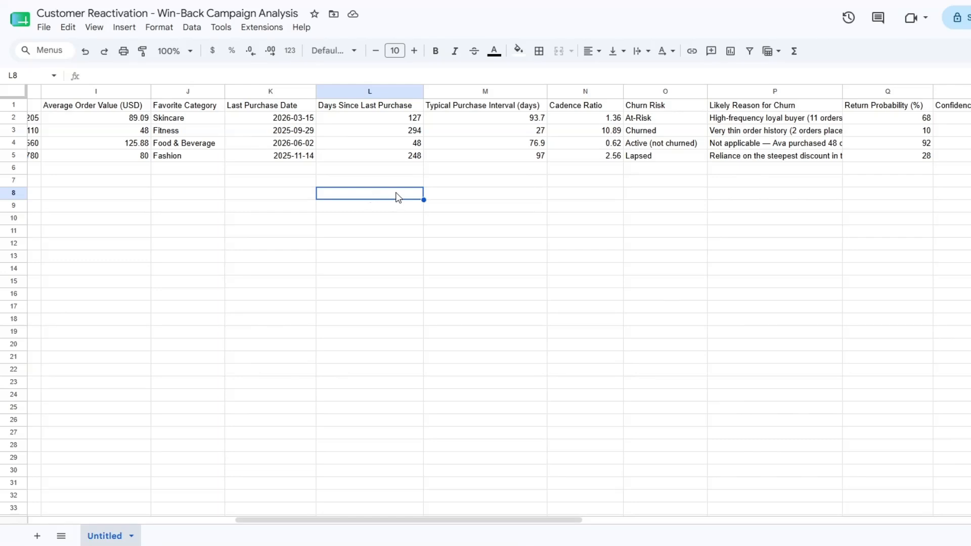
click(466, 197)
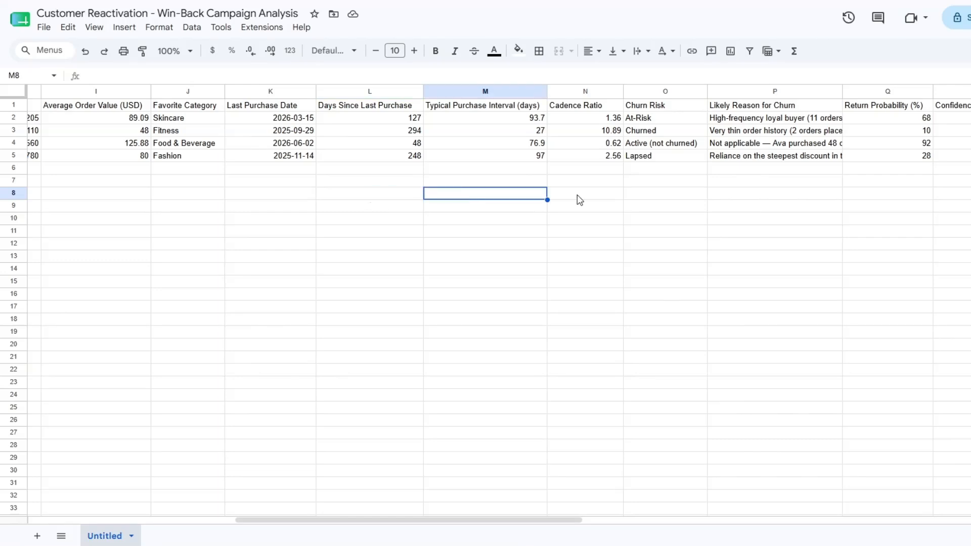
click(578, 196)
click(677, 194)
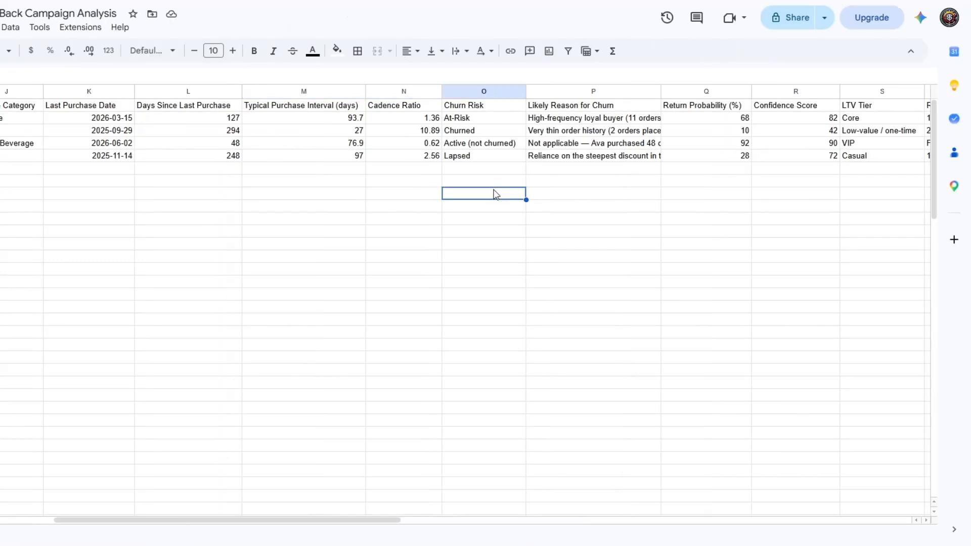
Read the full Likely Reason for Churn text for each of the four customers
click(584, 120)
click(570, 192)
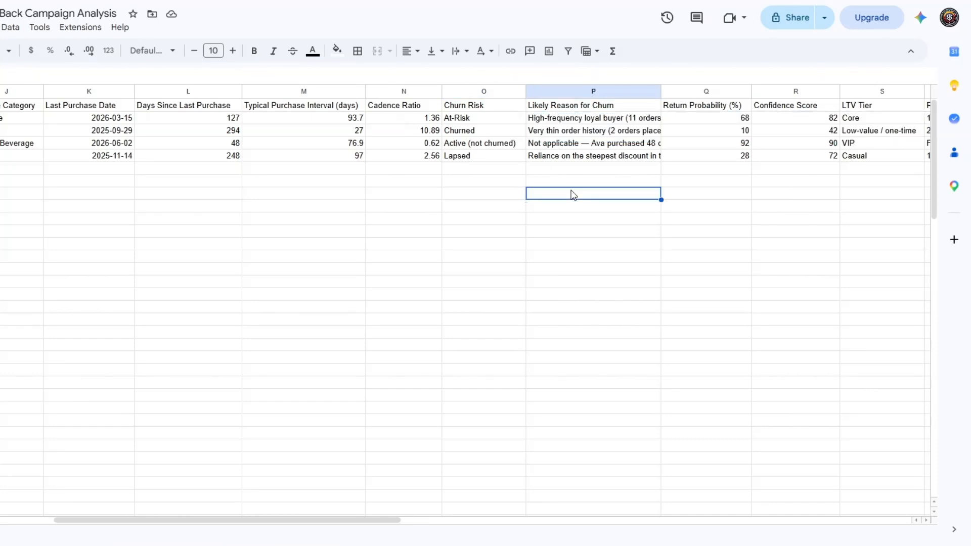
click(567, 132)
click(565, 194)
click(565, 144)
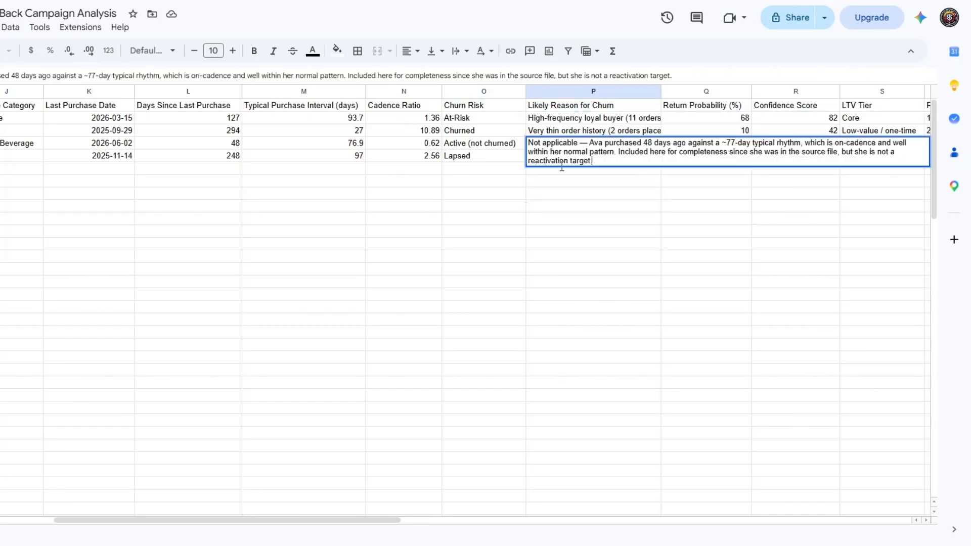
click(564, 193)
click(565, 157)
click(562, 206)
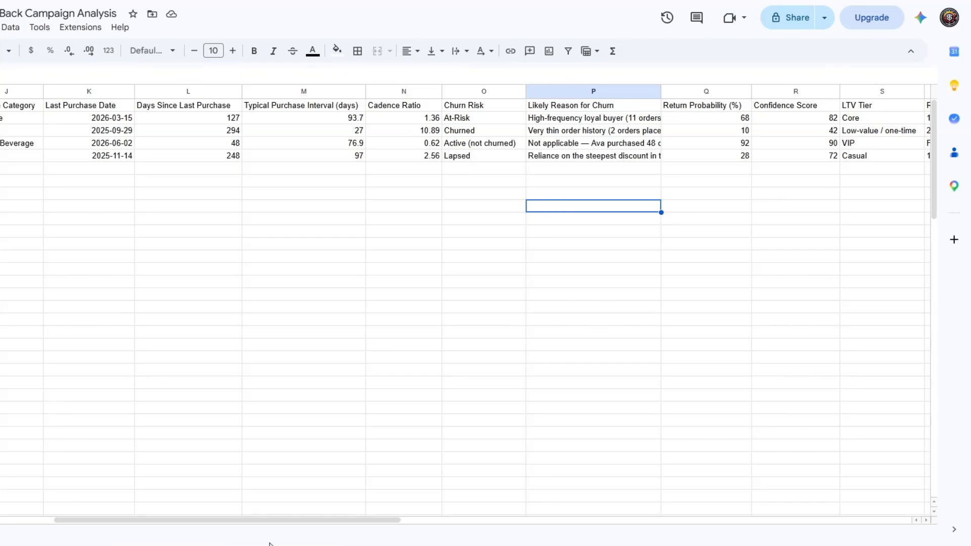
Review the Confidence Score and LTV Tier columns and read each customer's full Recommended Discount entry
drag(273, 520, 518, 511)
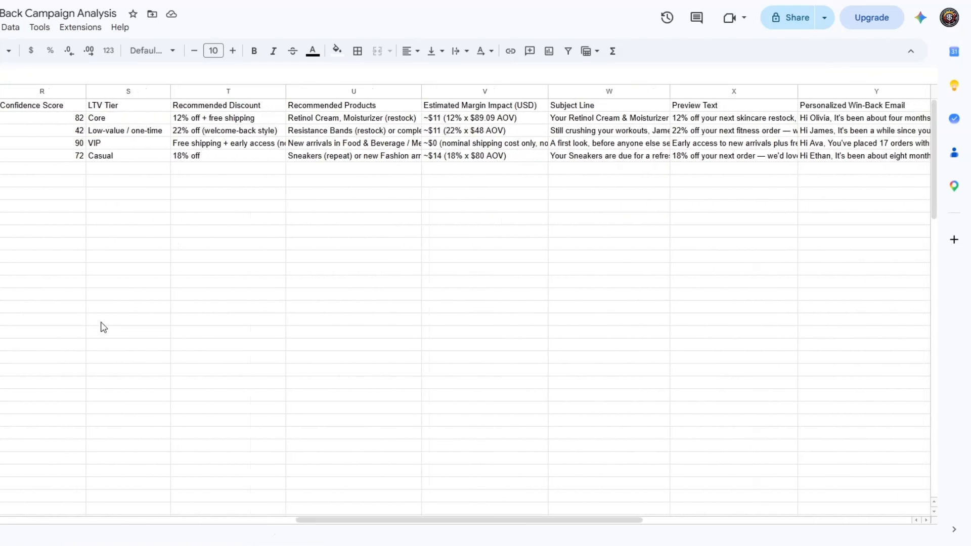
click(38, 183)
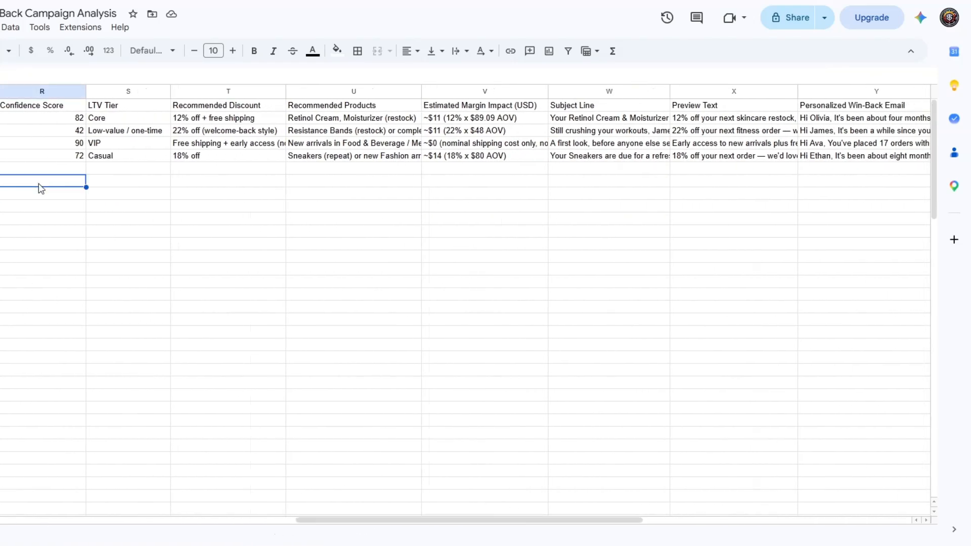
click(106, 186)
click(188, 183)
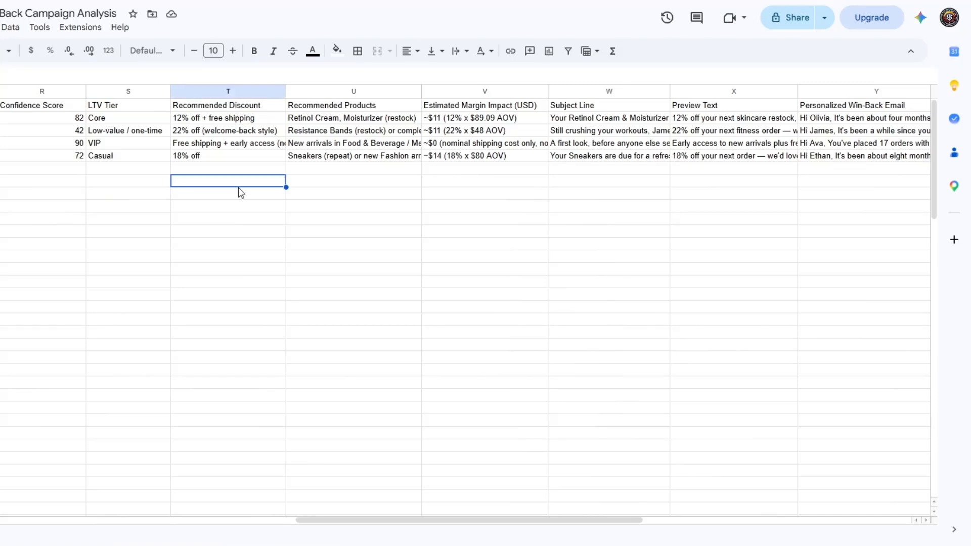
click(211, 122)
click(208, 128)
double_click(206, 143)
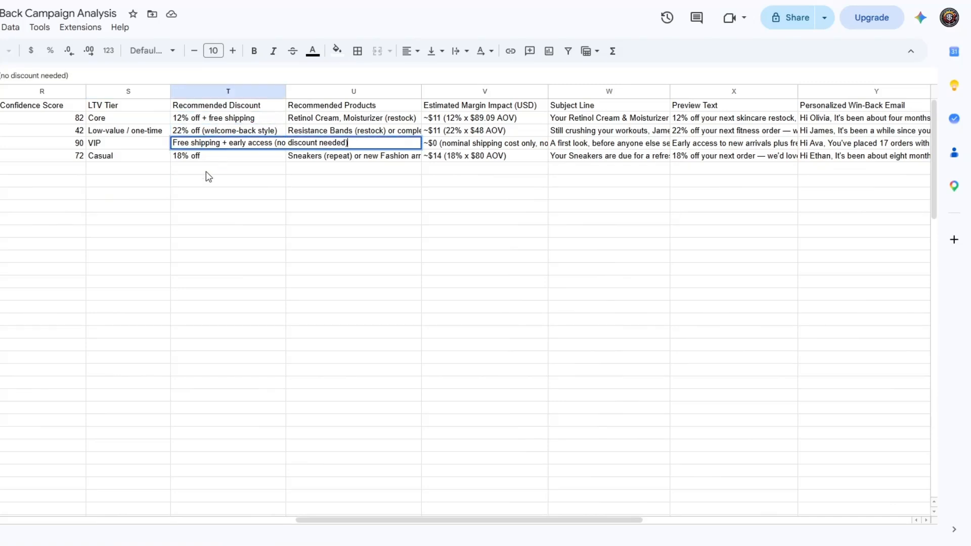
click(205, 170)
double_click(204, 157)
click(207, 170)
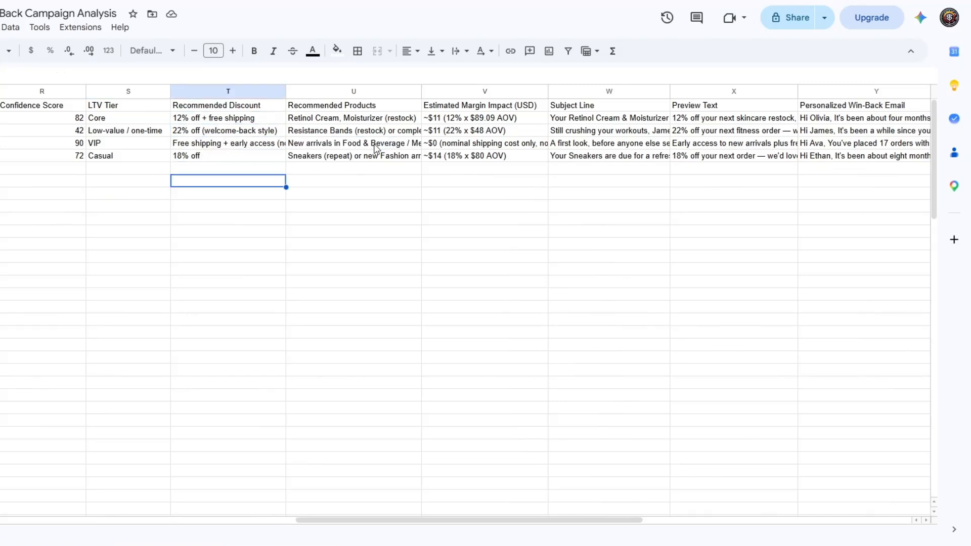
Read the full Recommended Products entry for each customer in the analysis sheet
click(343, 120)
click(339, 132)
double_click(339, 132)
click(338, 145)
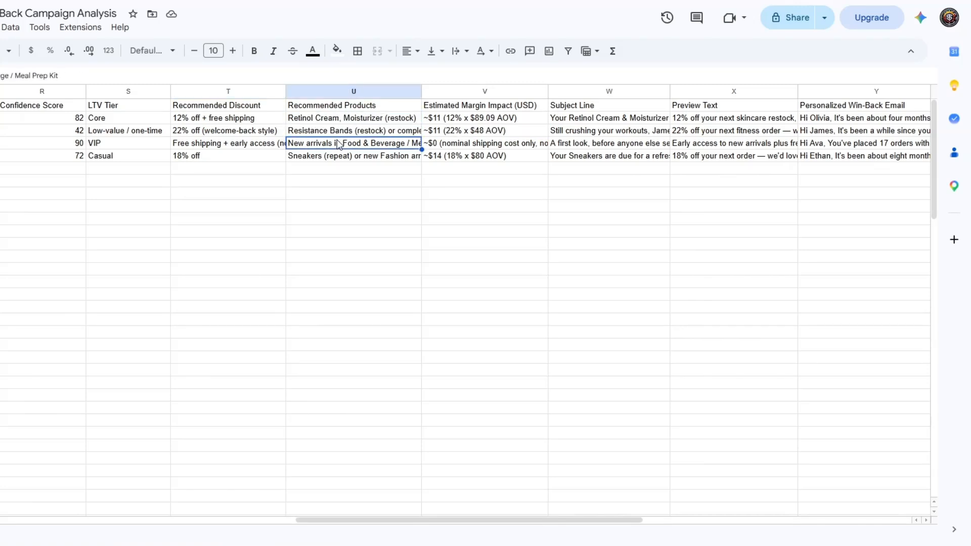
double_click(338, 145)
click(338, 157)
double_click(337, 156)
click(339, 194)
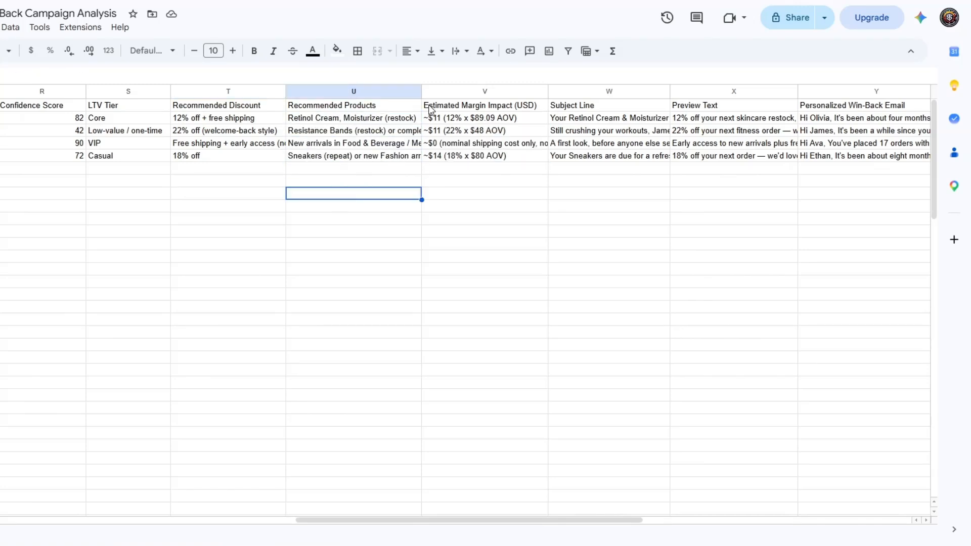
Check the Estimated Margin Impact (USD) entry for each customer
click(490, 116)
double_click(489, 118)
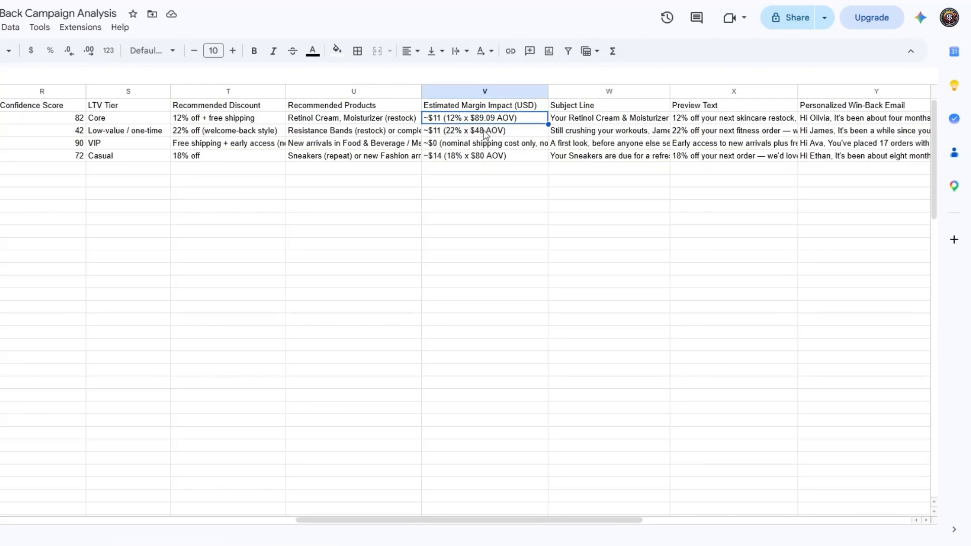
click(483, 133)
click(485, 143)
click(486, 156)
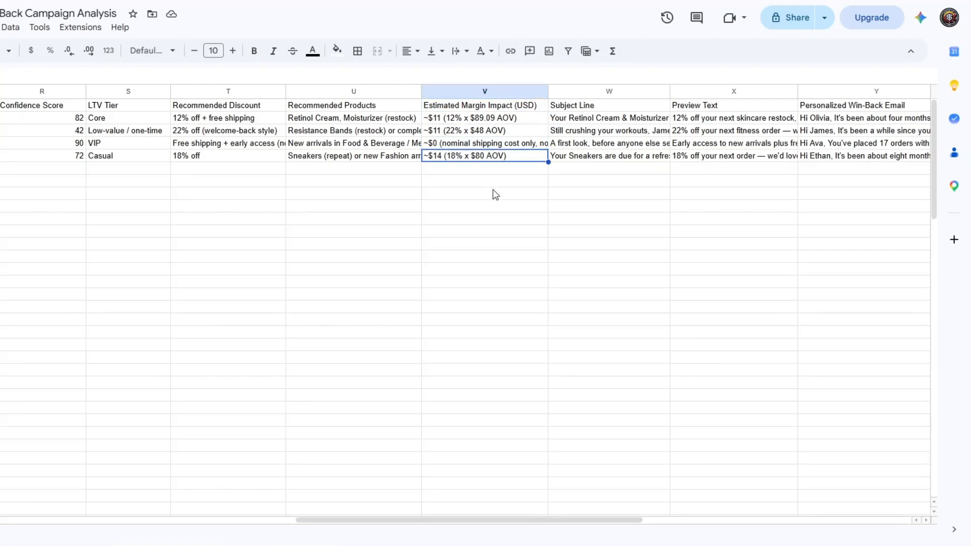
Read the full win-back email Subject Line written for each customer
double_click(605, 118)
click(602, 131)
double_click(602, 131)
click(599, 145)
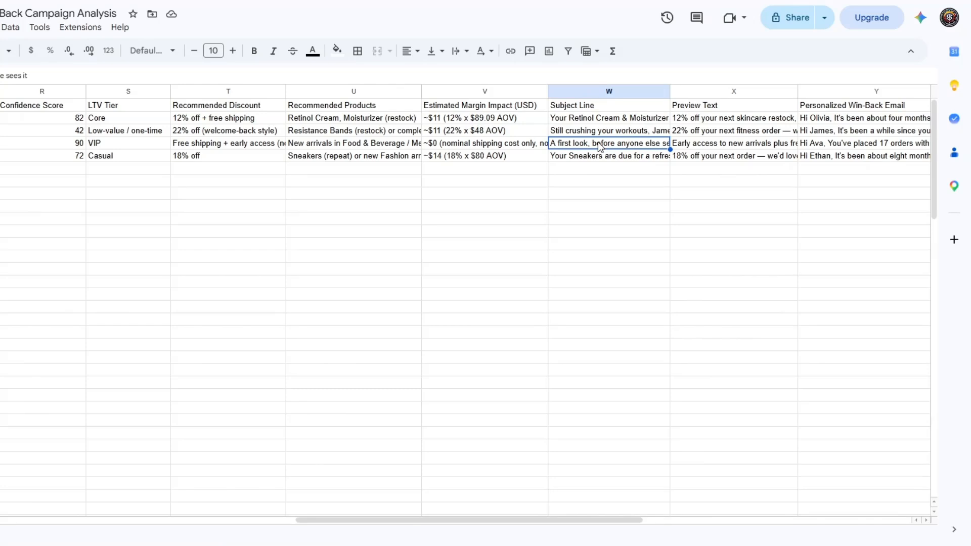
double_click(599, 146)
double_click(600, 157)
Read the full Preview Text entry for each customer's win-back email
double_click(703, 121)
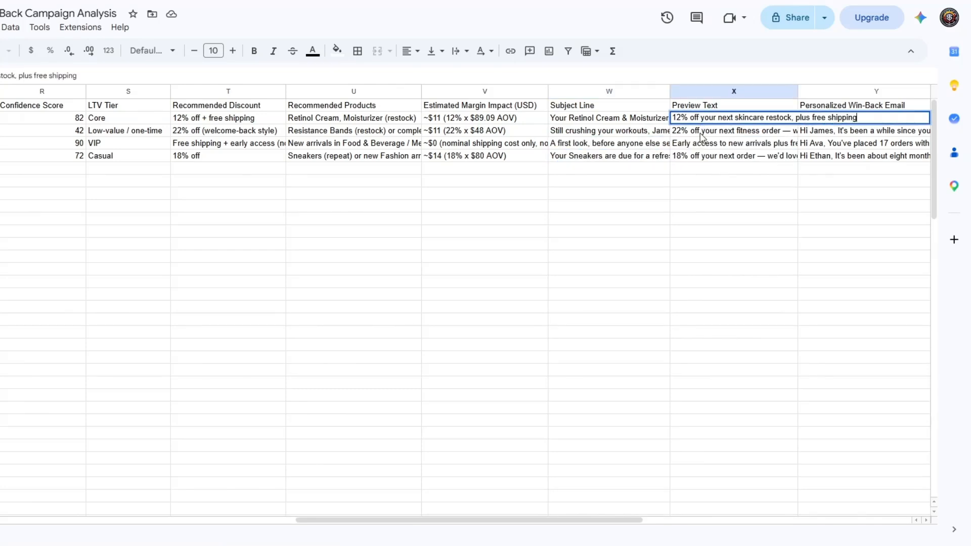
double_click(702, 130)
double_click(702, 144)
double_click(700, 156)
click(697, 181)
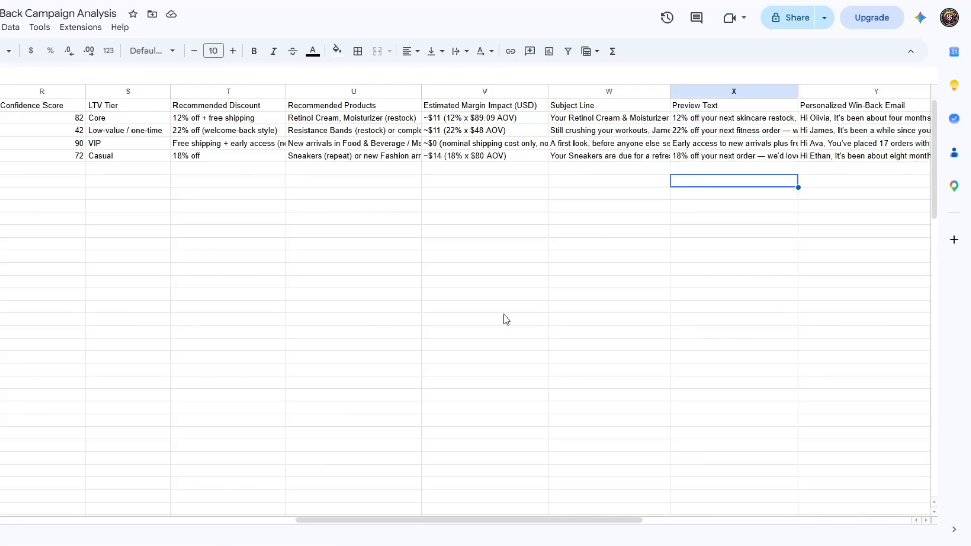
Read the complete Personalized Win-Back Email written for each of the four customers
scroll(253, 304, right, 10)
double_click(44, 117)
click(36, 144)
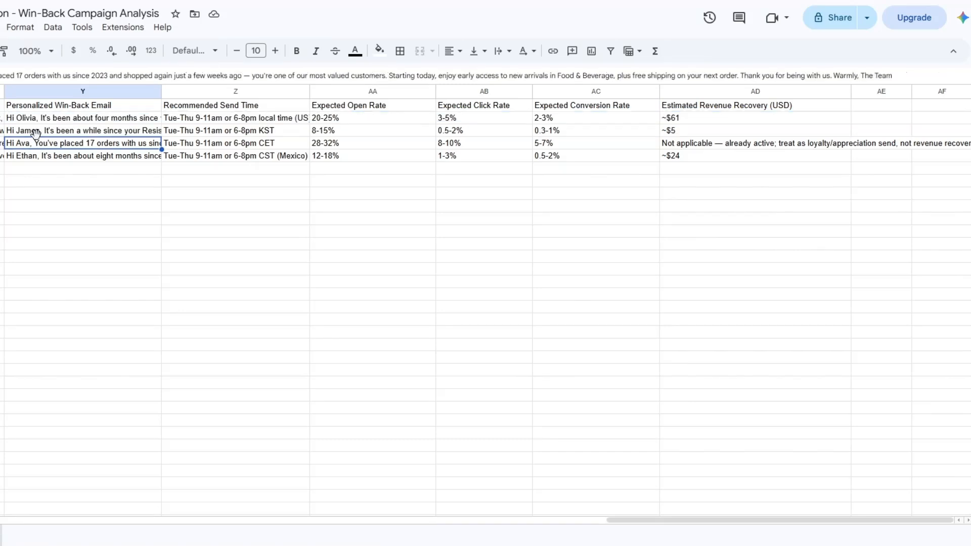
double_click(35, 133)
double_click(42, 148)
click(46, 169)
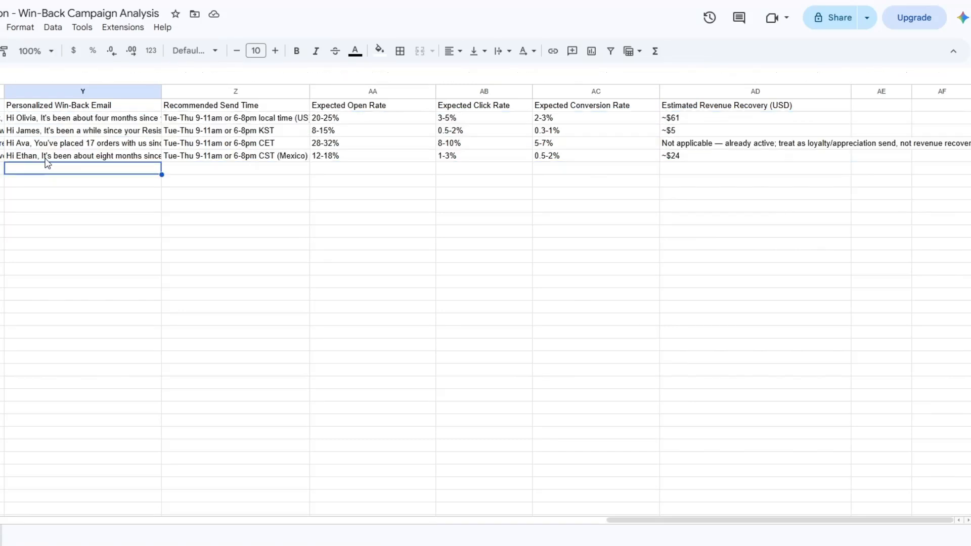
double_click(48, 156)
click(97, 206)
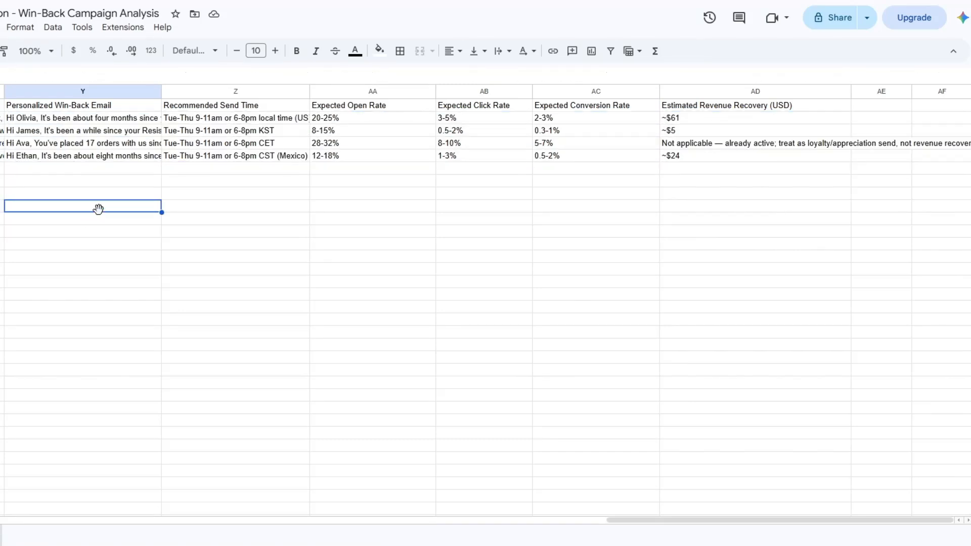
Review the recommended send times, expected open, click and conversion rates, and Estimated Revenue Recovery (USD) columns
click(214, 119)
click(307, 158)
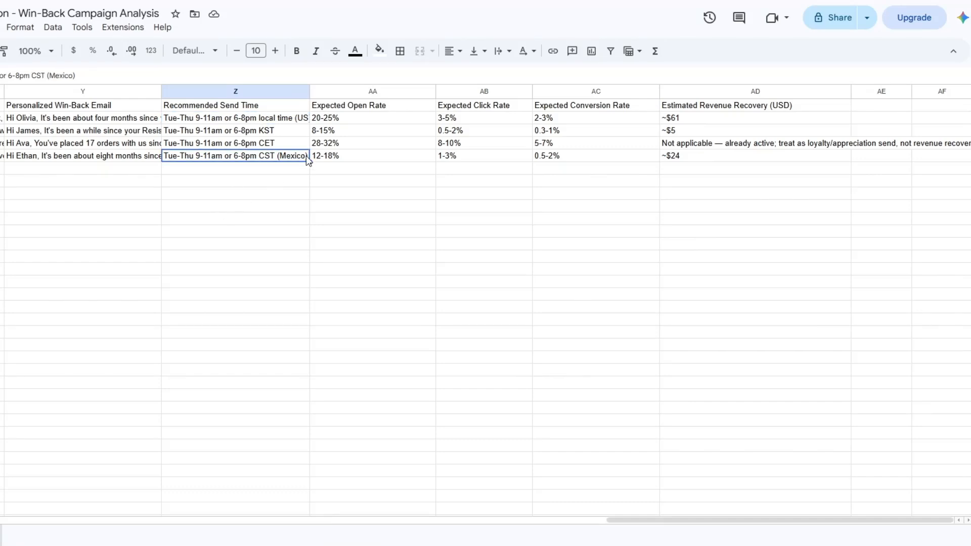
click(369, 123)
click(475, 121)
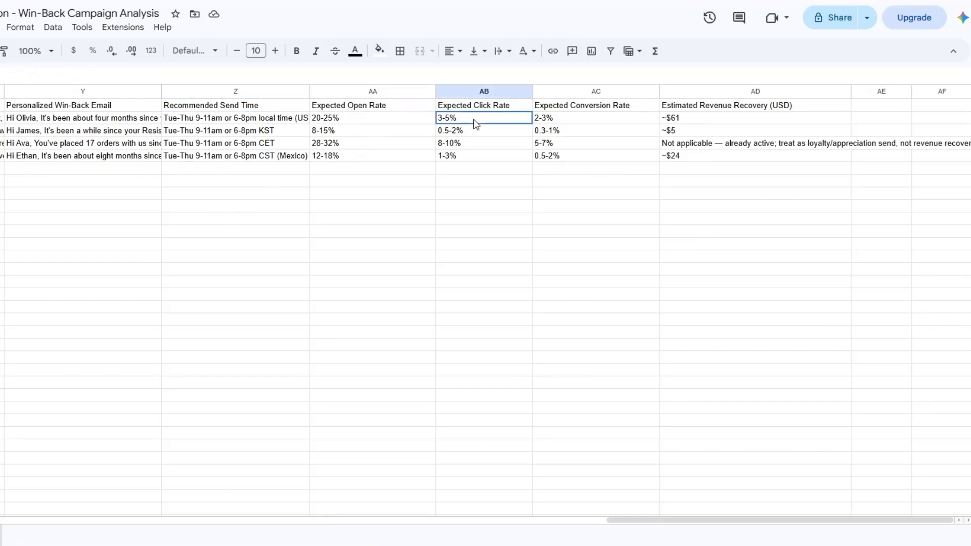
click(594, 127)
click(714, 121)
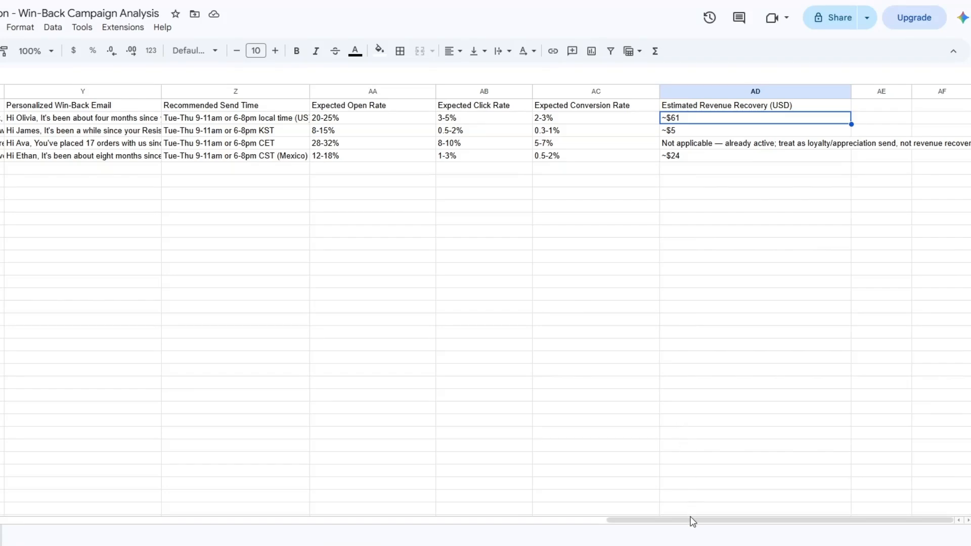
Compare the first columns of the analysis sheet with the source customer spreadsheet, and go back to the start of Claude's response
drag(693, 521, 61, 521)
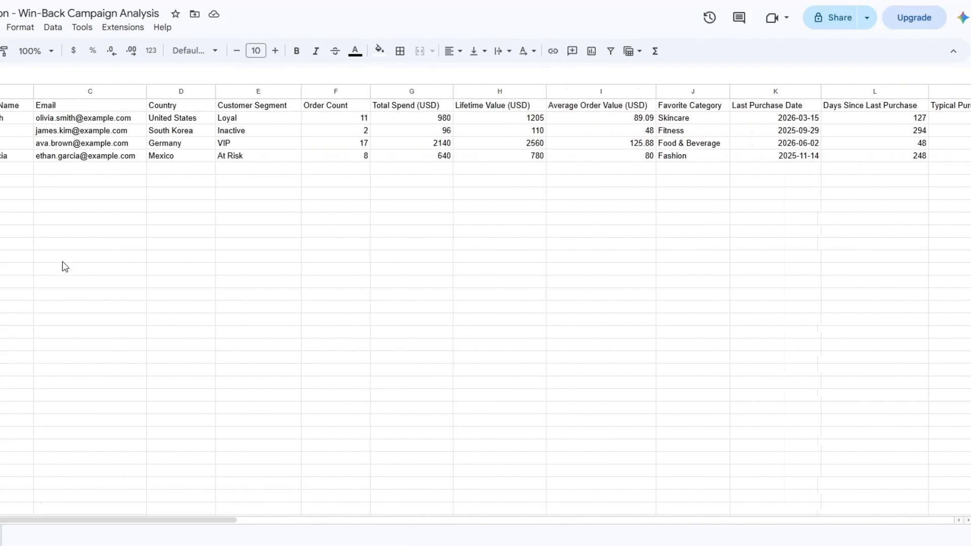
click(92, 258)
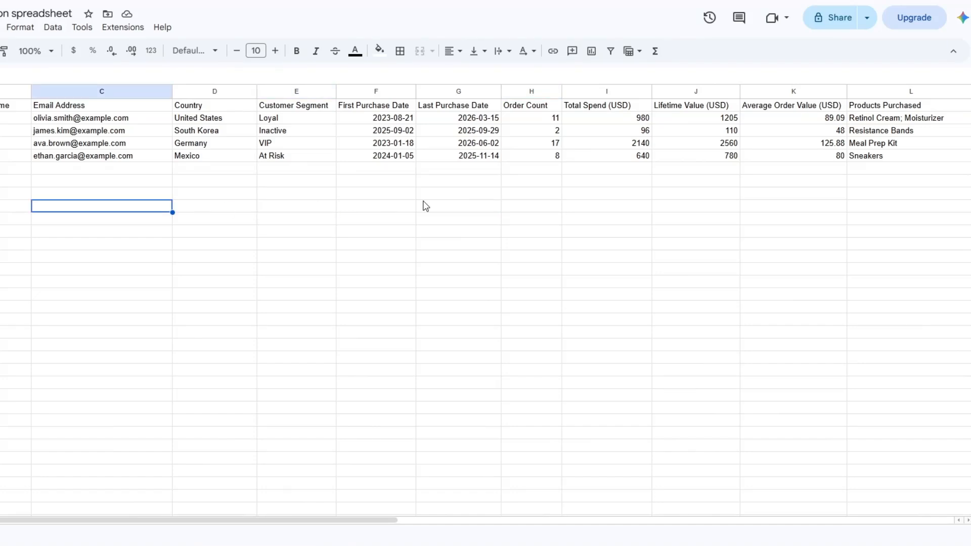
click(424, 206)
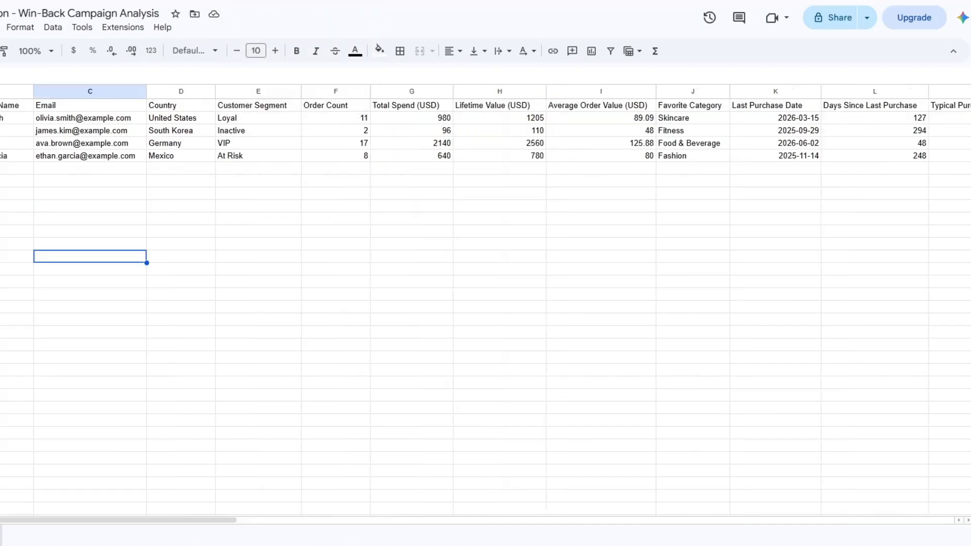
click(108, 223)
drag(76, 523, 23, 523)
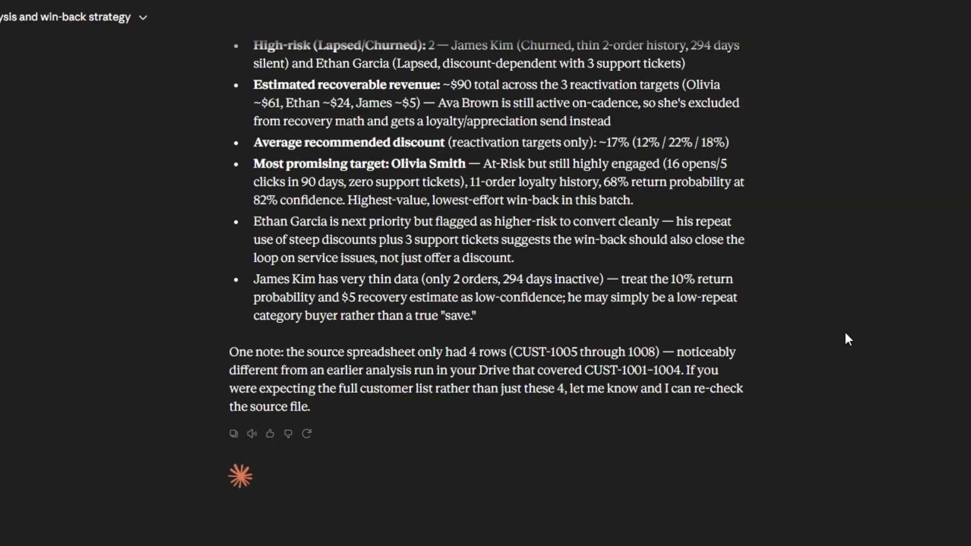
scroll(845, 334, up, 20)
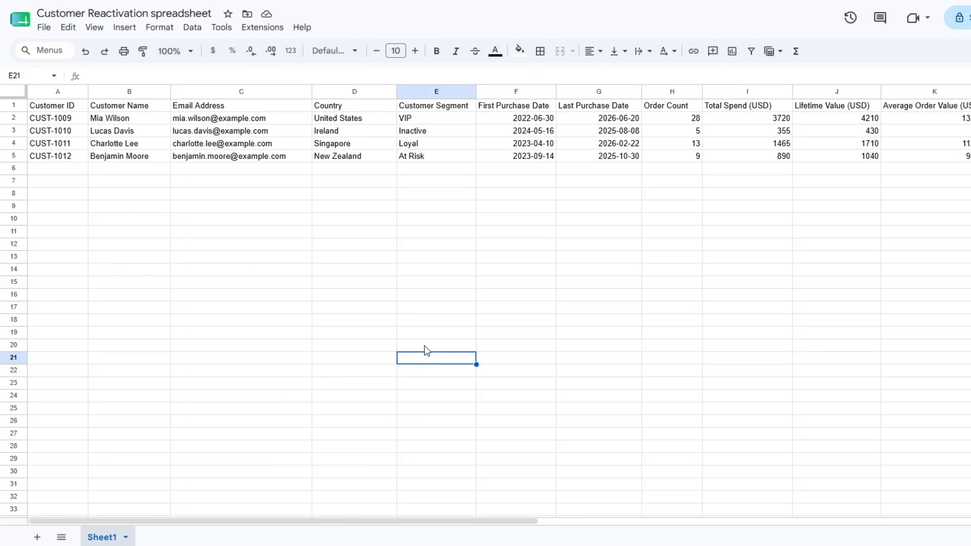
Review the updated source spreadsheet's columns from Customer ID through Average Order Value (USD)
click(69, 159)
click(121, 181)
click(221, 194)
click(353, 197)
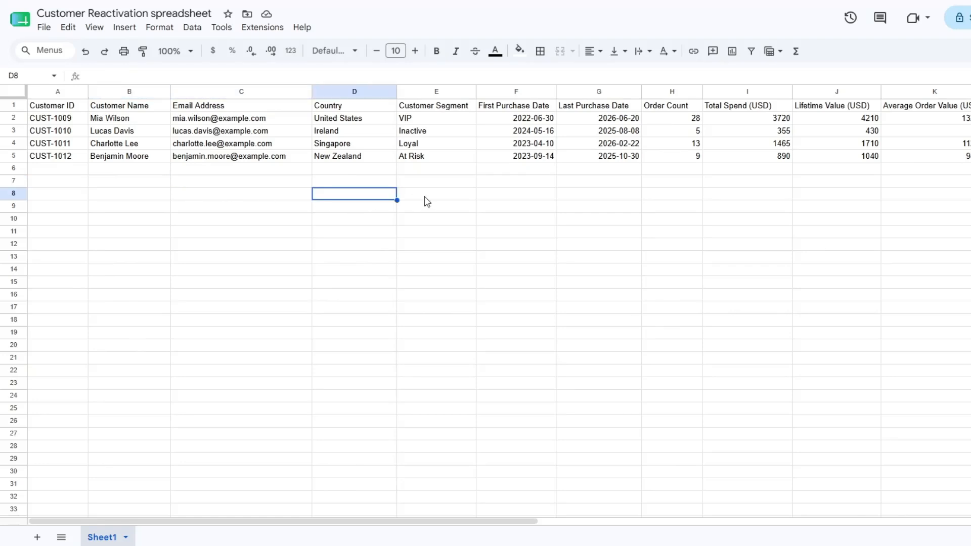
click(428, 198)
click(511, 206)
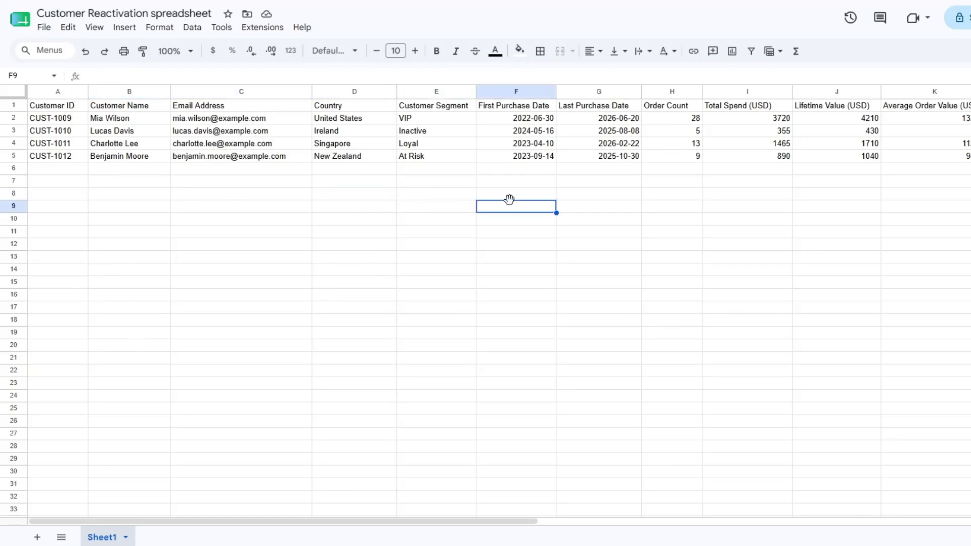
click(598, 182)
click(675, 183)
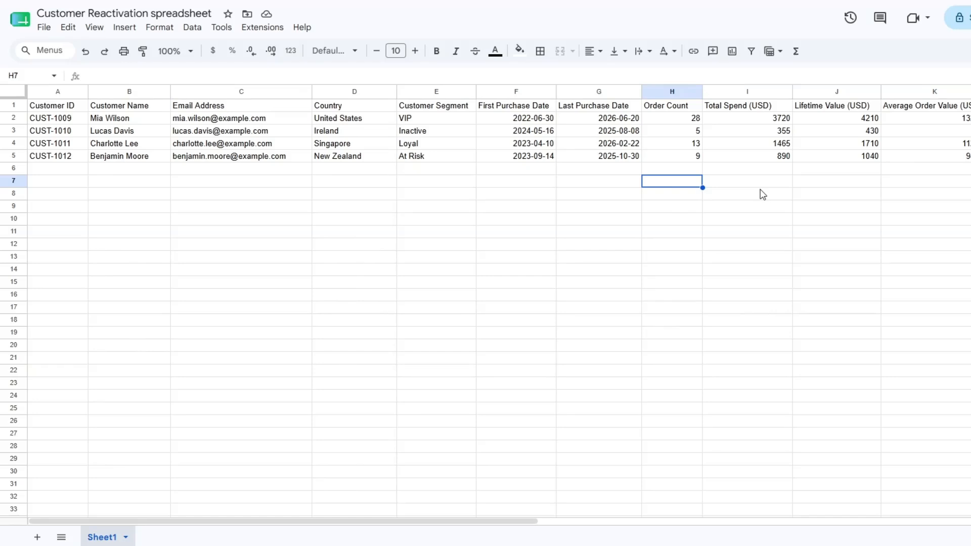
click(765, 195)
click(859, 195)
click(929, 197)
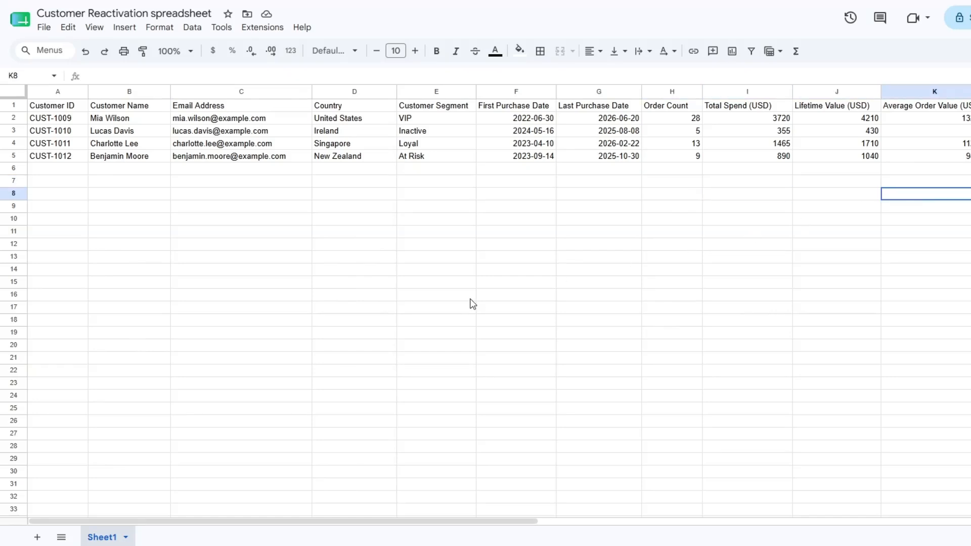
Review the source columns from Favorite Product Category through Preferred Device, and go back to the purchase and spending columns
drag(167, 524, 614, 523)
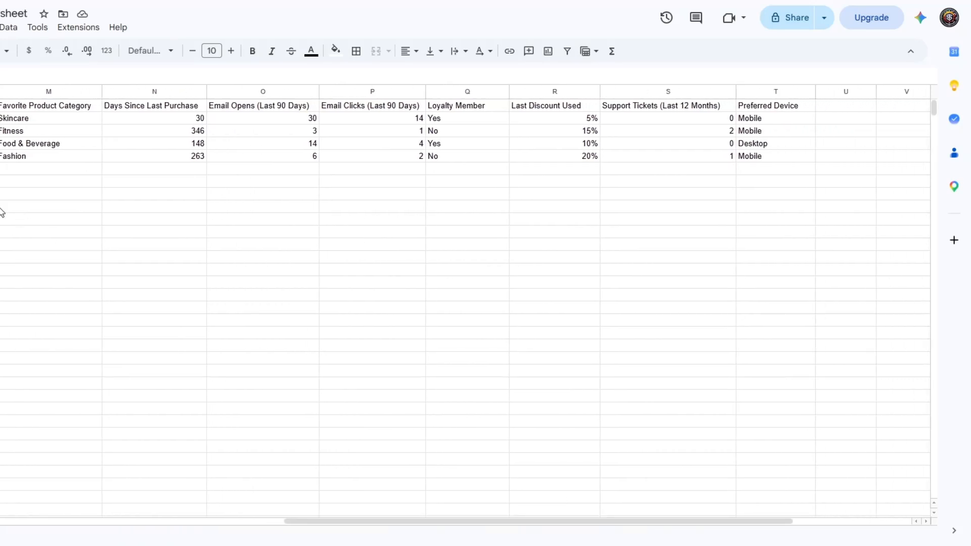
click(55, 197)
click(171, 198)
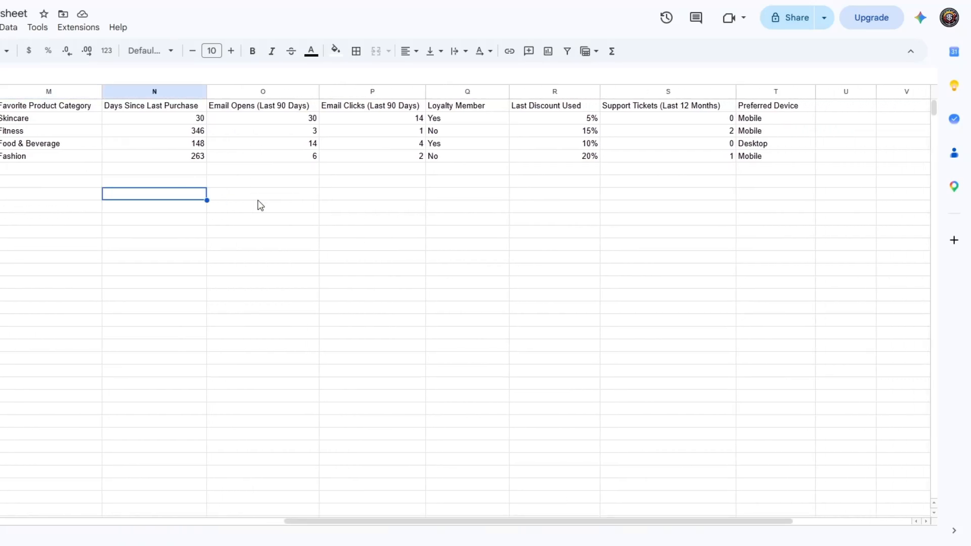
click(279, 197)
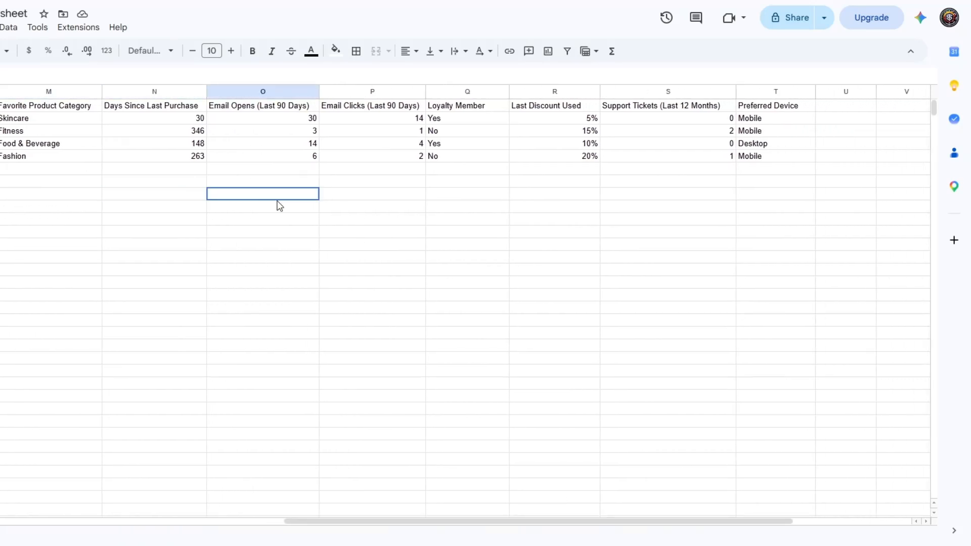
click(377, 199)
click(469, 197)
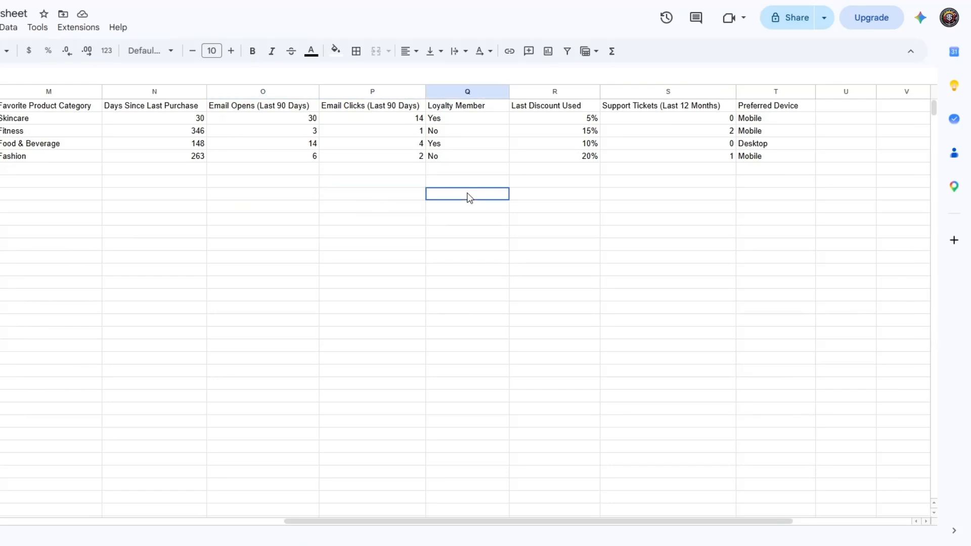
click(576, 199)
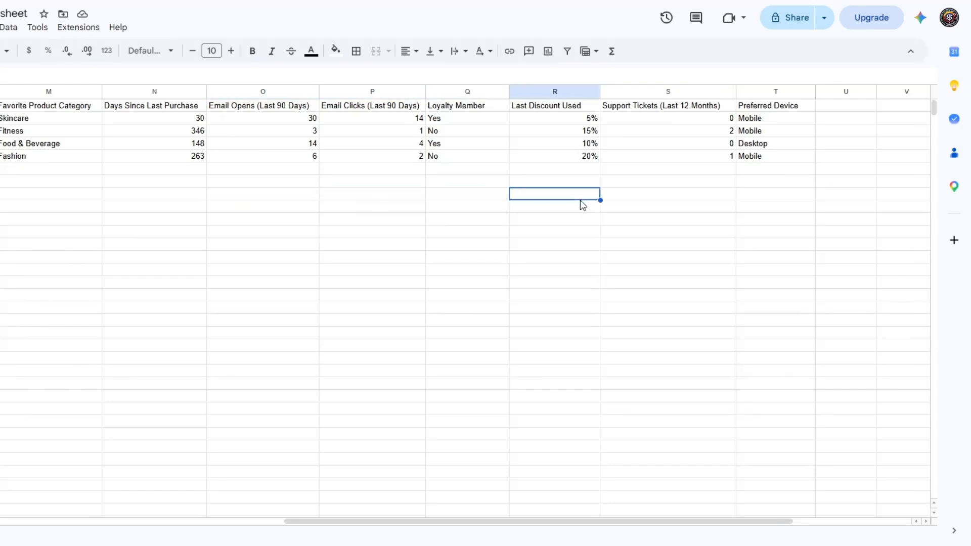
click(676, 197)
click(782, 199)
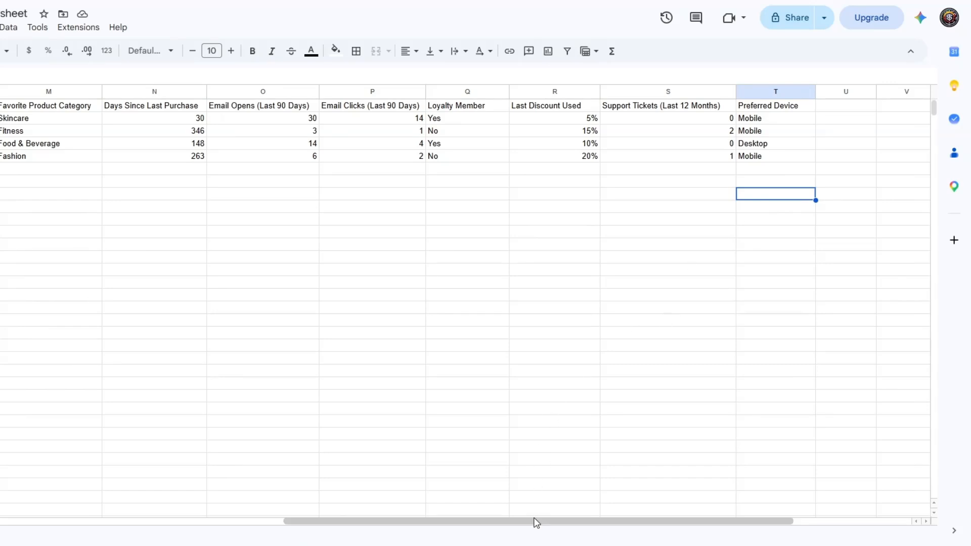
drag(535, 521, 9, 488)
click(15, 245)
click(407, 218)
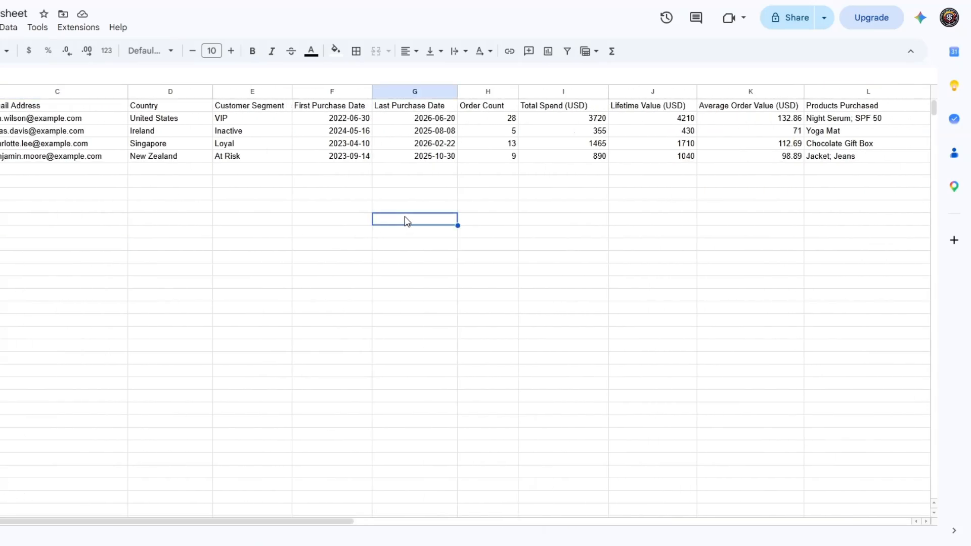
click(524, 211)
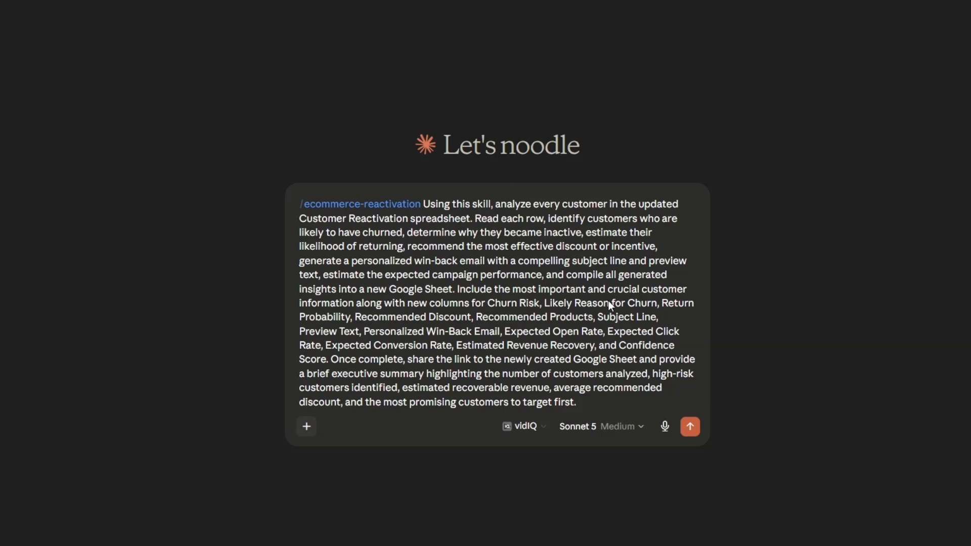
In Claude, run the ecommerce-reactivation prompt on the updated Customer Reactivation spreadsheet, requesting a new Google Sheet and executive summary
click(691, 427)
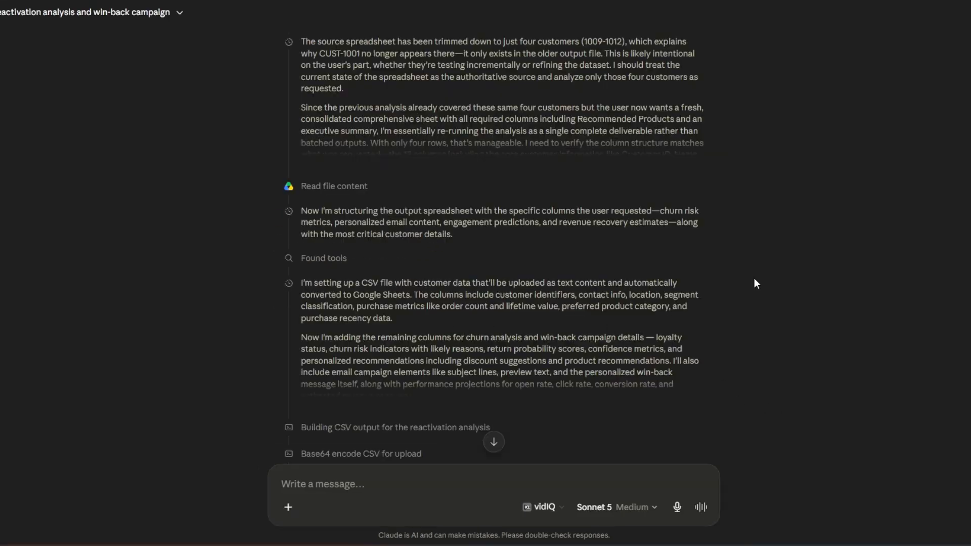
scroll(741, 266, down, 8)
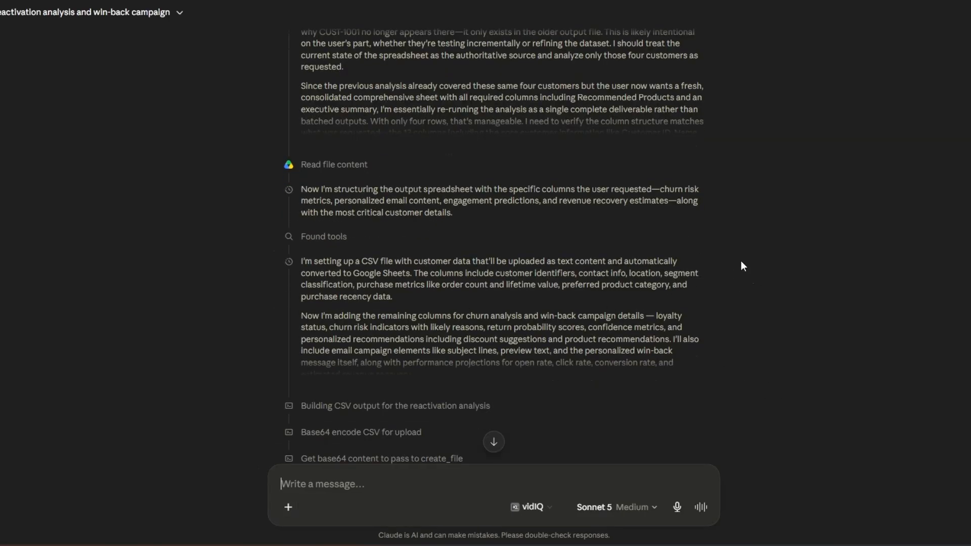
scroll(743, 266, down, 4)
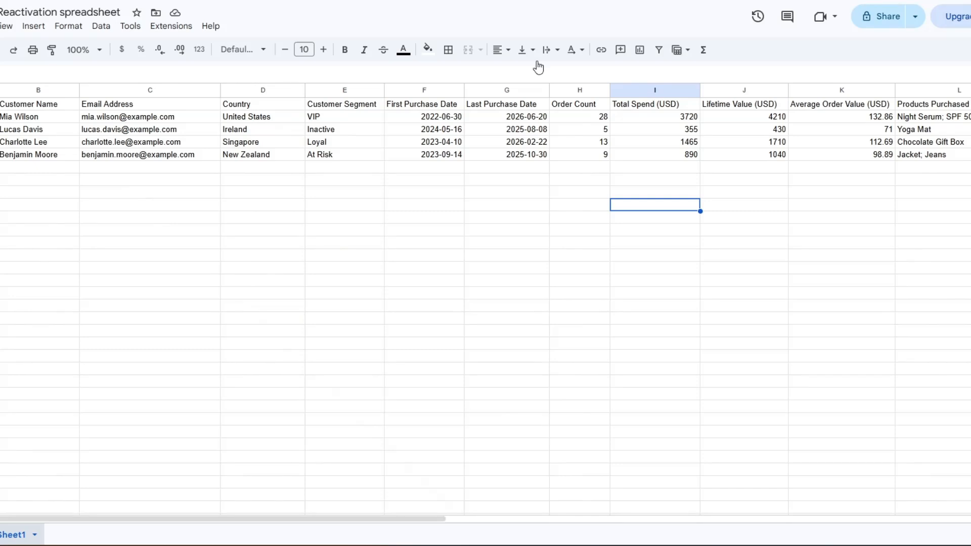
Go through Claude's logged processing steps, from loading the skill to creating the new Google Sheet
click(290, 216)
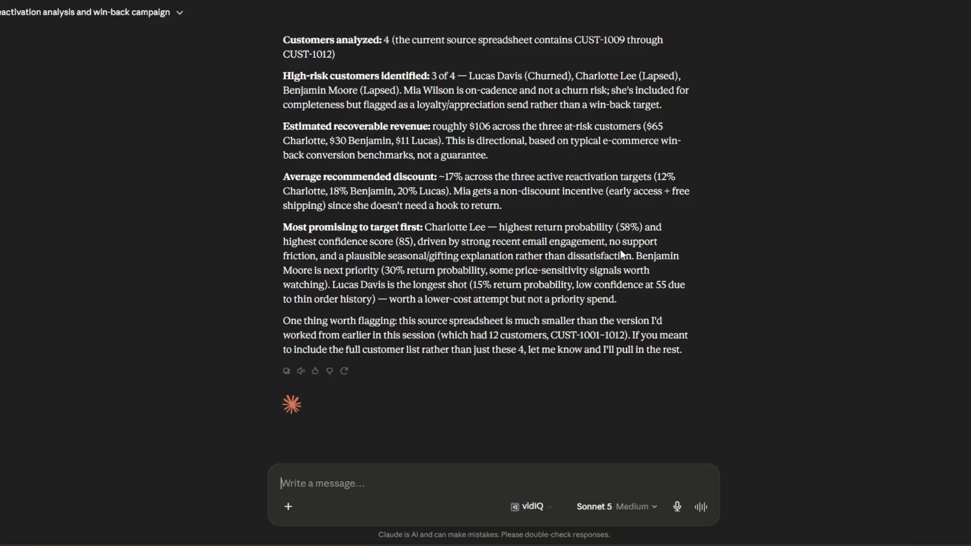
scroll(679, 248, up, 8)
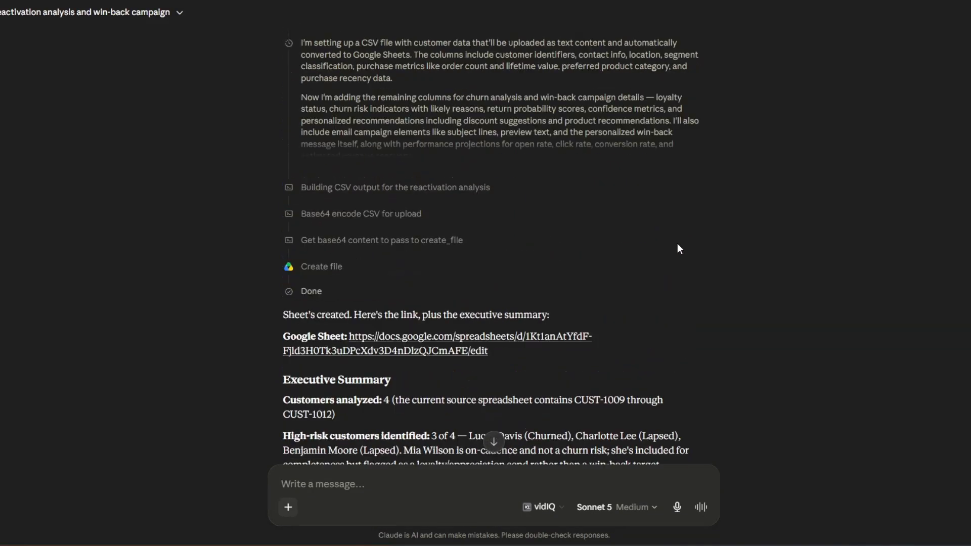
scroll(678, 244, up, 10)
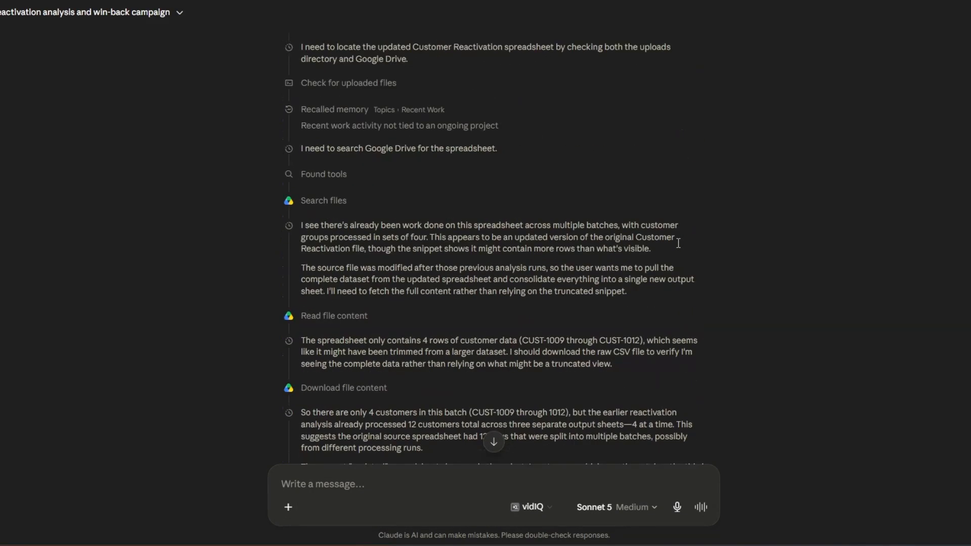
scroll(678, 244, up, 5)
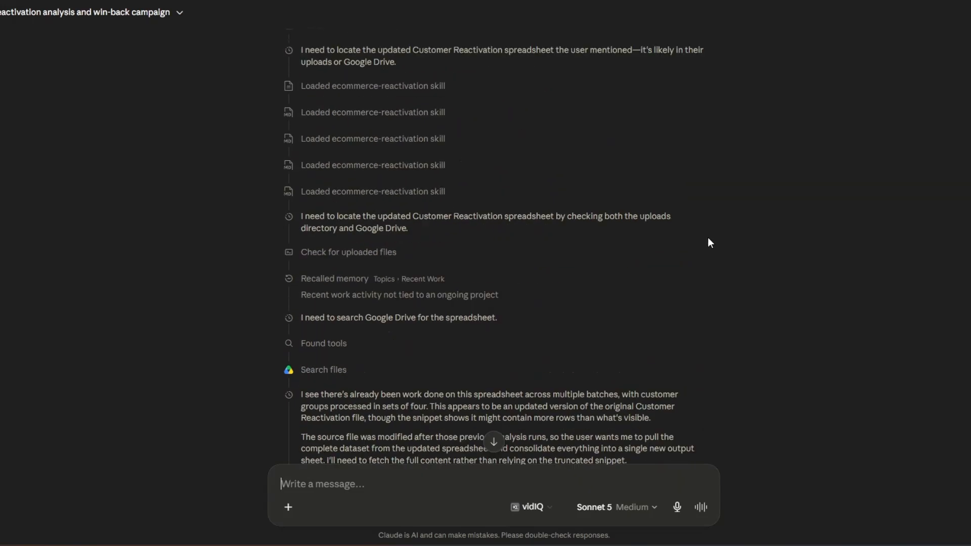
scroll(708, 238, down, 15)
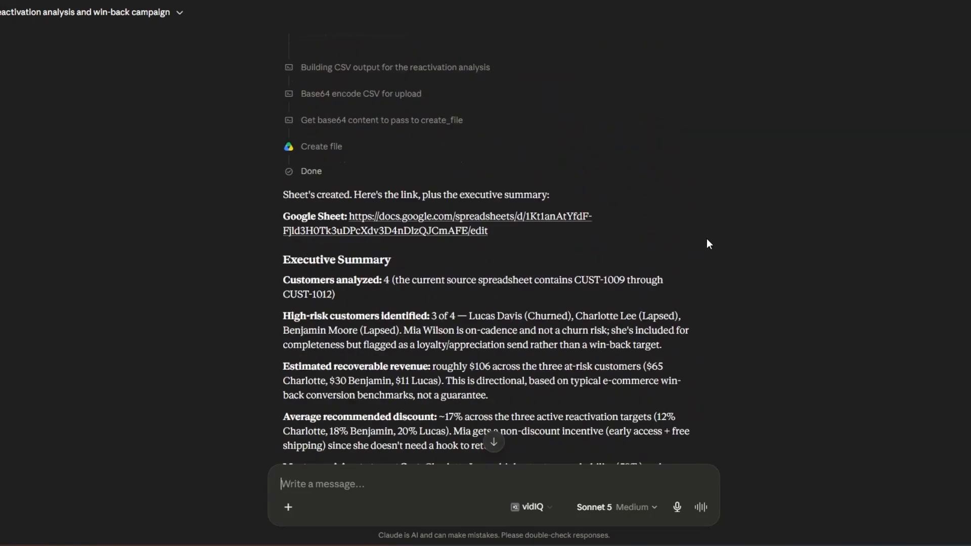
Read the Executive Summary, including recoverable revenue, average discount, the most promising customers to target and the closing note on the source data
scroll(707, 239, down, 2)
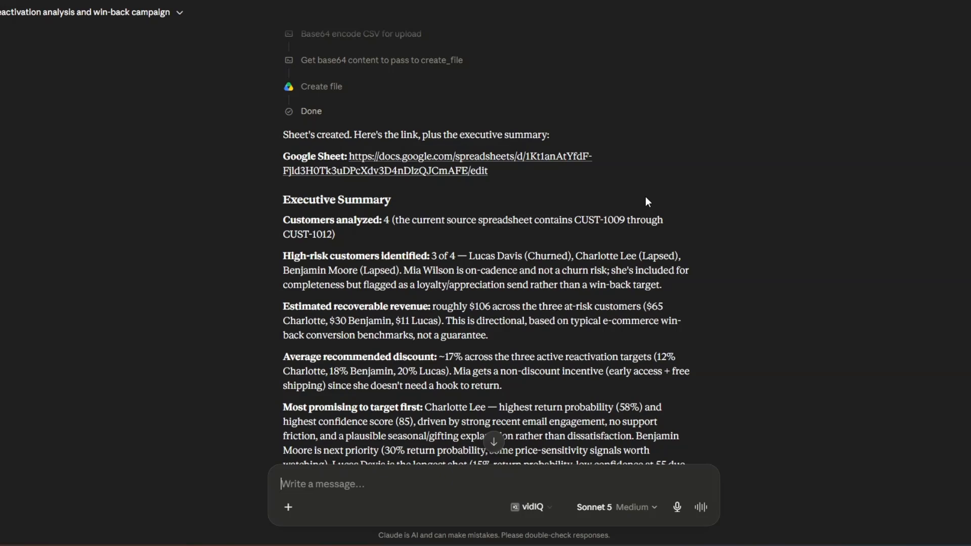
scroll(645, 197, down, 3)
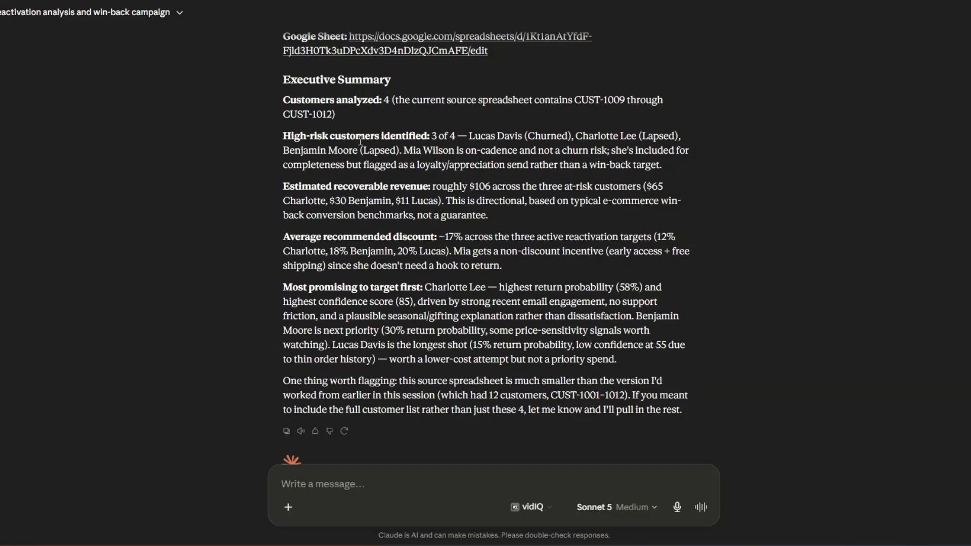
scroll(268, 128, down, 2)
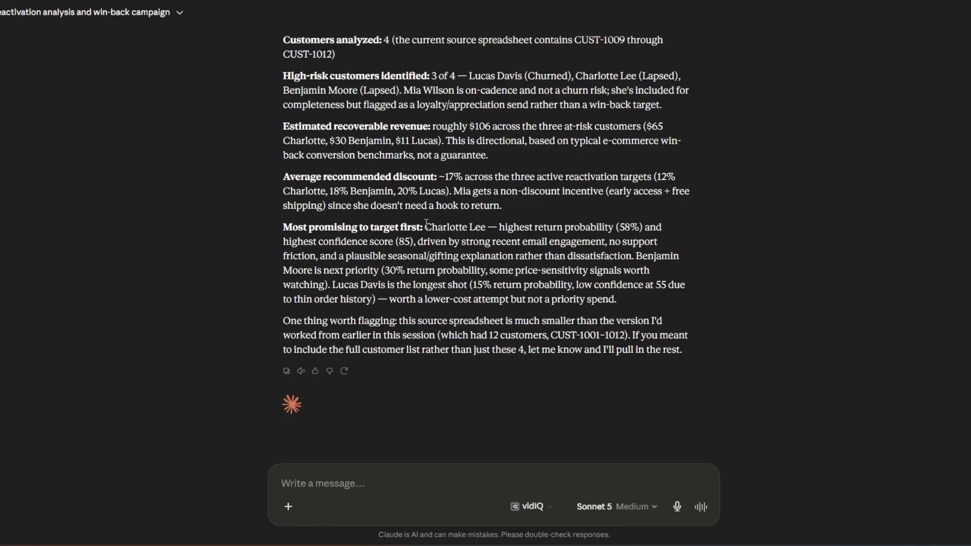
drag(426, 225, 467, 339)
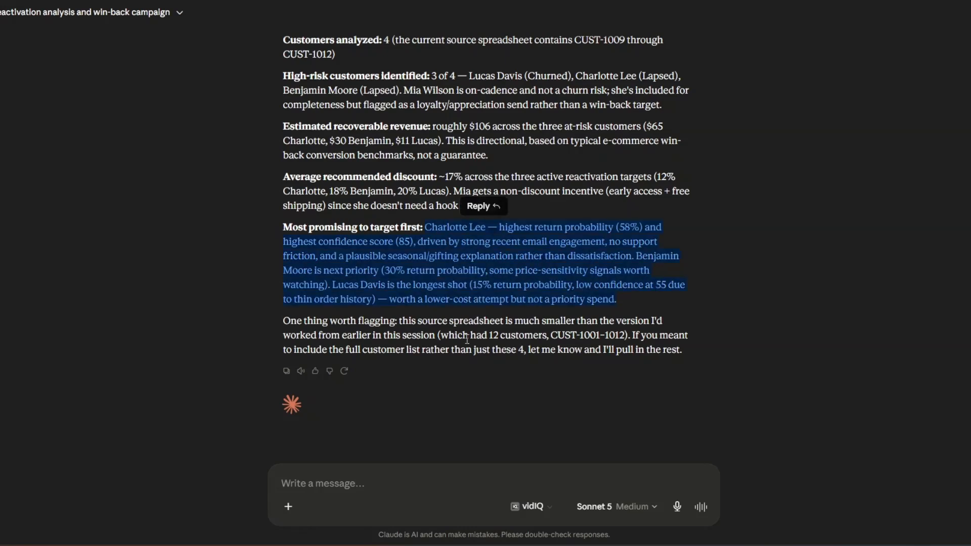
drag(303, 320, 683, 350)
Open the generated Google Sheet from the link in Claude's response, confirming the visit to the external link
scroll(520, 314, up, 6)
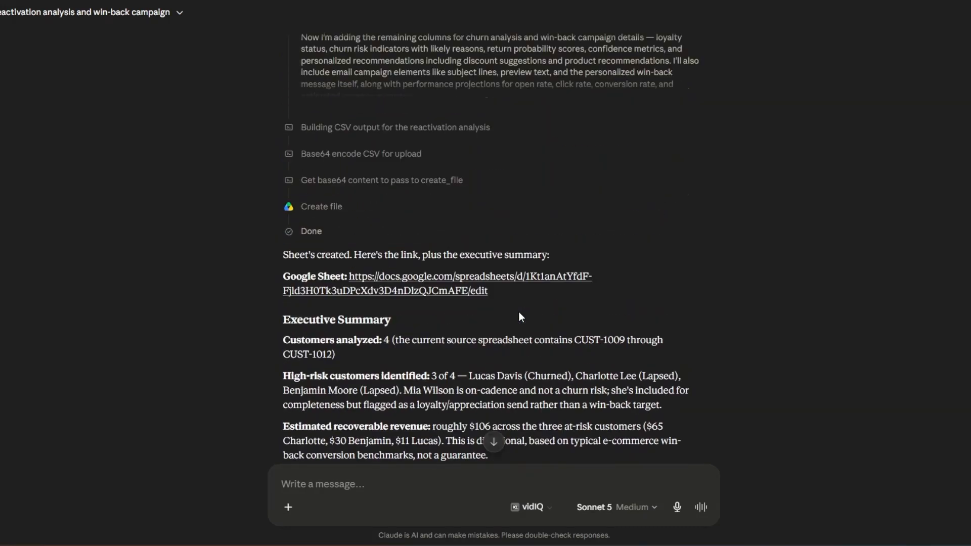
click(423, 291)
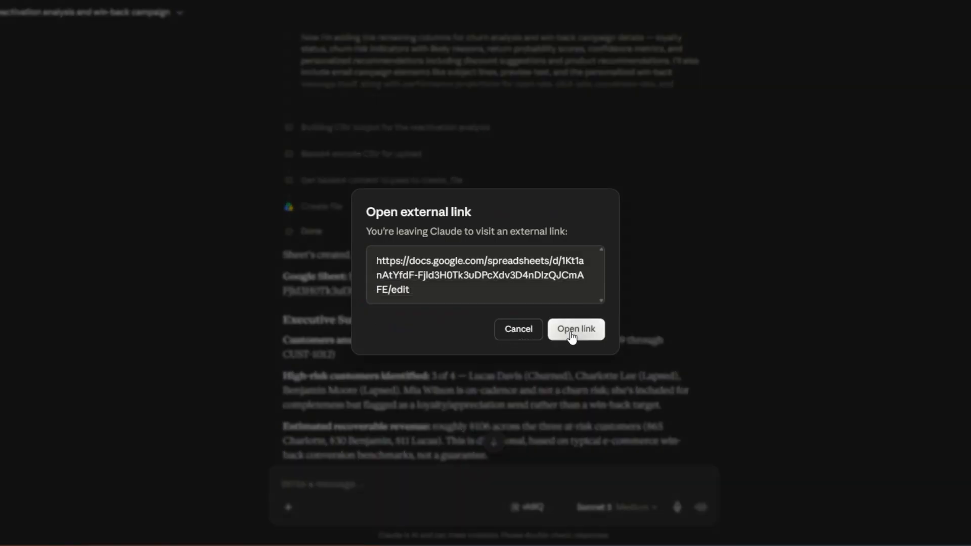
click(569, 334)
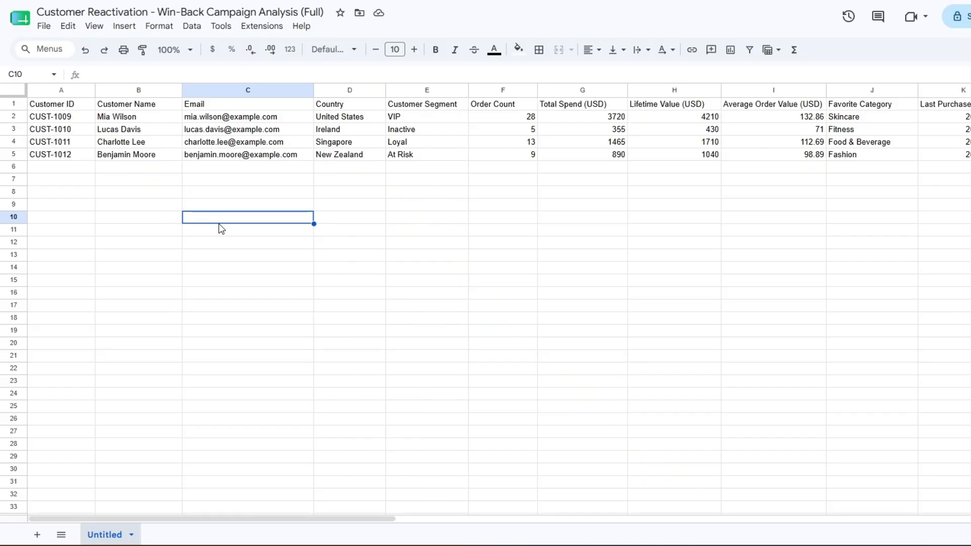
Review the win-back analysis sheet's columns from Customer ID through Average Order Value (USD)
click(39, 182)
click(144, 195)
click(247, 207)
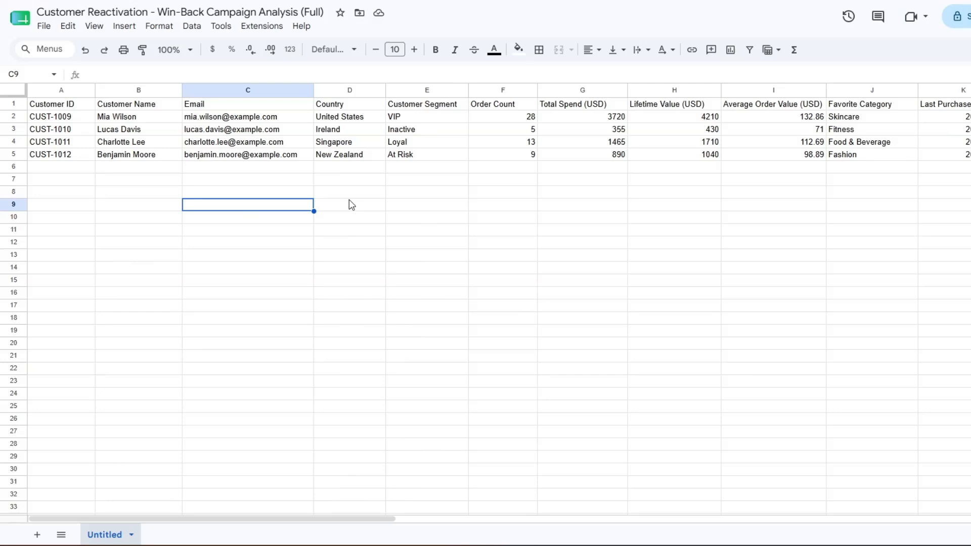
click(362, 204)
click(435, 207)
click(572, 193)
click(516, 187)
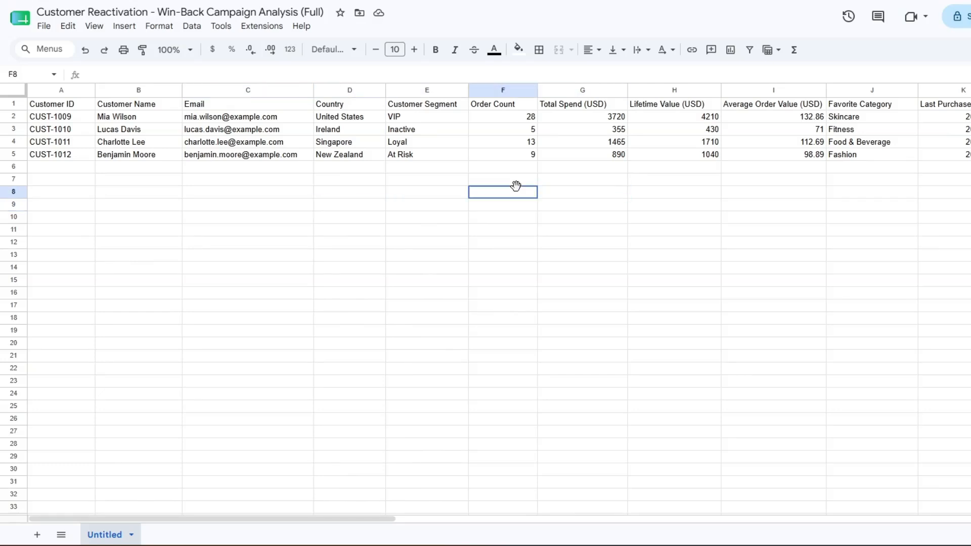
click(586, 192)
click(675, 193)
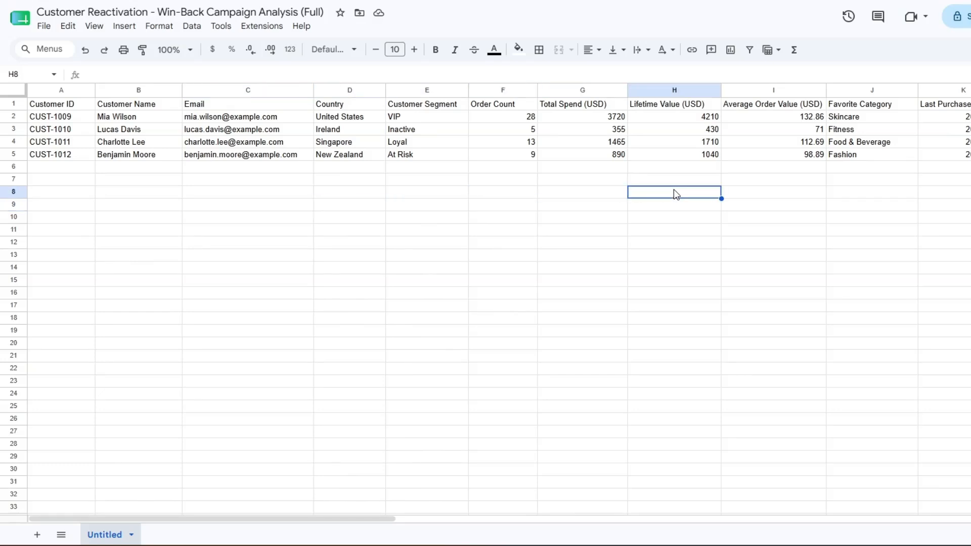
click(770, 195)
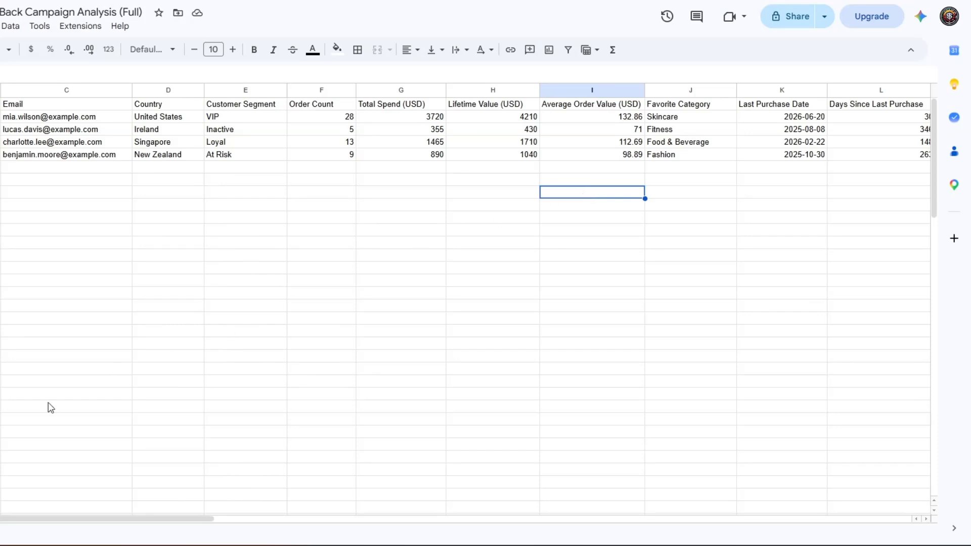
Review the Last Purchase Date, Days Since Last Purchase, Loyalty Member and Churn Risk columns of the analysis sheet
drag(15, 517, 261, 515)
click(10, 186)
click(65, 181)
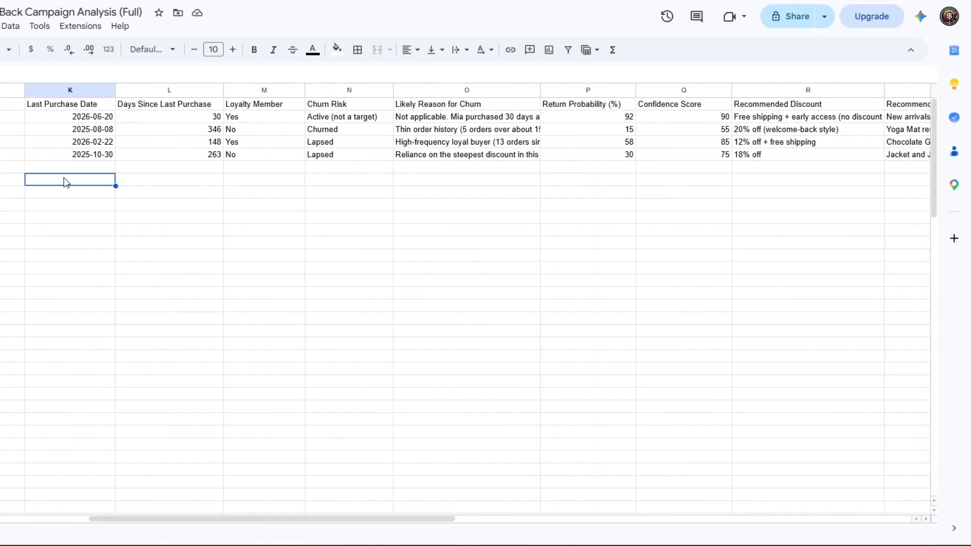
click(152, 181)
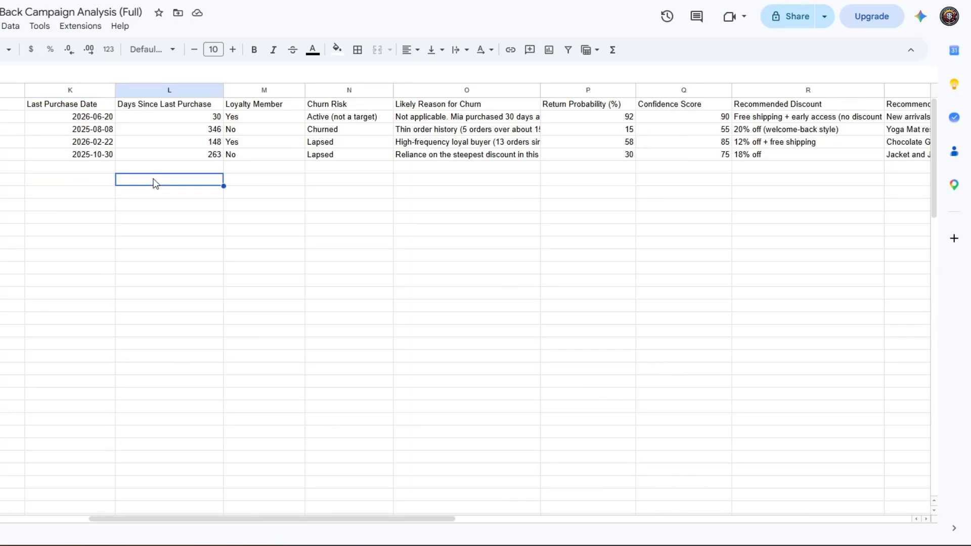
click(248, 196)
click(337, 195)
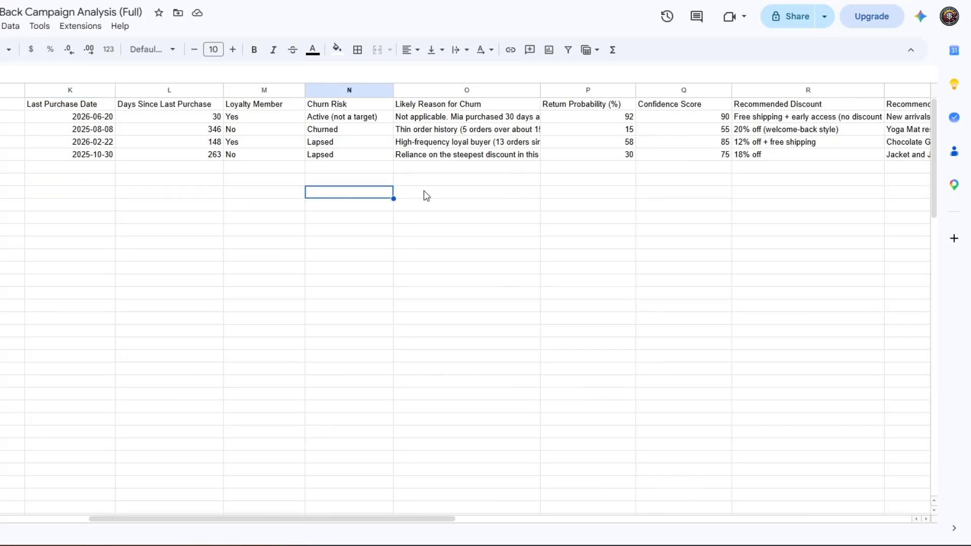
Read the full Likely Reason for Churn entry for each customer in the analysis sheet
double_click(447, 117)
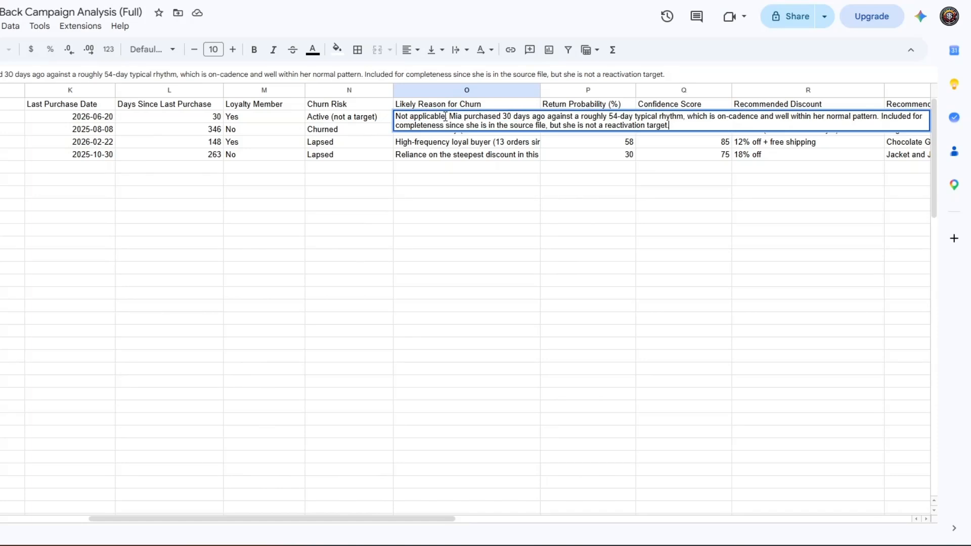
click(428, 143)
double_click(428, 130)
click(424, 181)
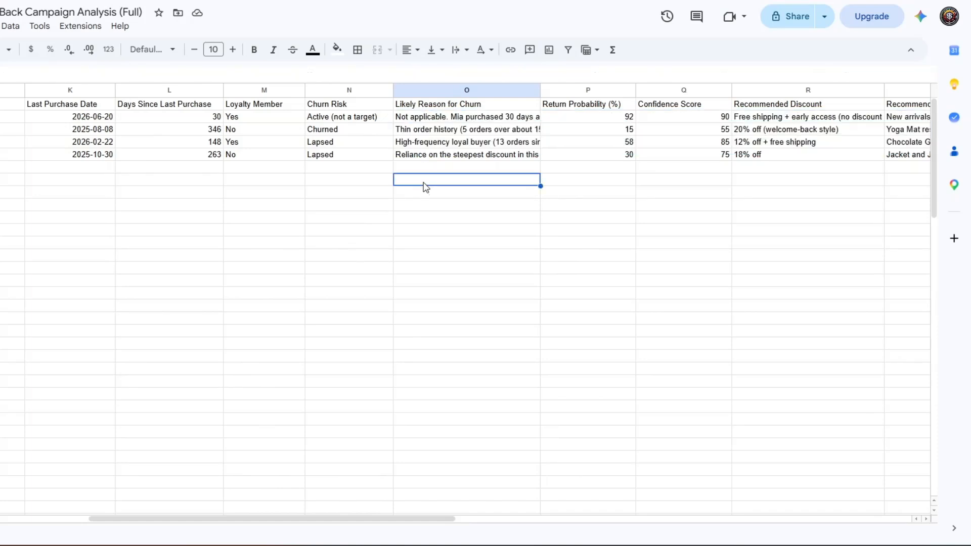
double_click(424, 145)
click(421, 194)
double_click(428, 157)
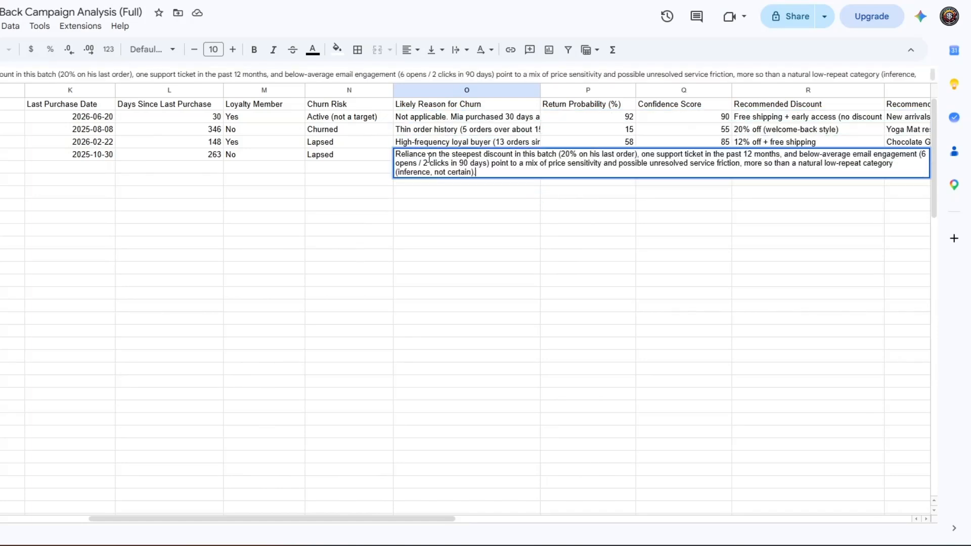
click(427, 209)
Review the Return Probability, Confidence Score and Recommended Discount columns for every customer in the analysis sheet
scroll(541, 219, right, 3)
click(455, 158)
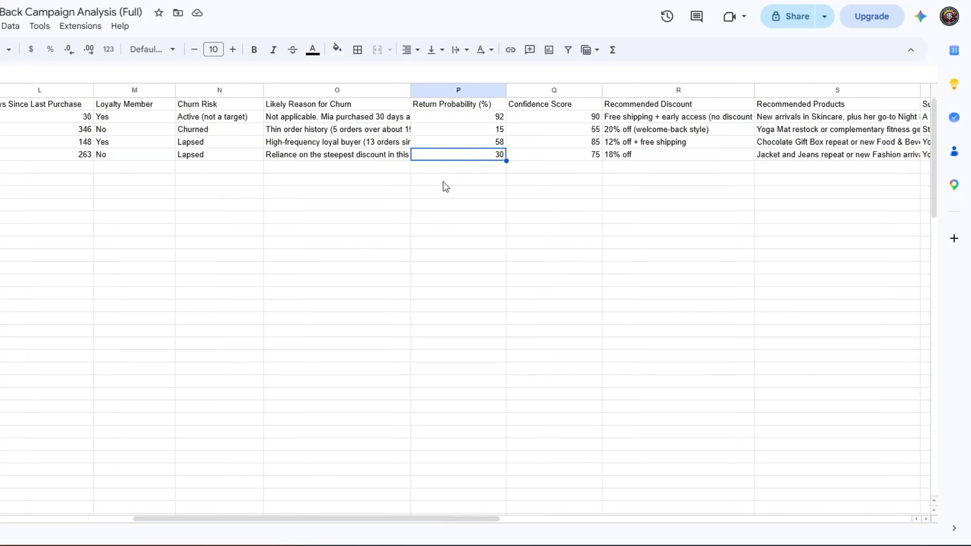
click(559, 183)
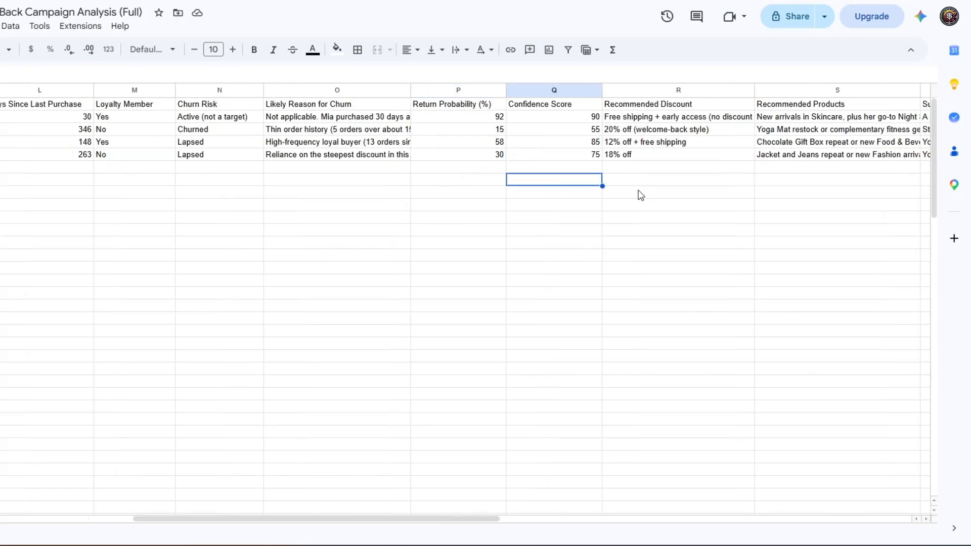
click(650, 118)
click(654, 153)
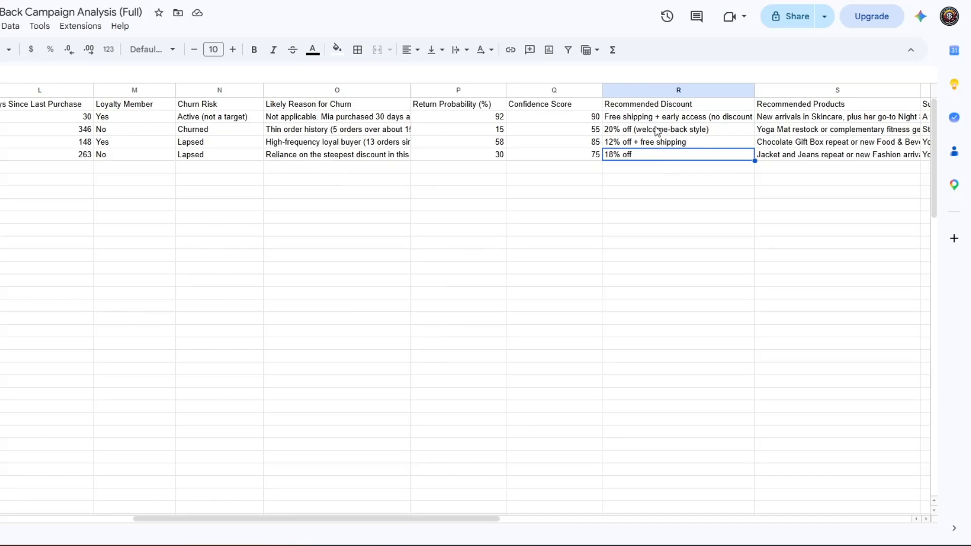
click(656, 130)
click(650, 167)
click(650, 142)
click(649, 180)
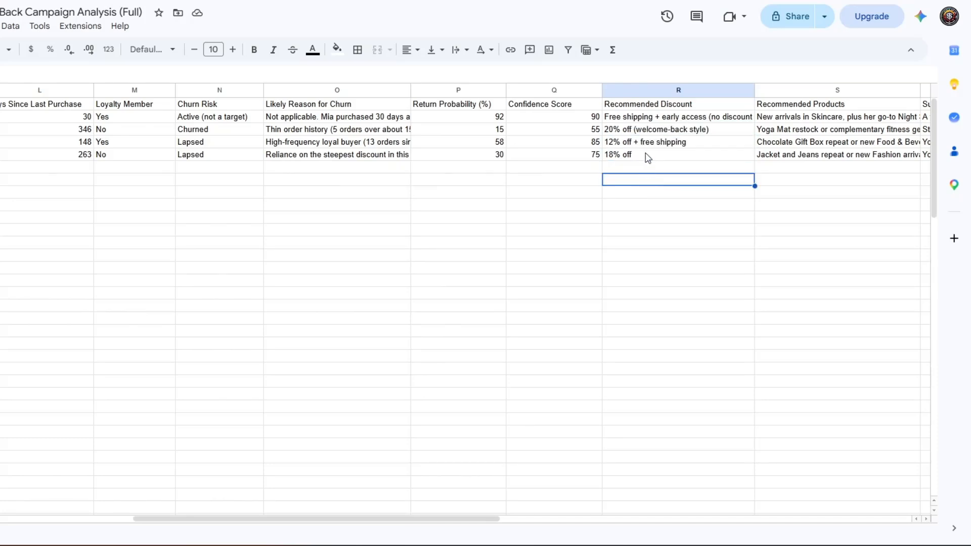
click(647, 154)
Read the Recommended Products entry for each customer
drag(397, 519, 722, 520)
double_click(82, 119)
double_click(82, 133)
click(83, 144)
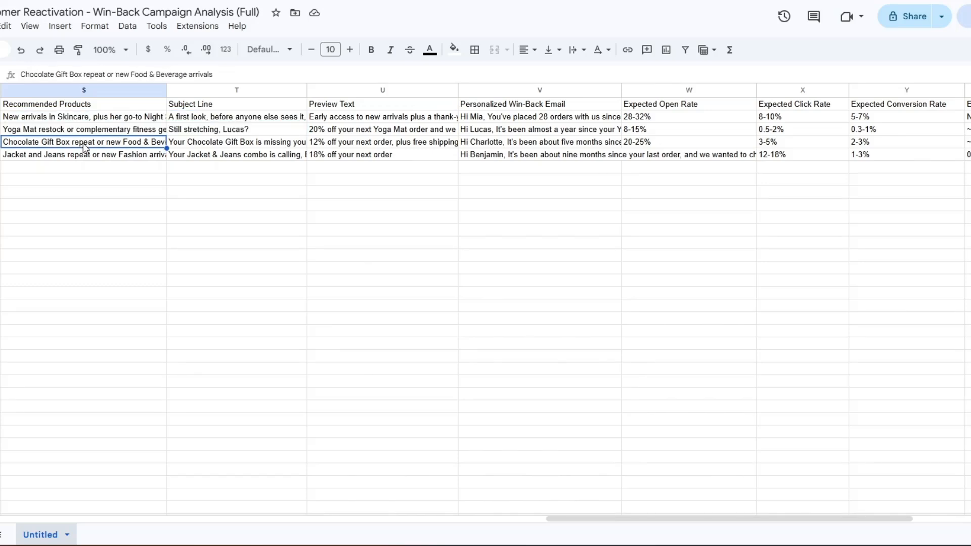
double_click(84, 156)
click(84, 191)
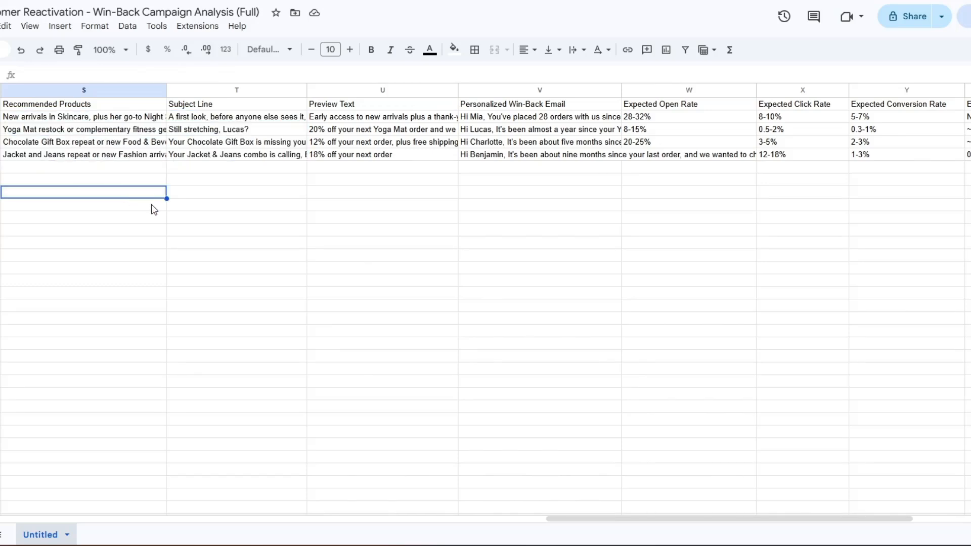
Read each customer's Subject Line and Preview Text entries in the analysis sheet
double_click(248, 118)
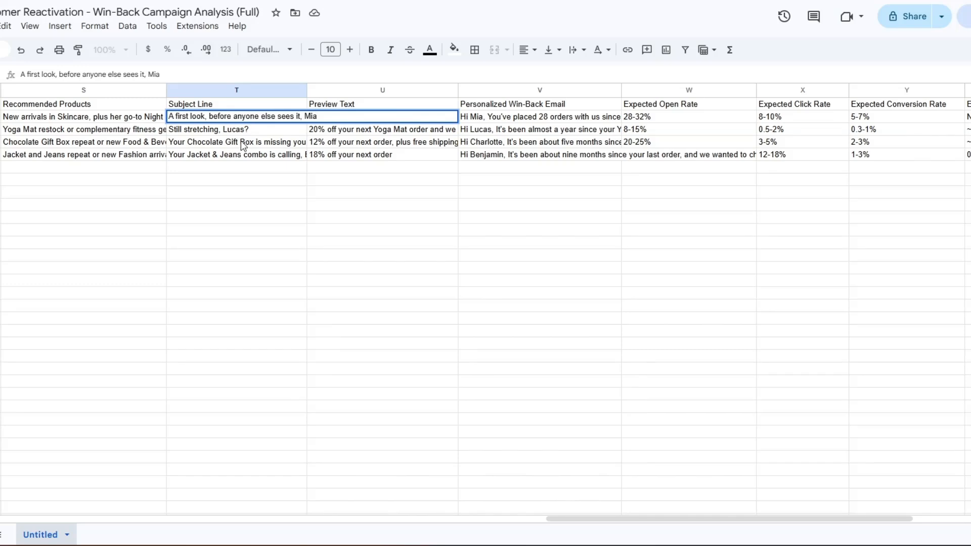
double_click(238, 130)
double_click(233, 143)
double_click(228, 154)
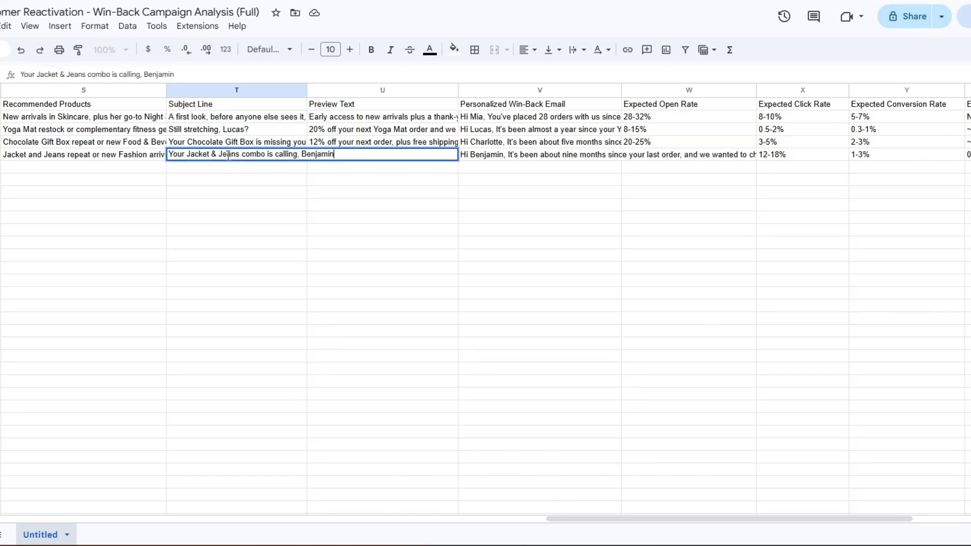
click(230, 192)
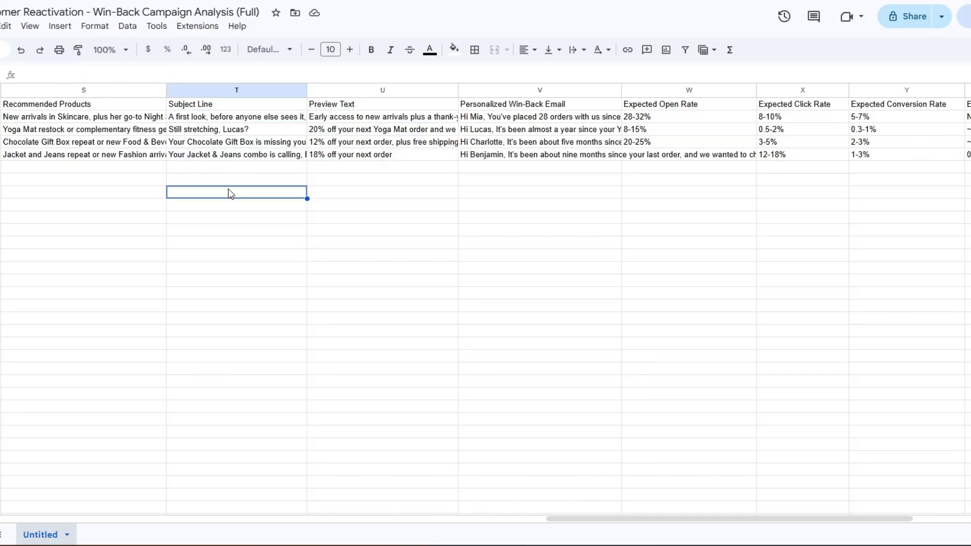
click(329, 117)
click(330, 130)
click(331, 143)
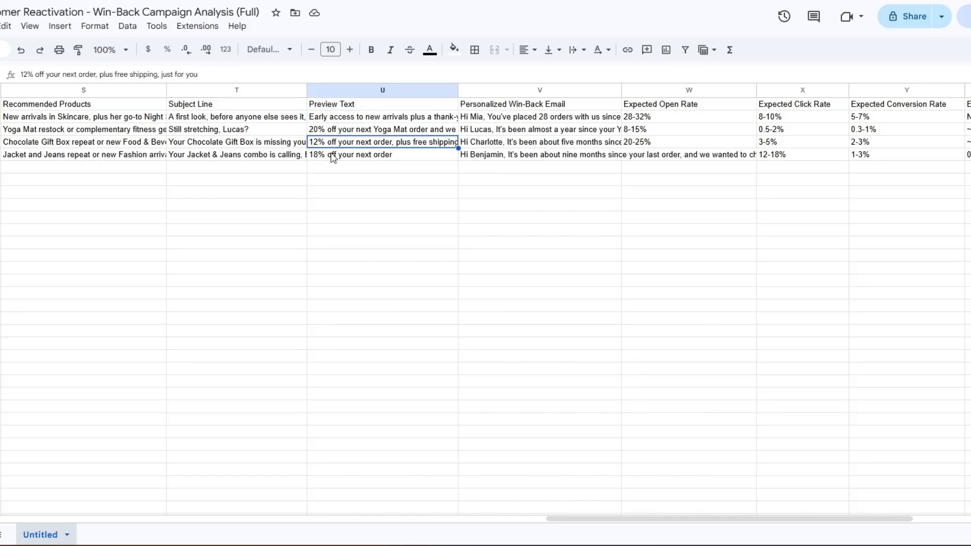
click(334, 156)
Read the full Personalized Win-Back Email text written for each customer
double_click(500, 121)
click(495, 130)
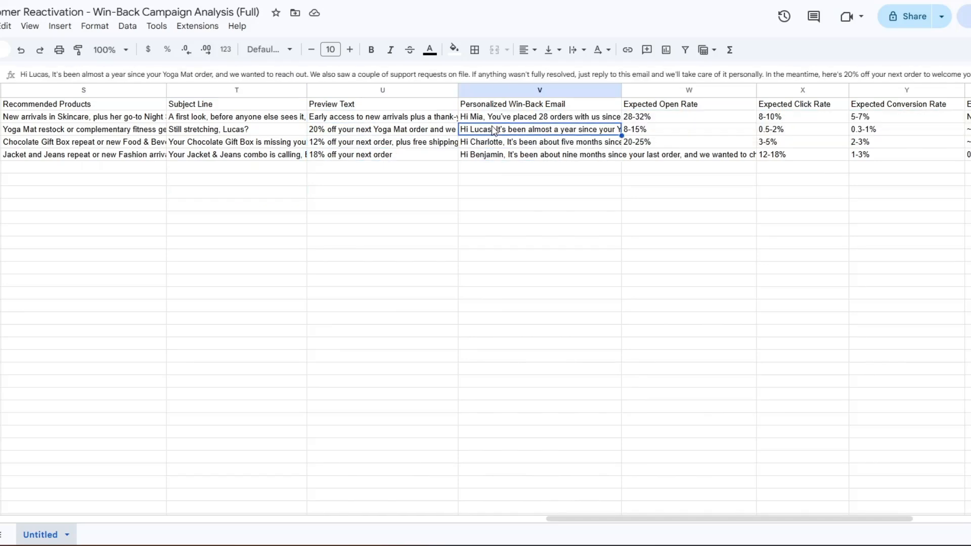
double_click(493, 129)
click(463, 158)
double_click(497, 130)
click(452, 178)
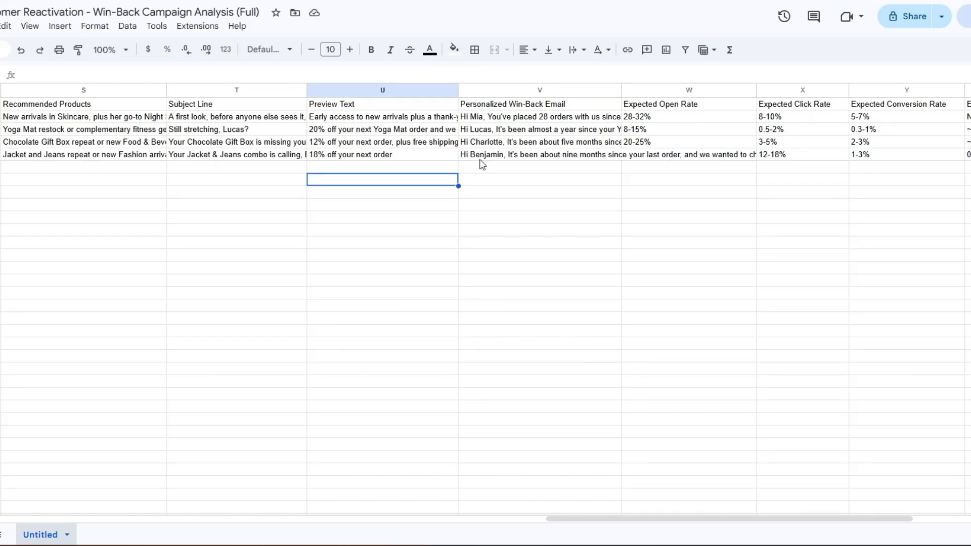
double_click(487, 142)
click(485, 155)
double_click(483, 155)
click(483, 193)
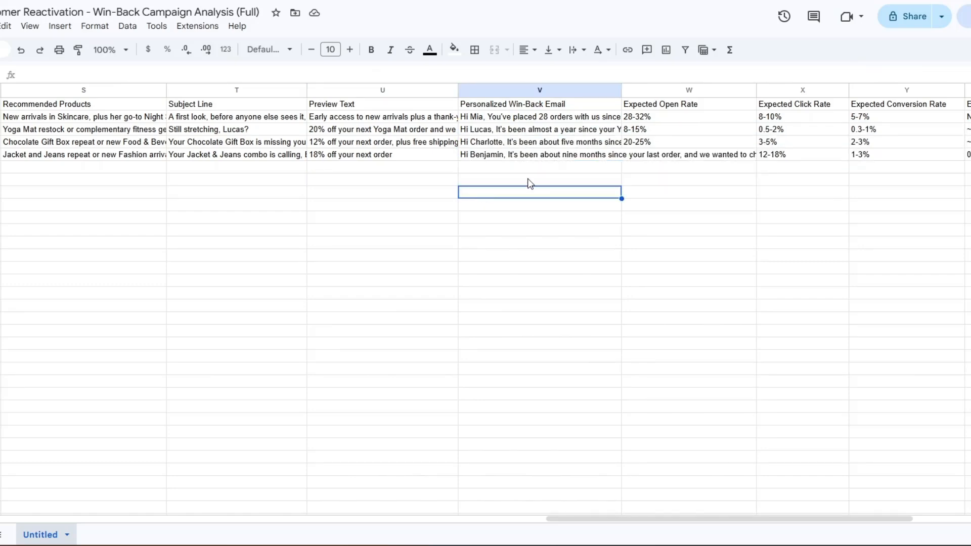
Review the Expected Open Rate, Expected Click Rate, Expected Conversion Rate and Estimated Revenue Recovery columns
click(662, 116)
drag(559, 519, 682, 526)
click(457, 128)
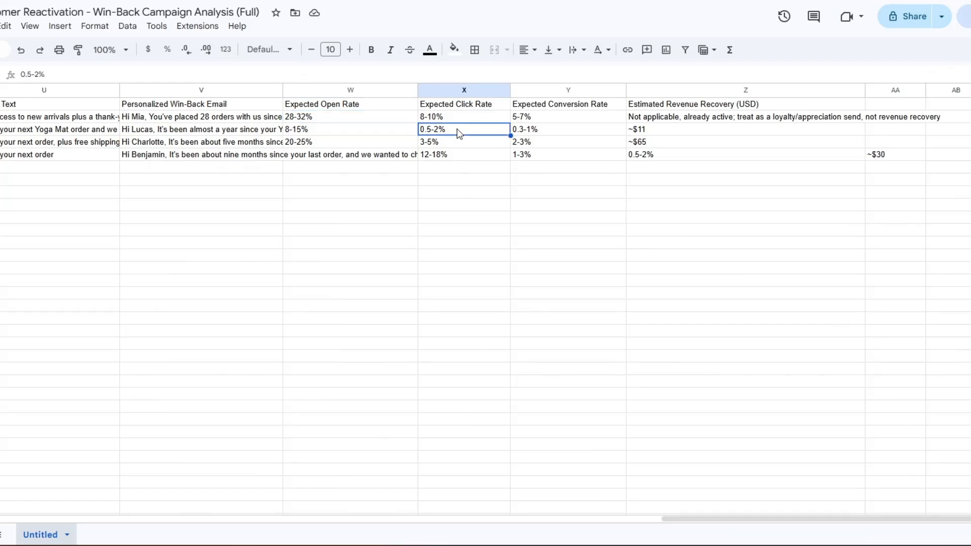
click(562, 134)
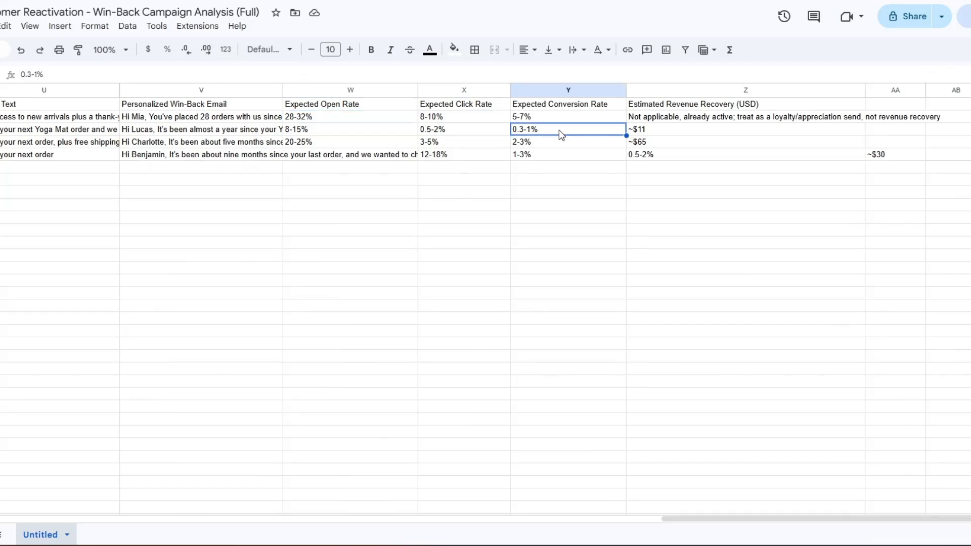
click(703, 133)
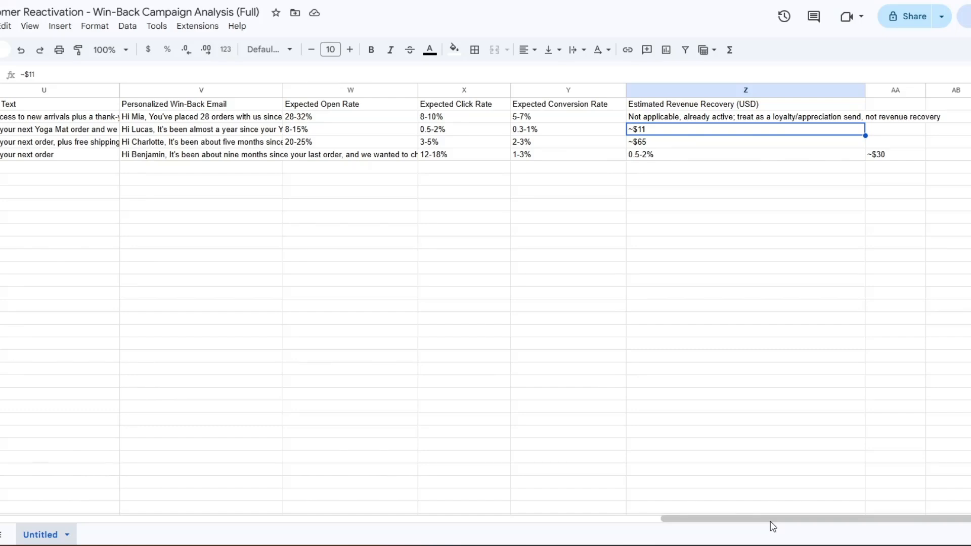
Go back to the analysis sheet's first columns and look over the basic customer and order information
drag(772, 527, 38, 483)
click(112, 231)
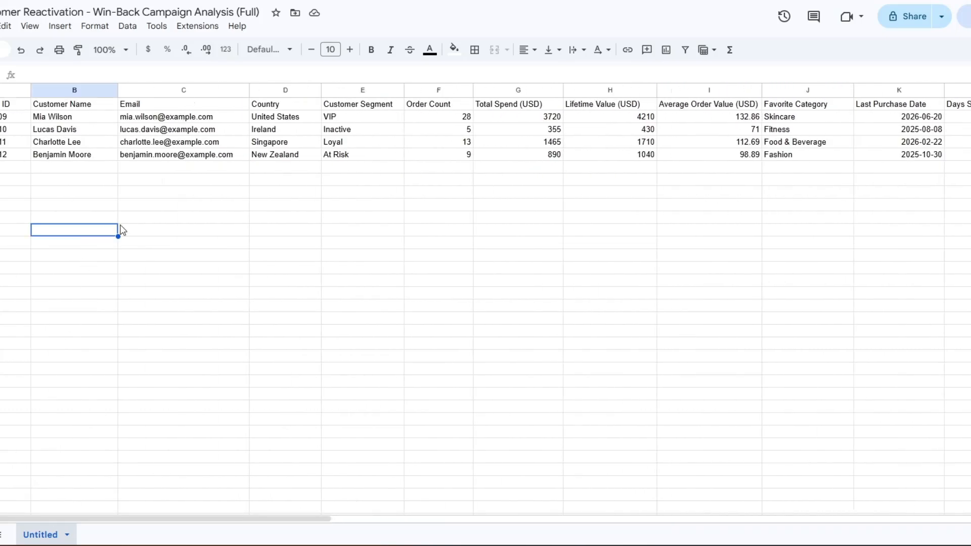
click(122, 230)
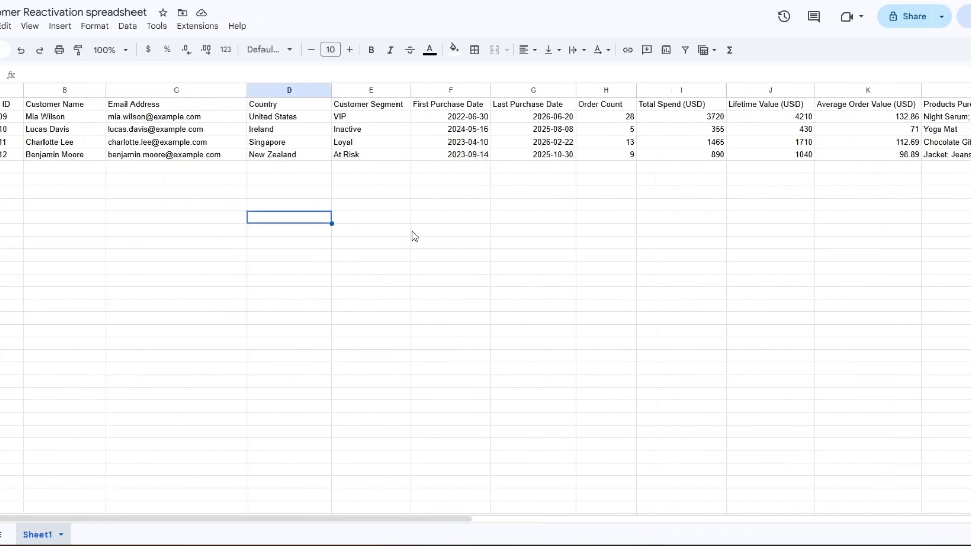
Compare the source Customer Reactivation spreadsheet's customer and purchase columns with the win-back analysis sheet
click(183, 171)
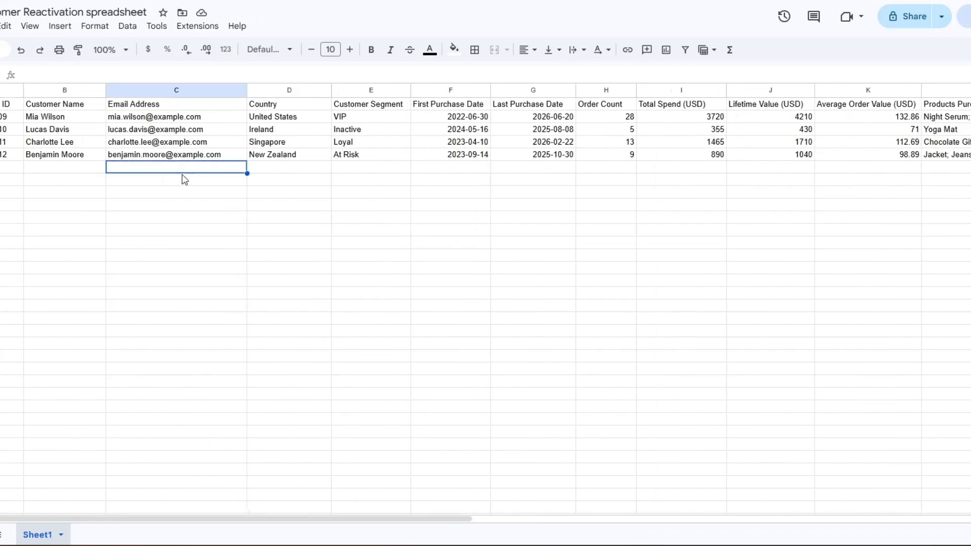
click(59, 205)
click(309, 200)
click(677, 229)
click(861, 217)
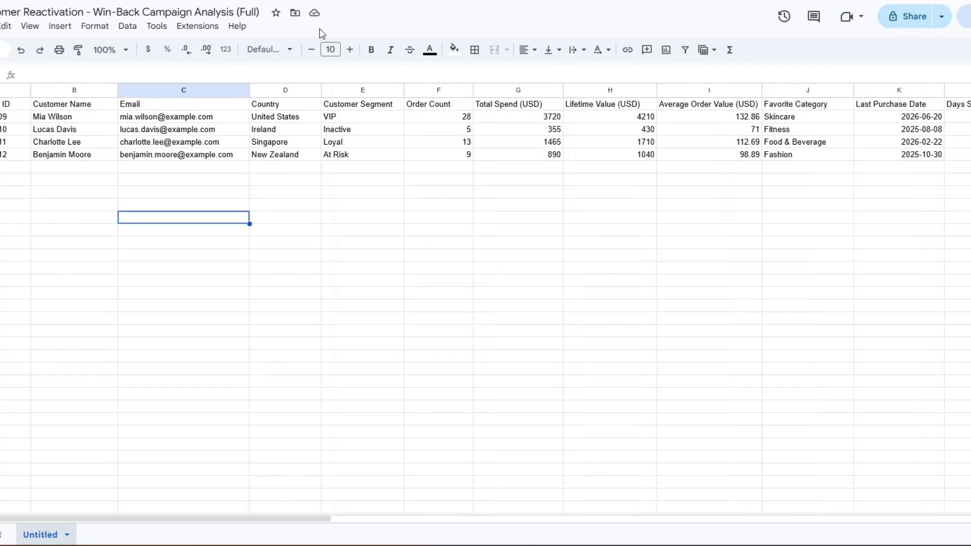
click(178, 231)
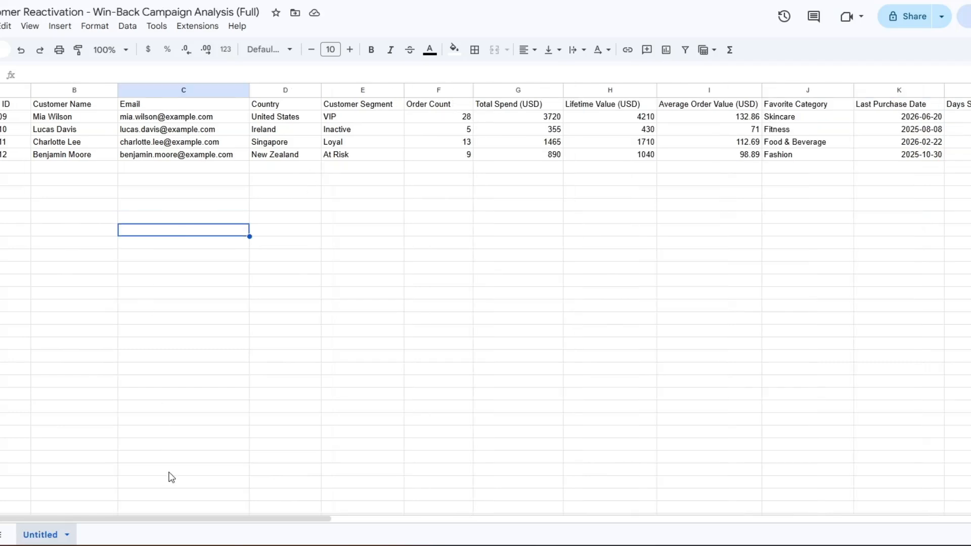
drag(168, 521, 149, 227)
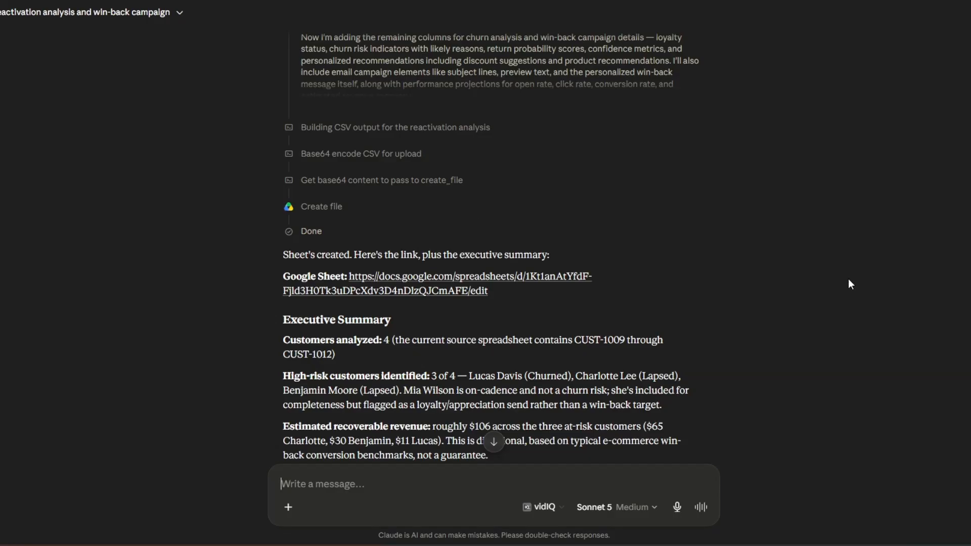
Switch to the Claude conversation, expand the full prompt, and review the work log down to the executive summary
scroll(842, 281, up, 20)
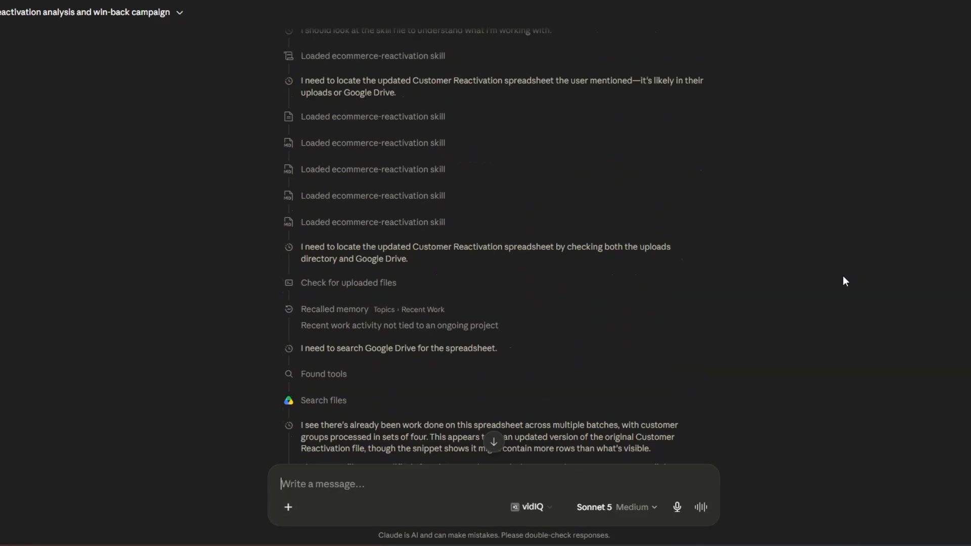
click(369, 185)
scroll(836, 275, down, 7)
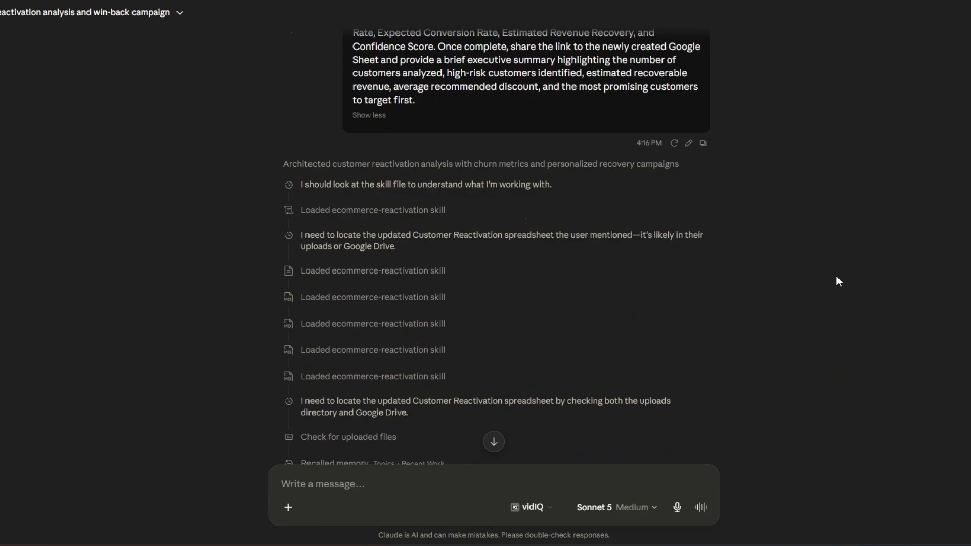
scroll(836, 281, down, 20)
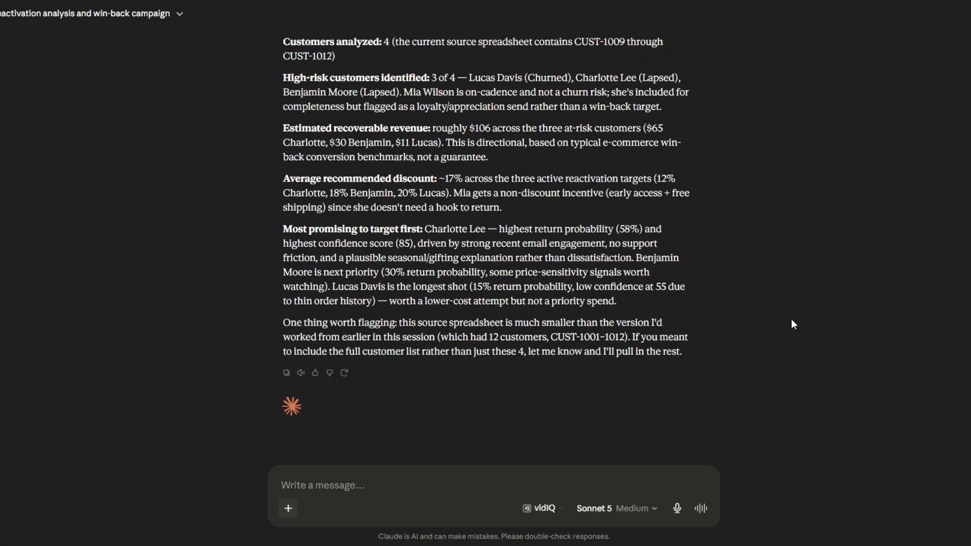
scroll(791, 320, up, 15)
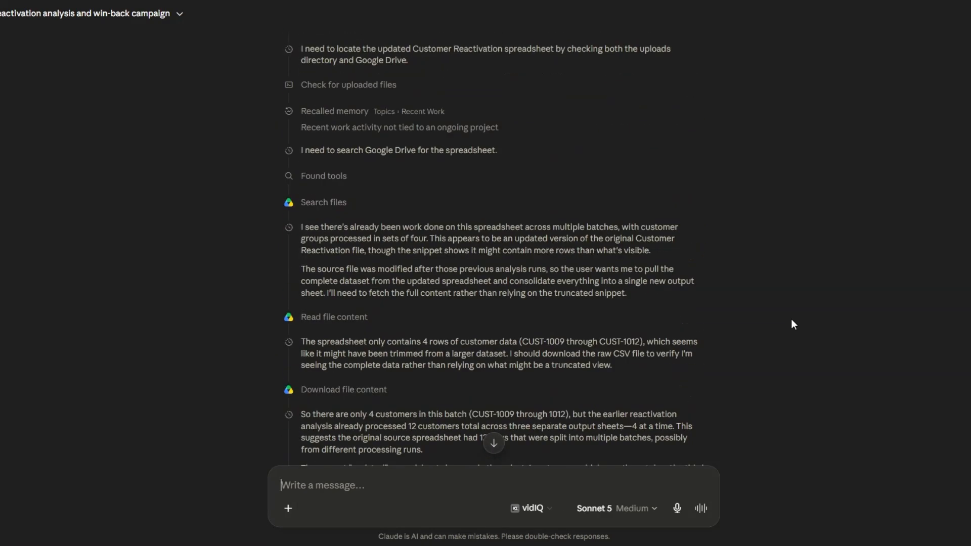
scroll(790, 318, up, 10)
scroll(791, 319, down, 10)
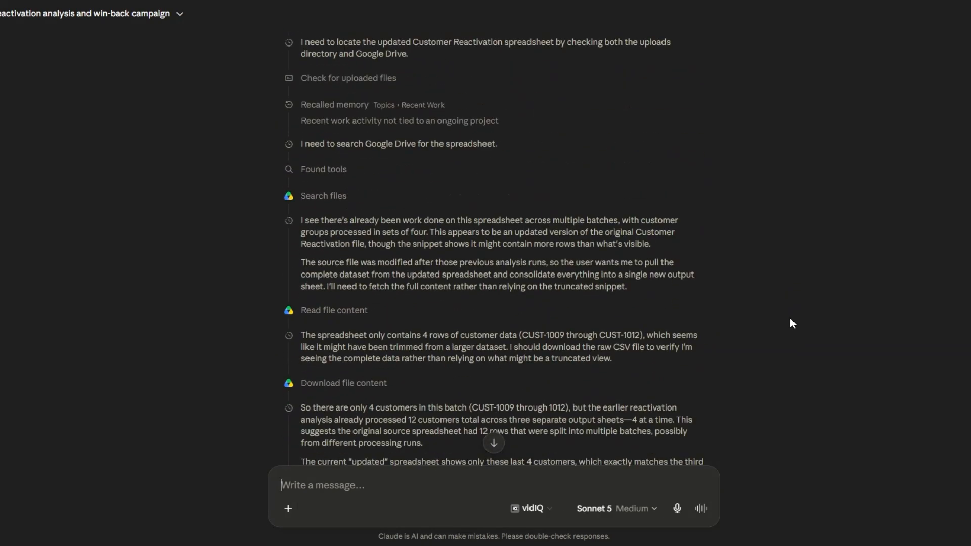
scroll(792, 324, down, 15)
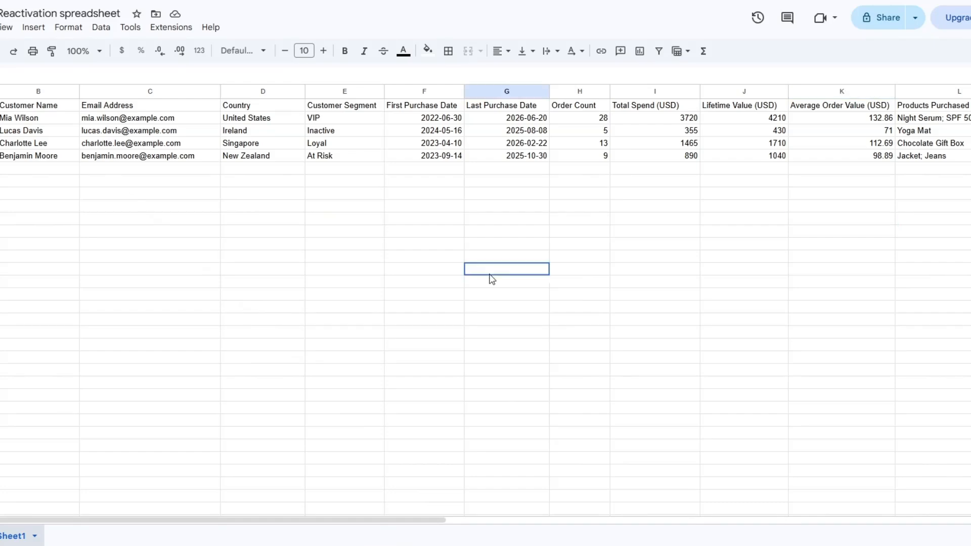
Look over the source Customer Reactivation spreadsheet and the win-back analysis sheet once more
click(323, 237)
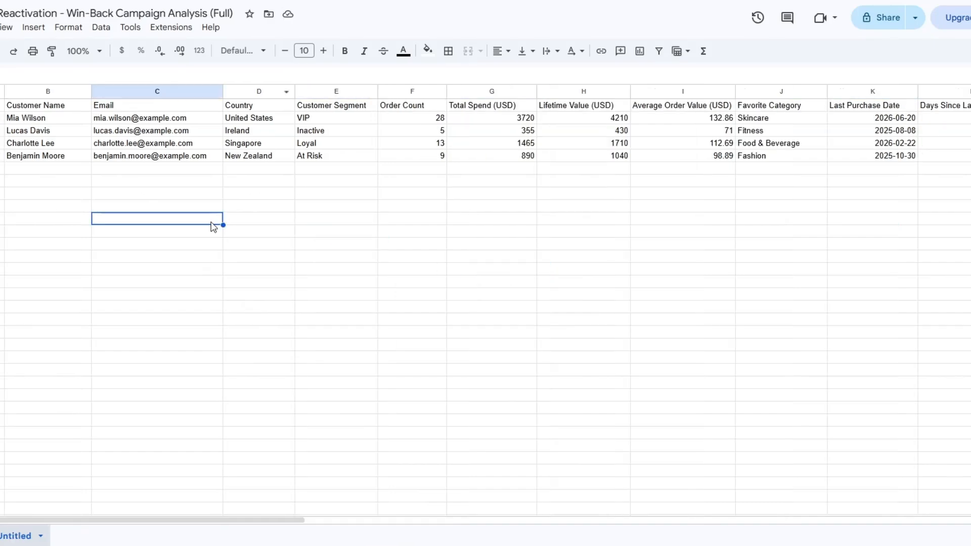
drag(234, 521, 156, 423)
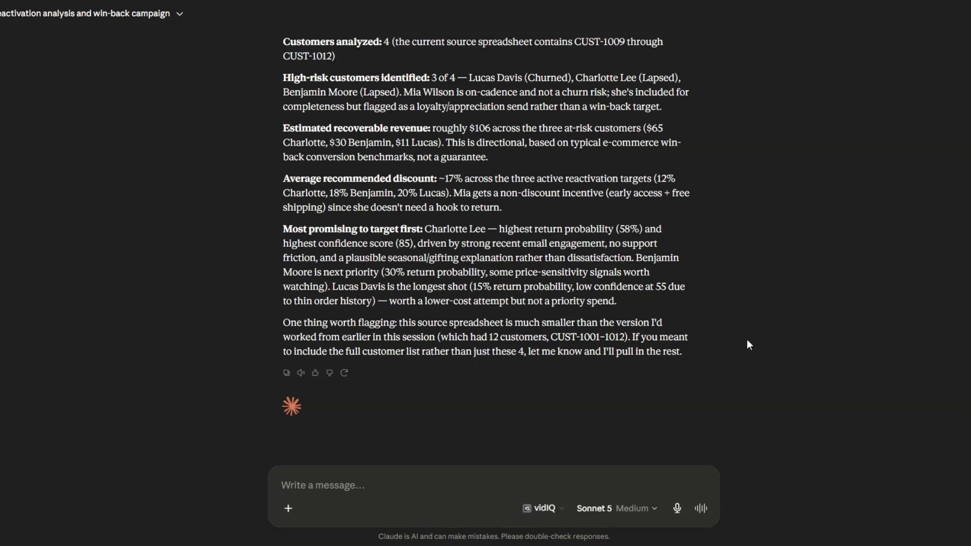
Return to the Claude conversation and examine the full ecommerce-reactivation prompt at its start
scroll(747, 345, up, 5)
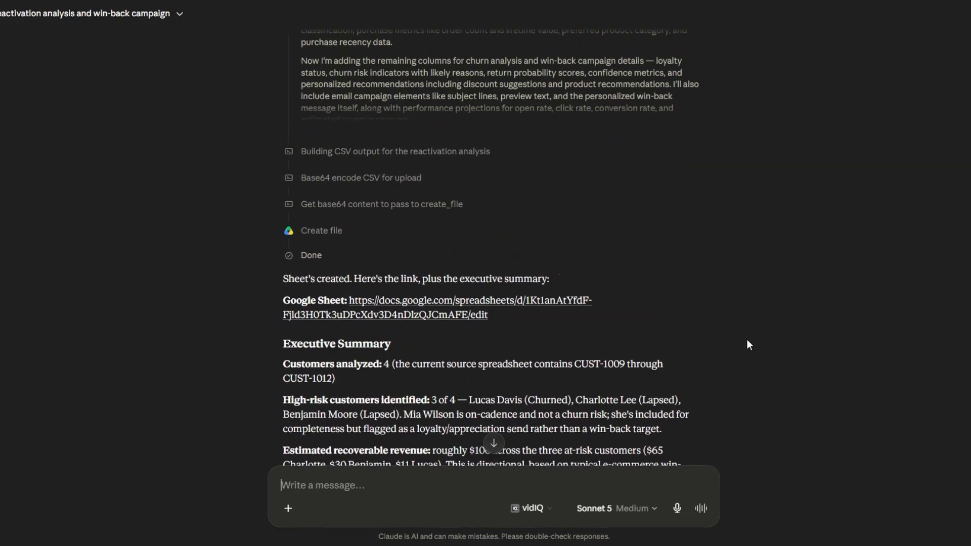
scroll(747, 341, up, 20)
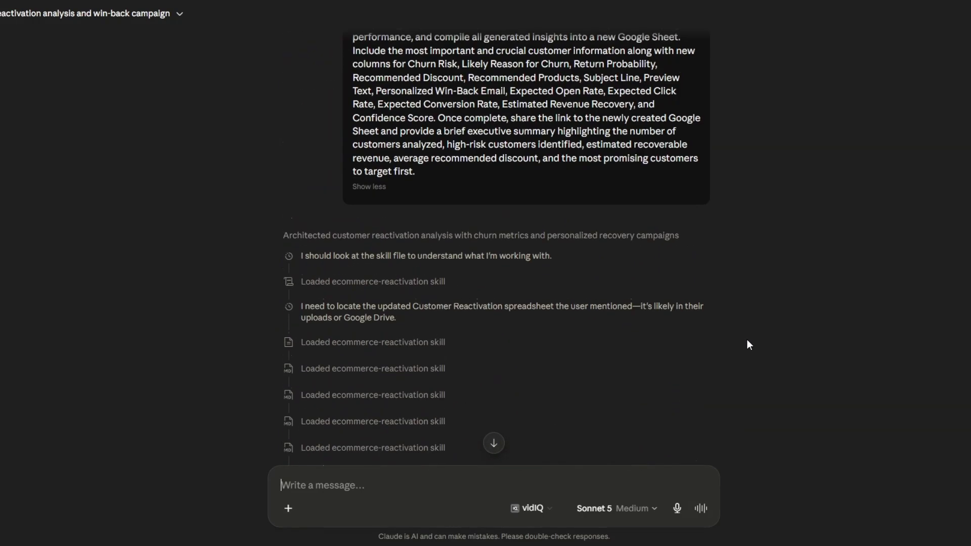
scroll(749, 345, up, 2)
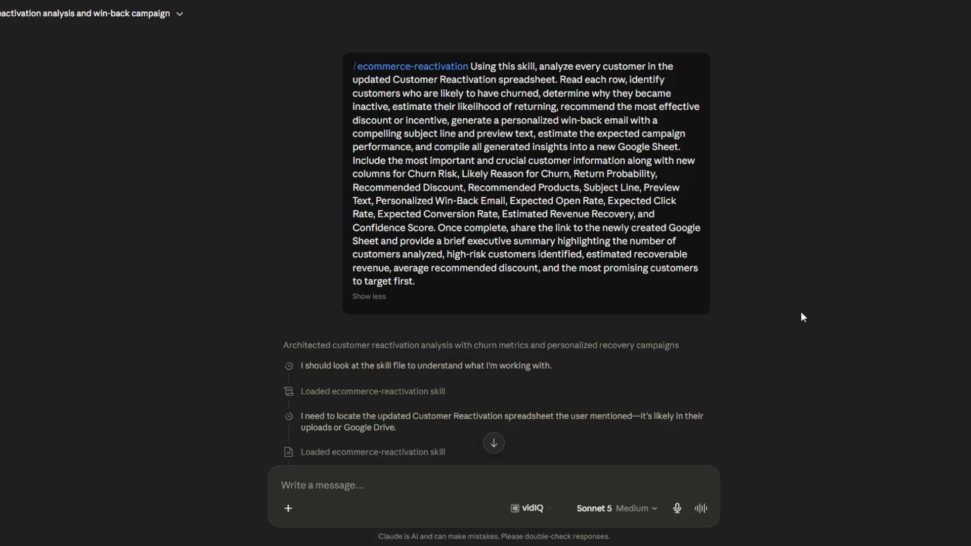